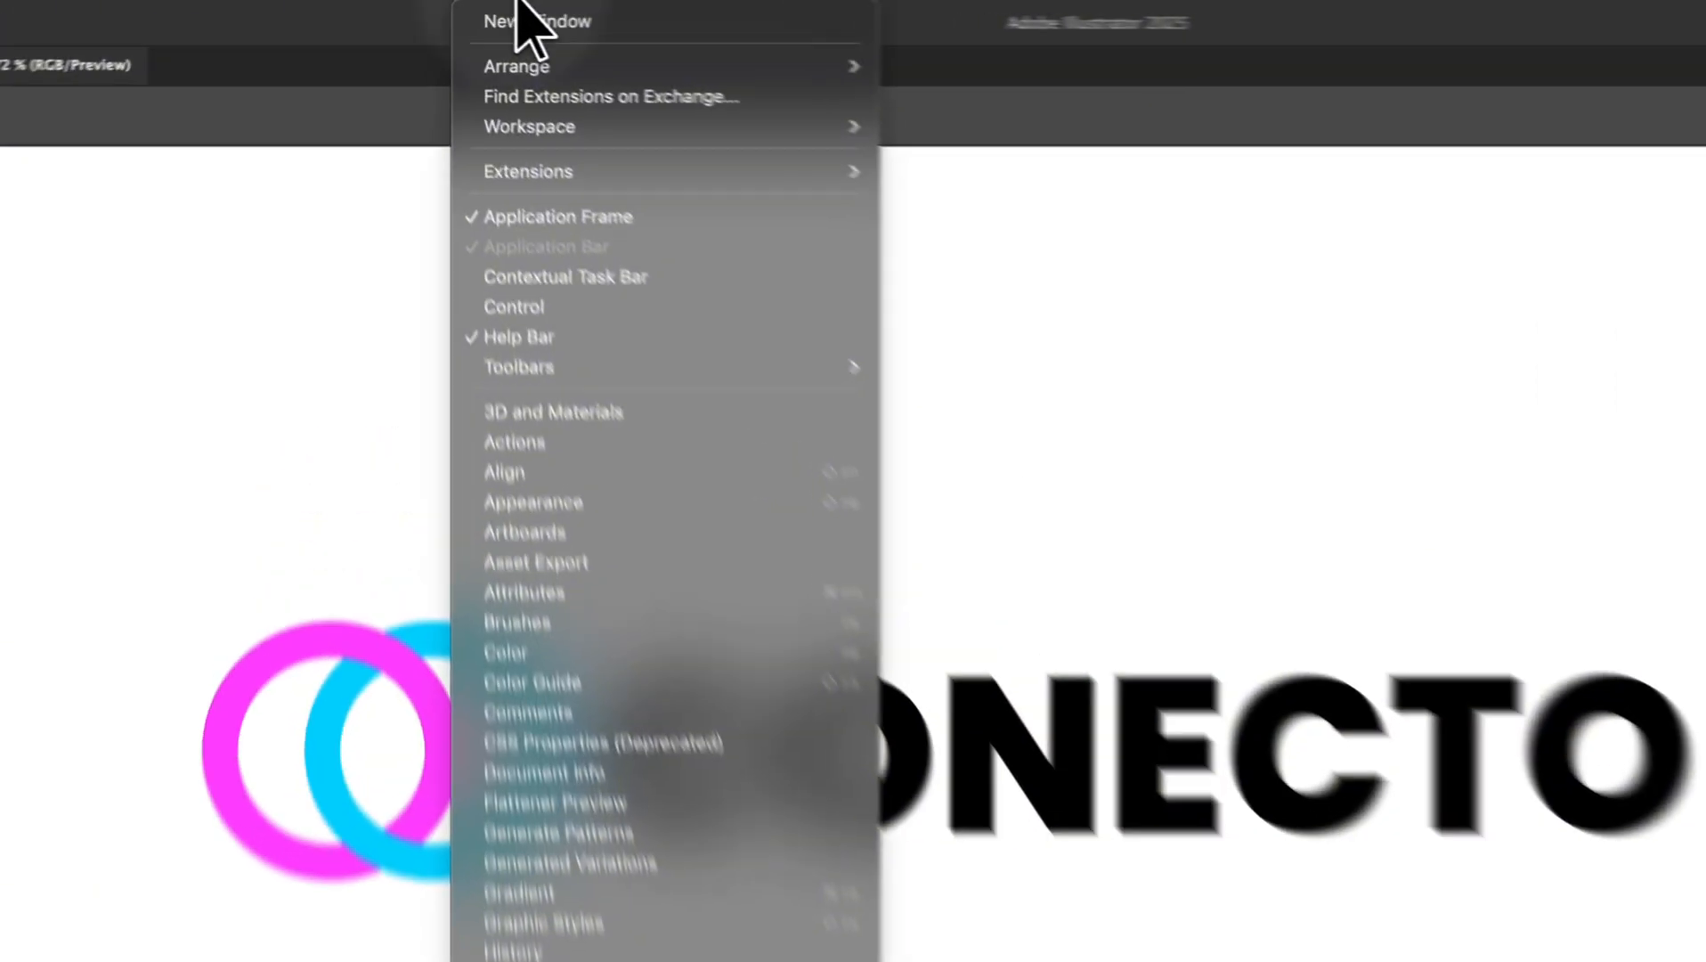
Open the Akrivi Gridit extension panel from Window > Extensions
mouse_move(465, 111)
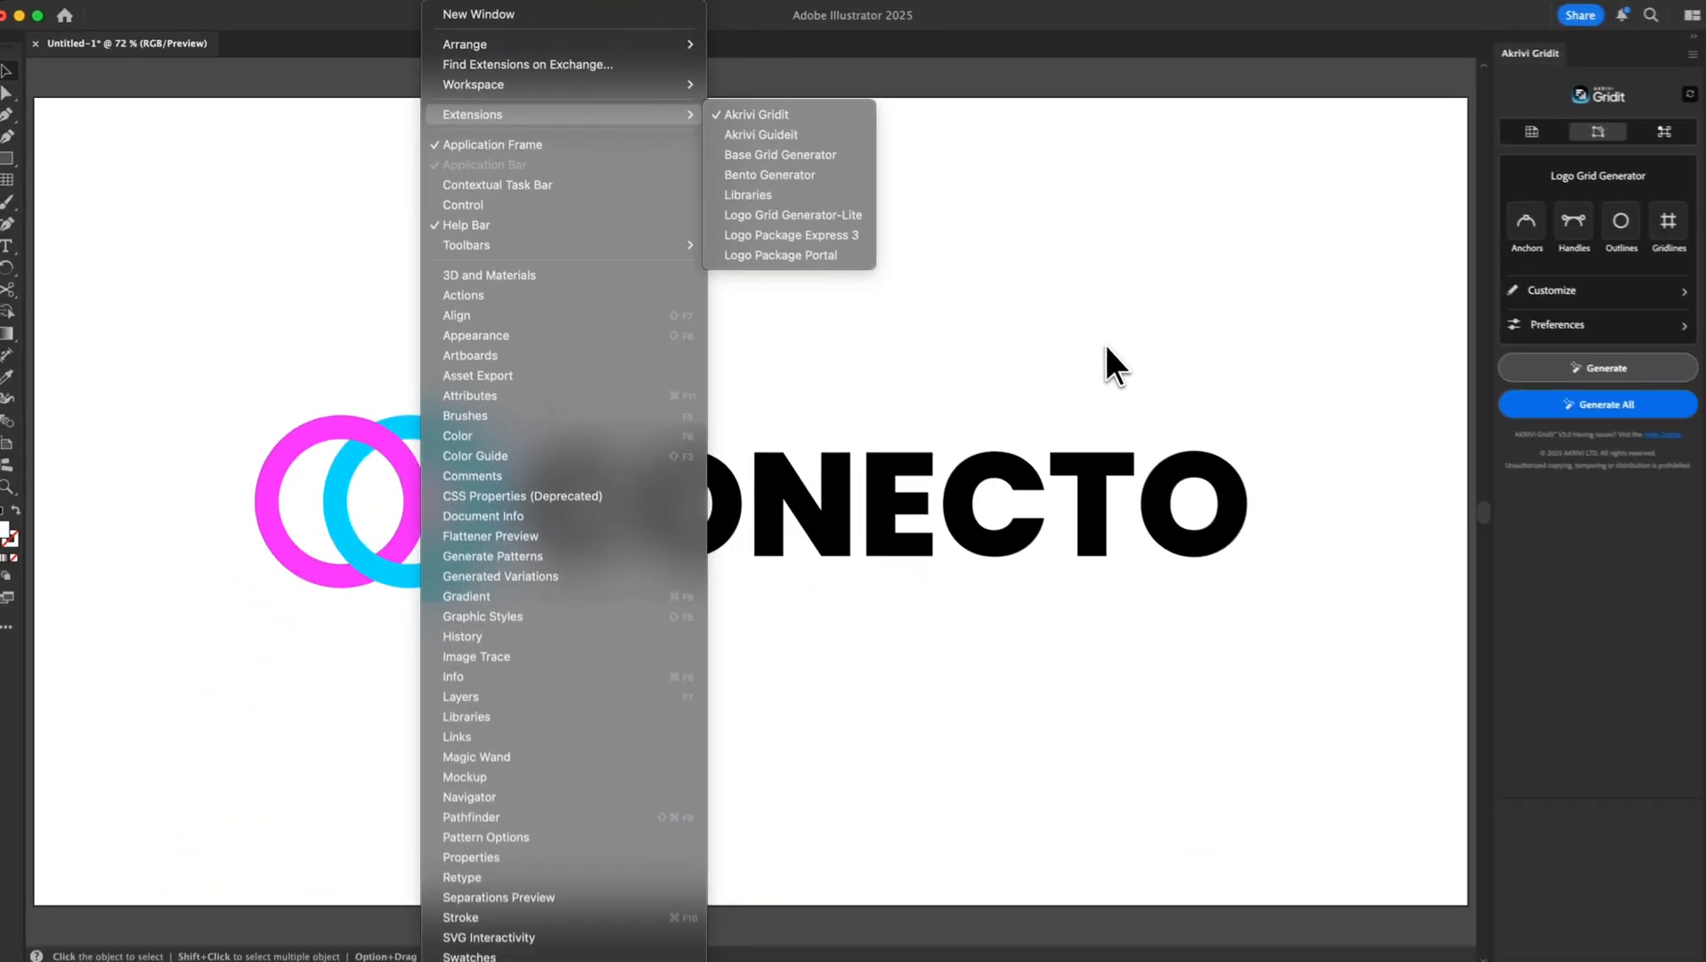
left_click(1104, 343)
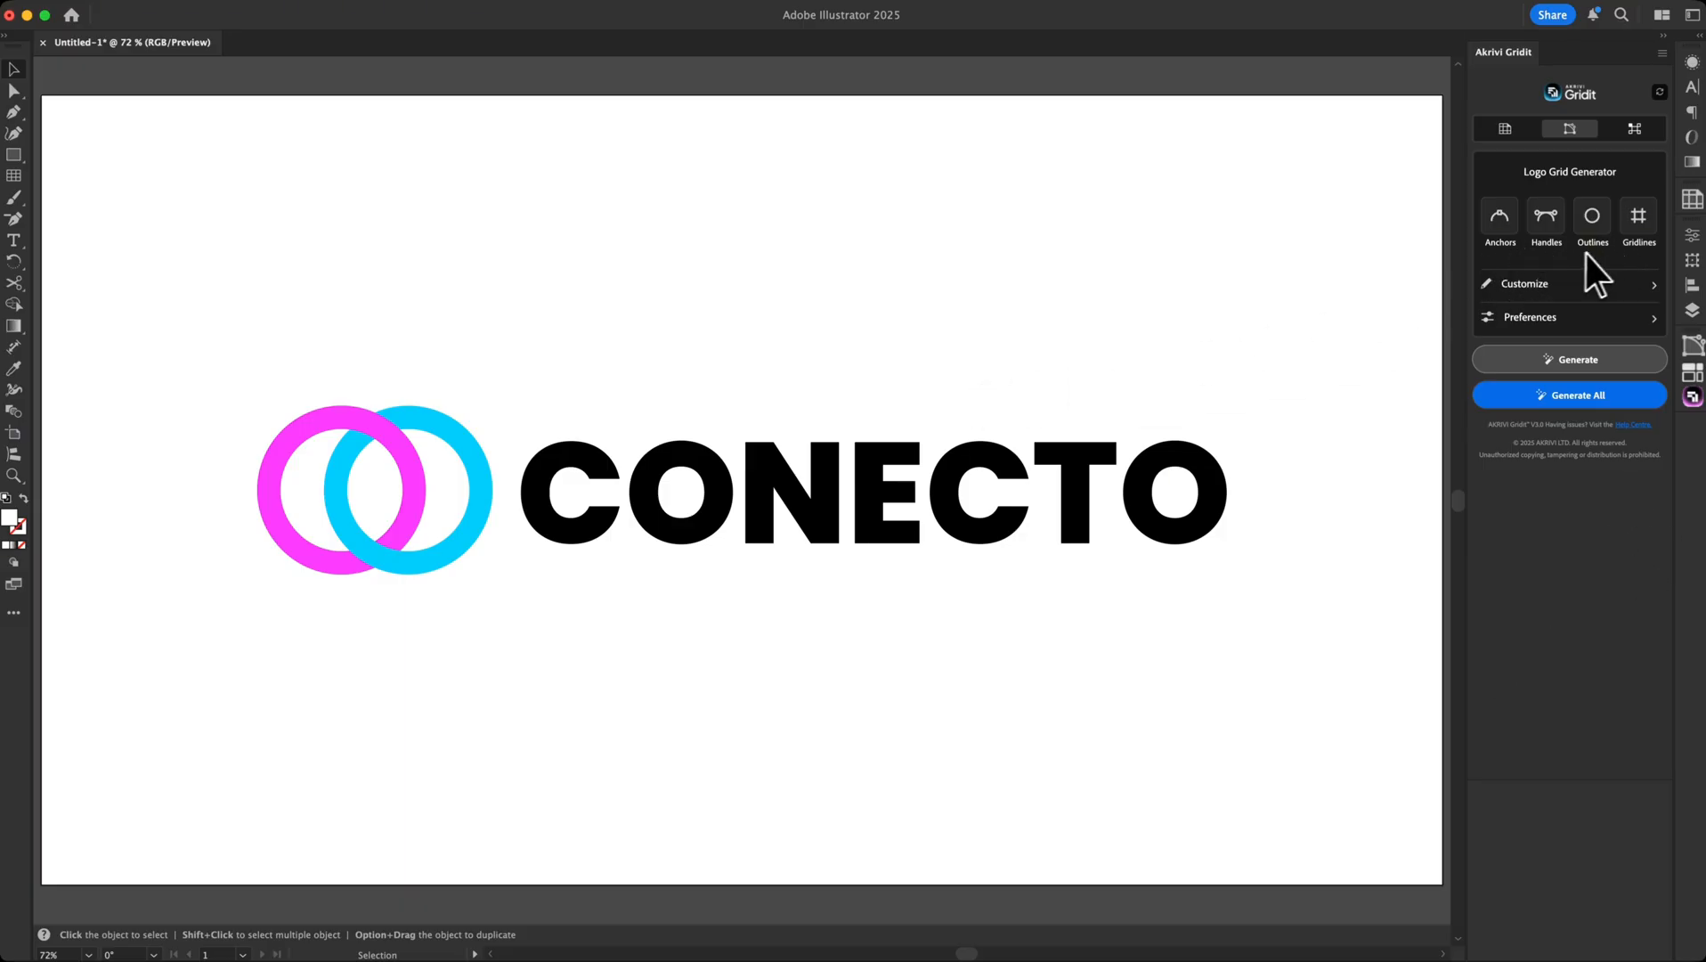
Marquee-select every part of the CONECTO logo, both rings and lettering
left_click(1085, 506)
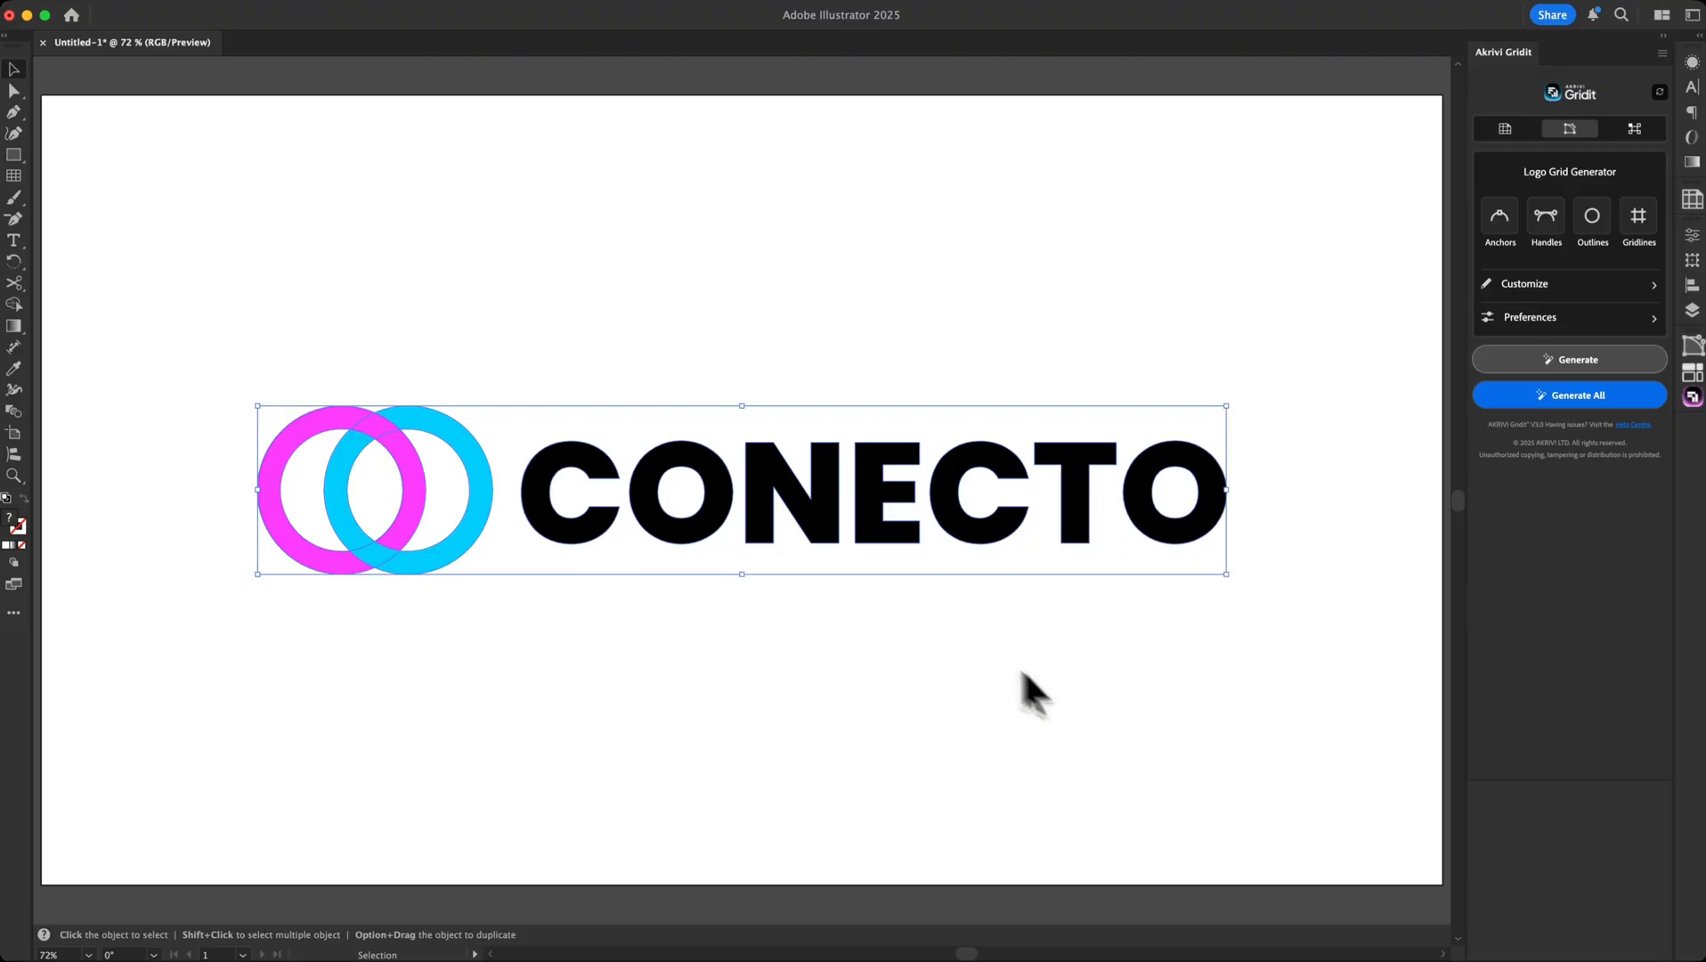
left_click(1082, 665)
left_click(1073, 517)
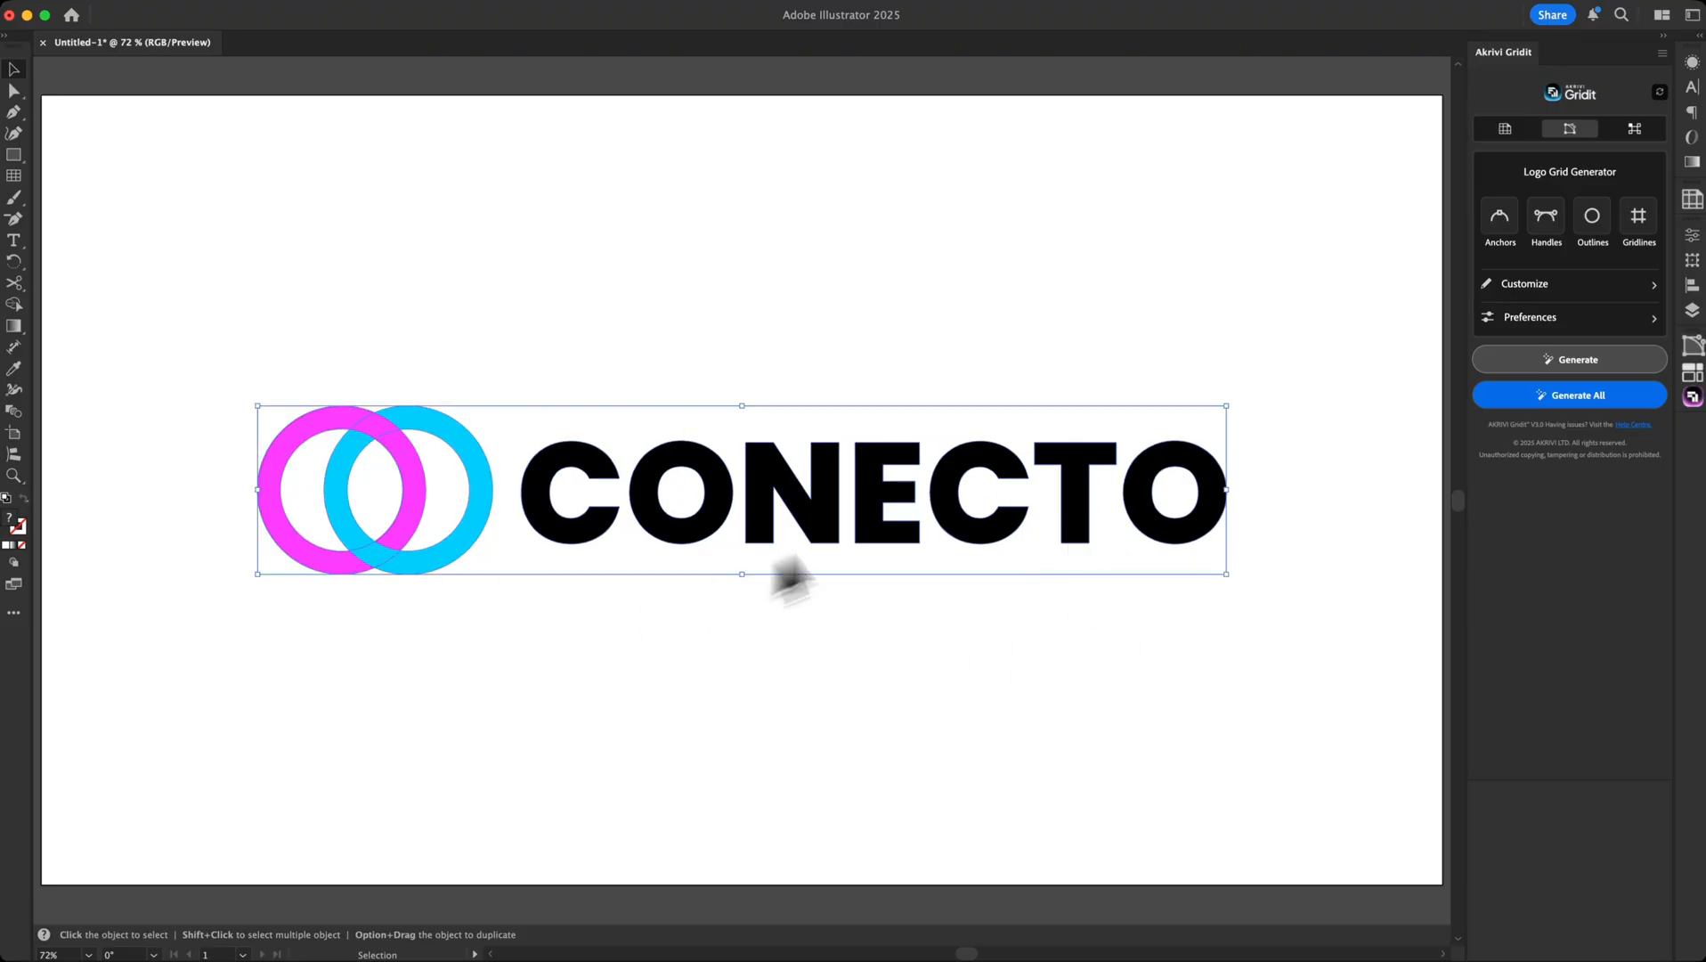
left_click(1246, 641)
left_click_drag(1293, 634, 199, 327)
Toggle Direct Selection and Selection, dismiss the context menu without ungrouping, and reselect the logo group
key("a")
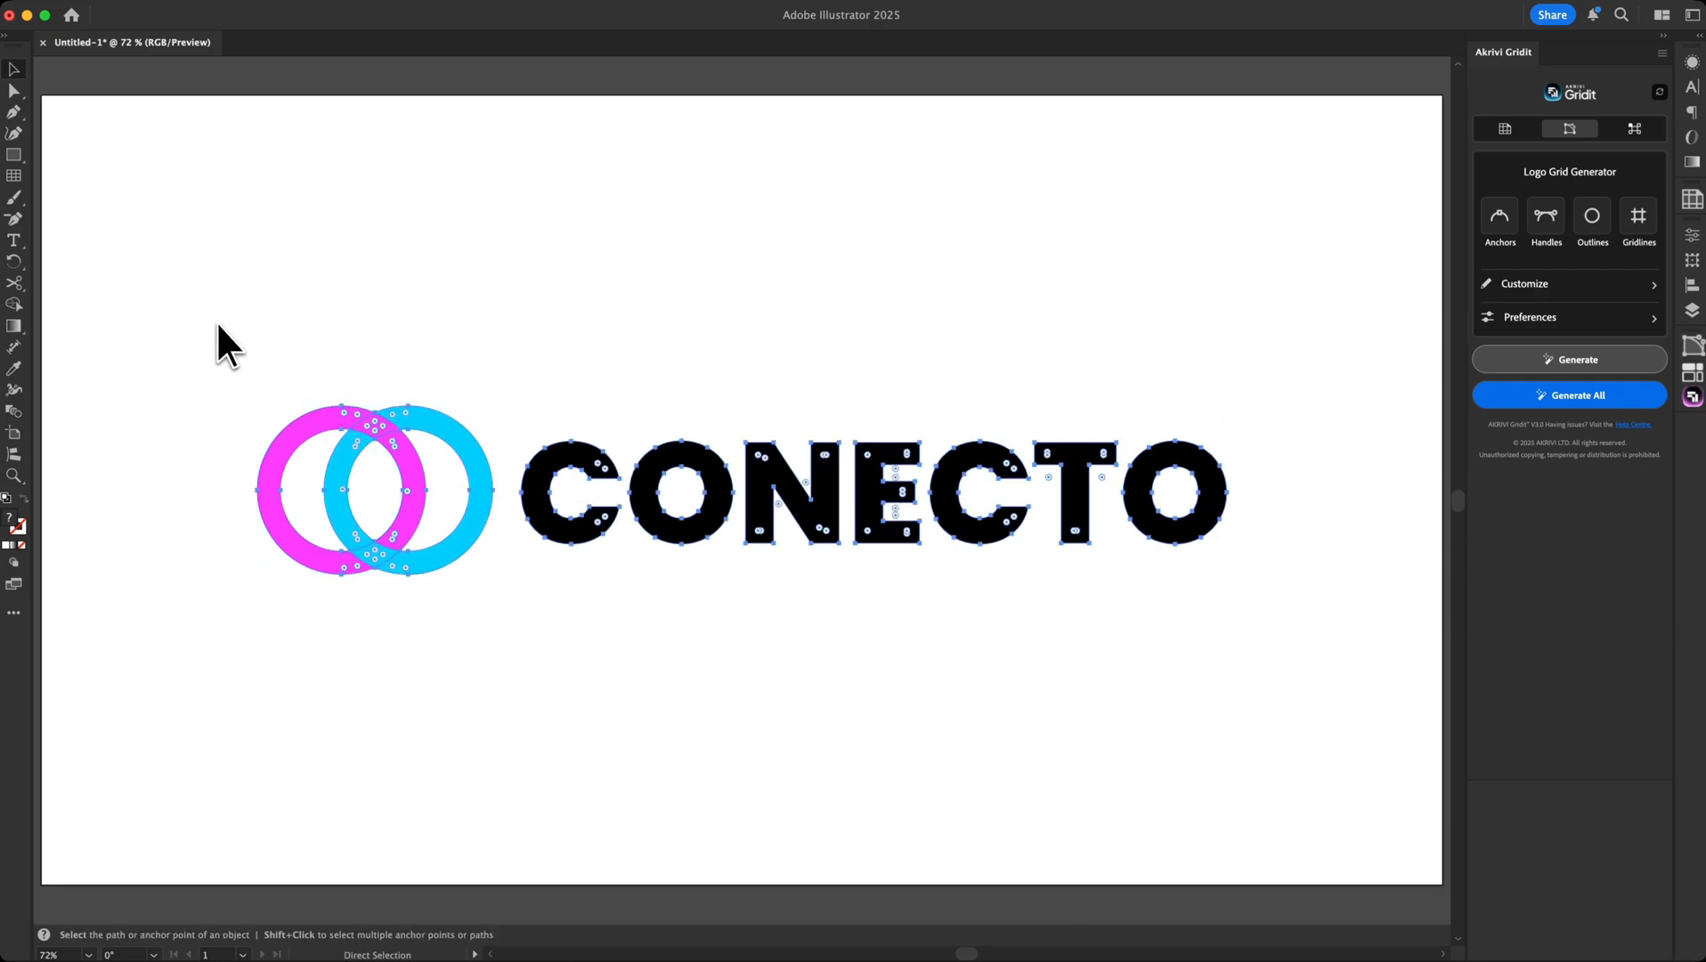
key("v")
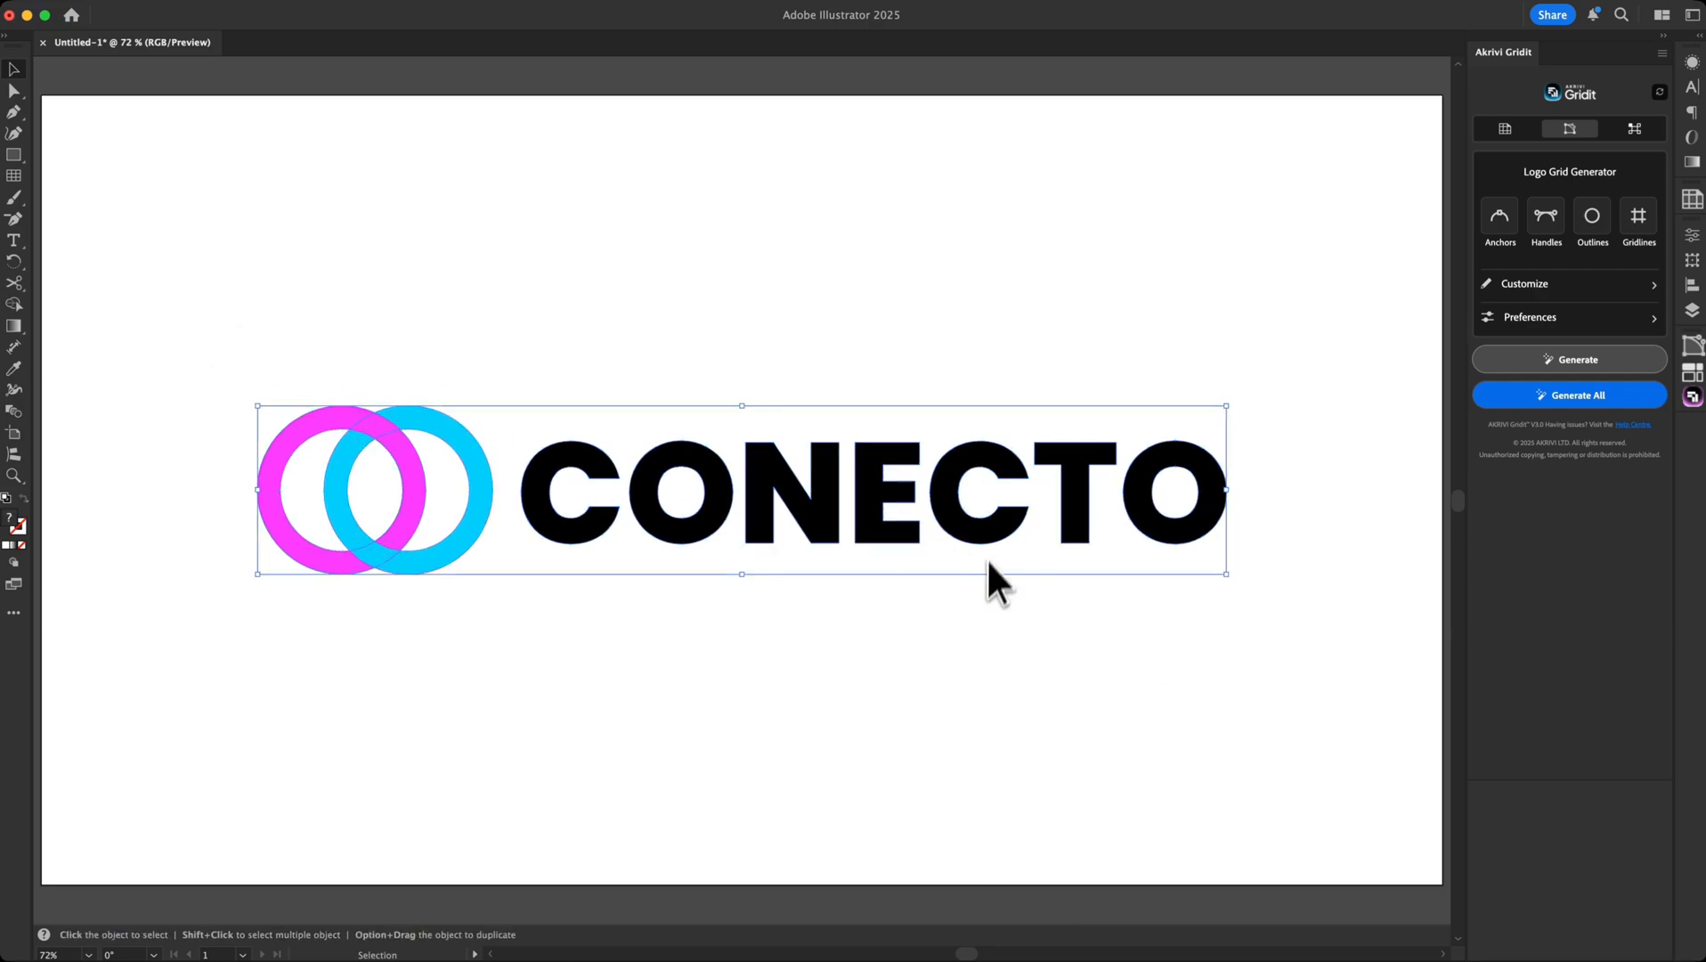
right_click(992, 536)
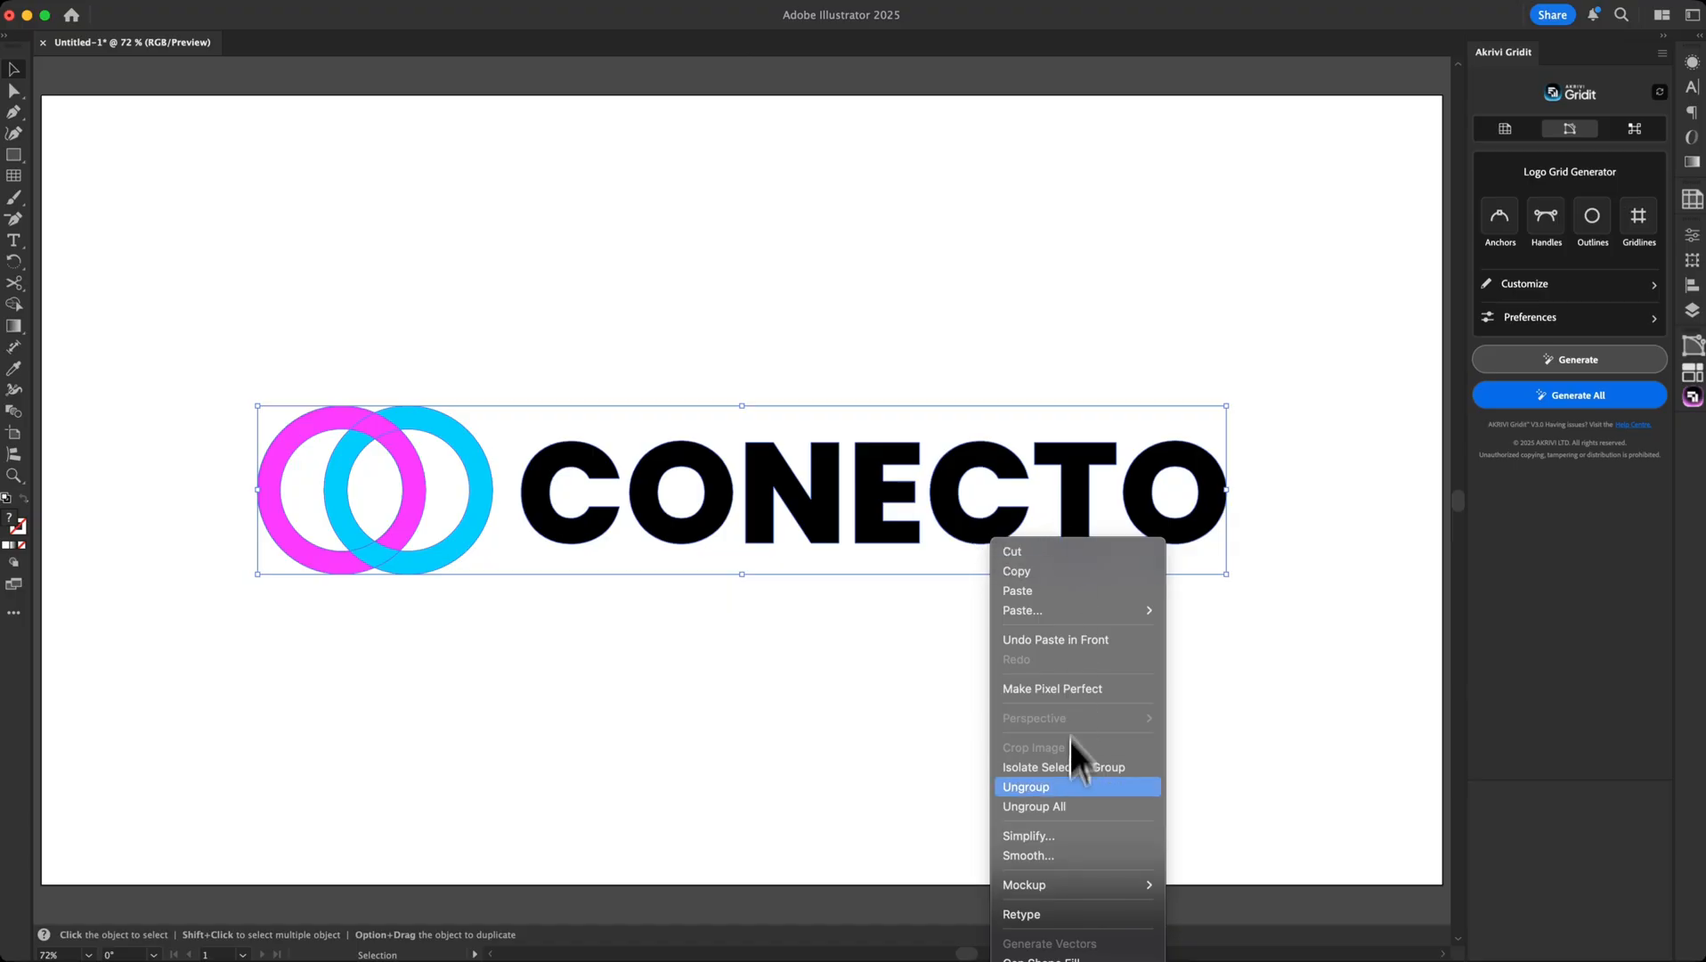
left_click(984, 664)
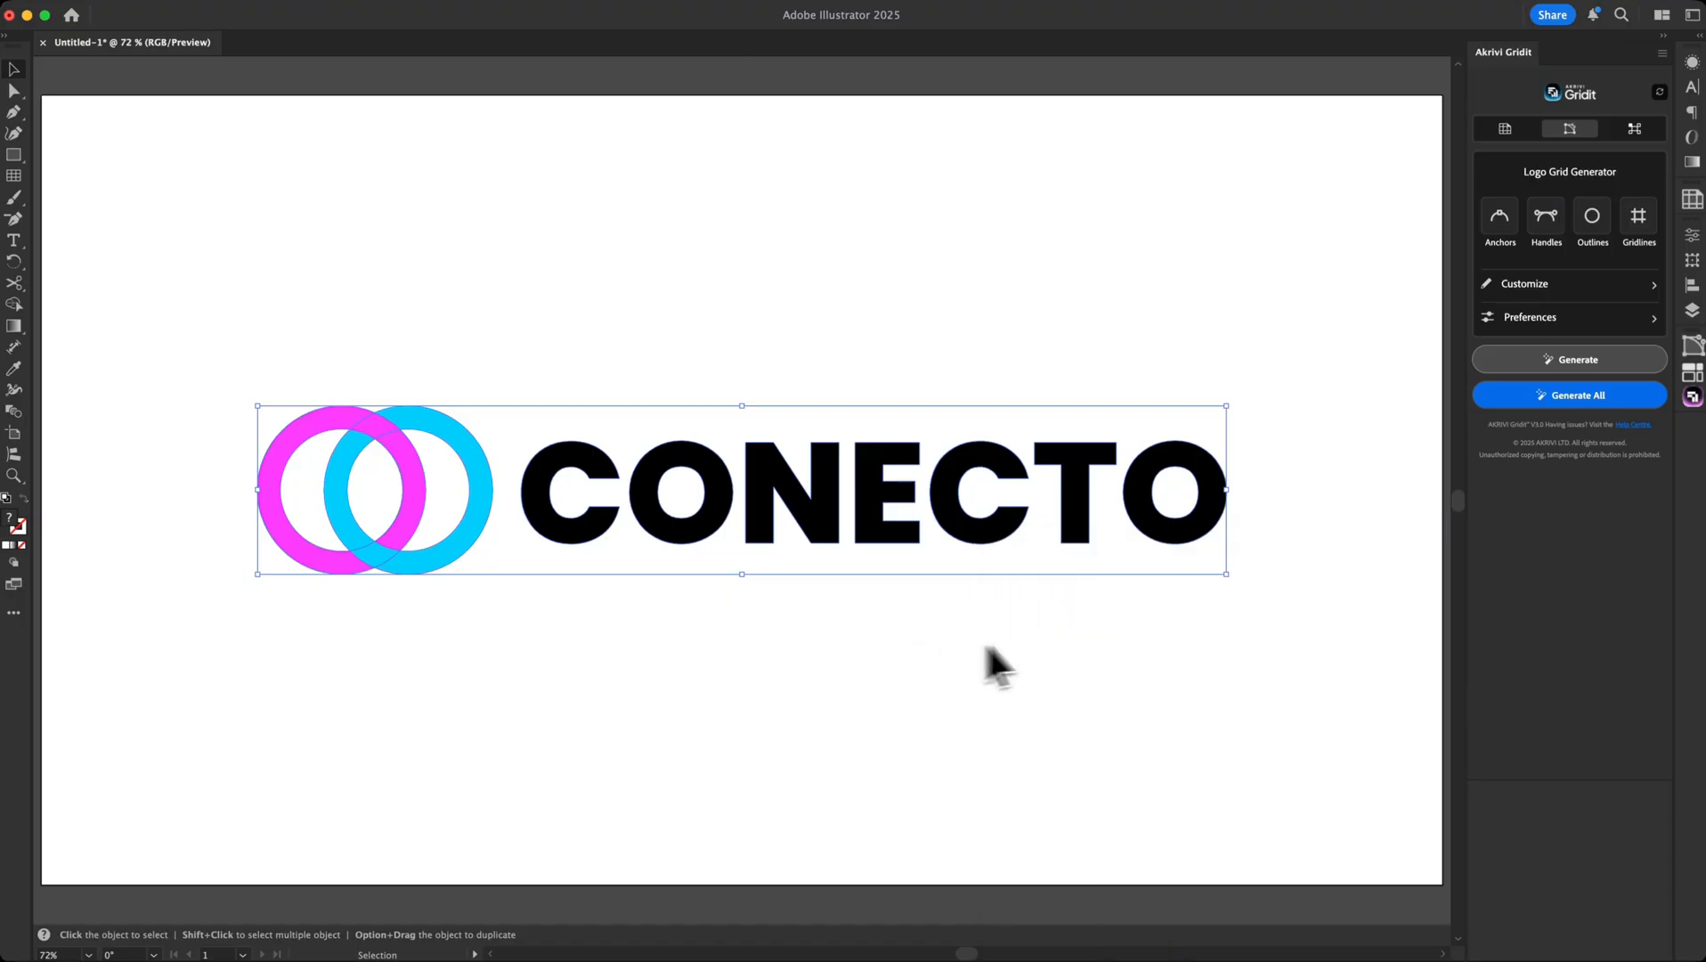
left_click(1082, 663)
left_click(1143, 536)
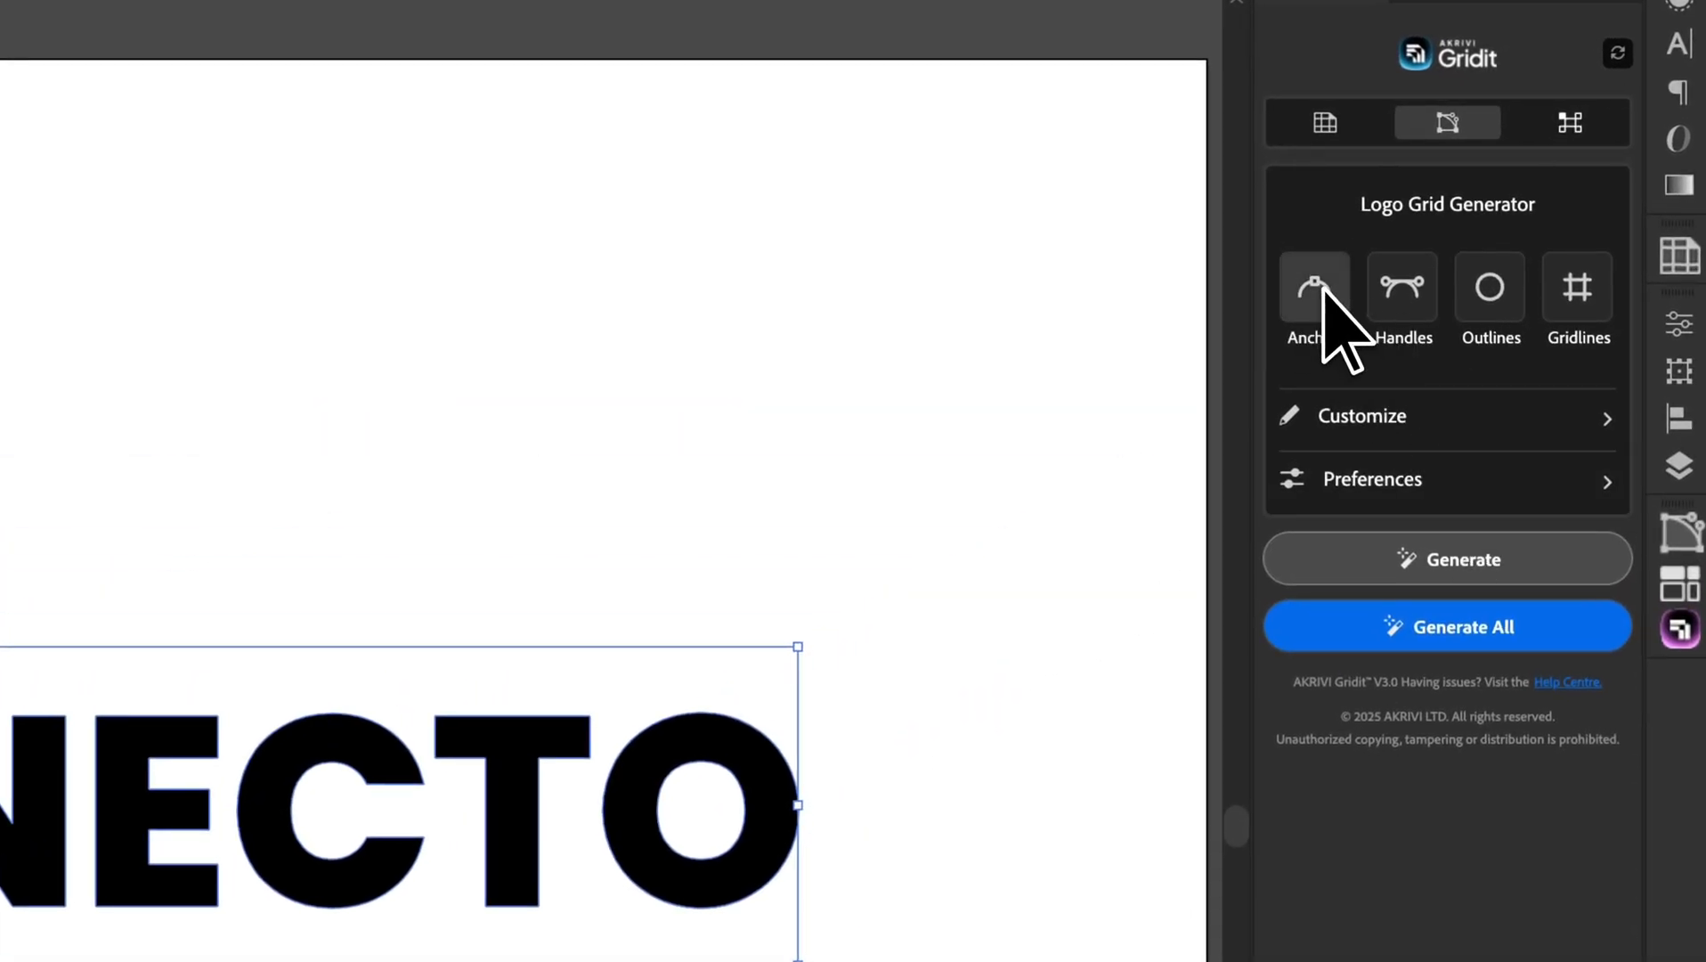
Enable Anchors, Handles, Outlines and Gridlines and generate the construction grid on the logo
left_click(1323, 287)
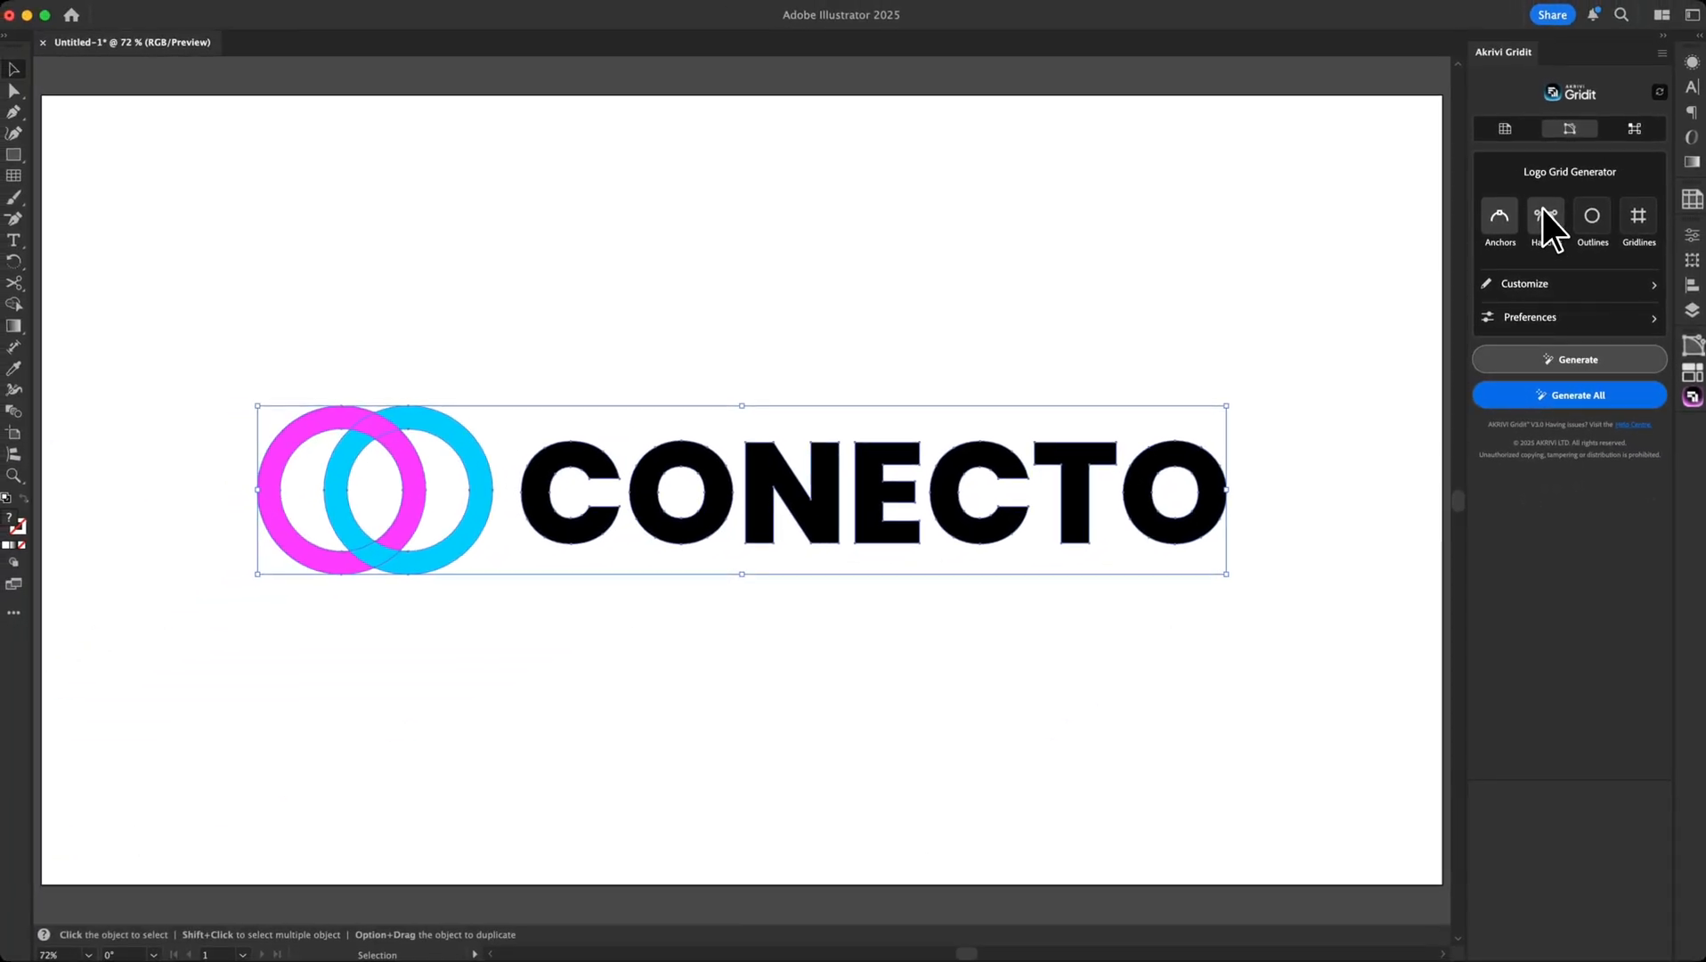
left_click(1543, 212)
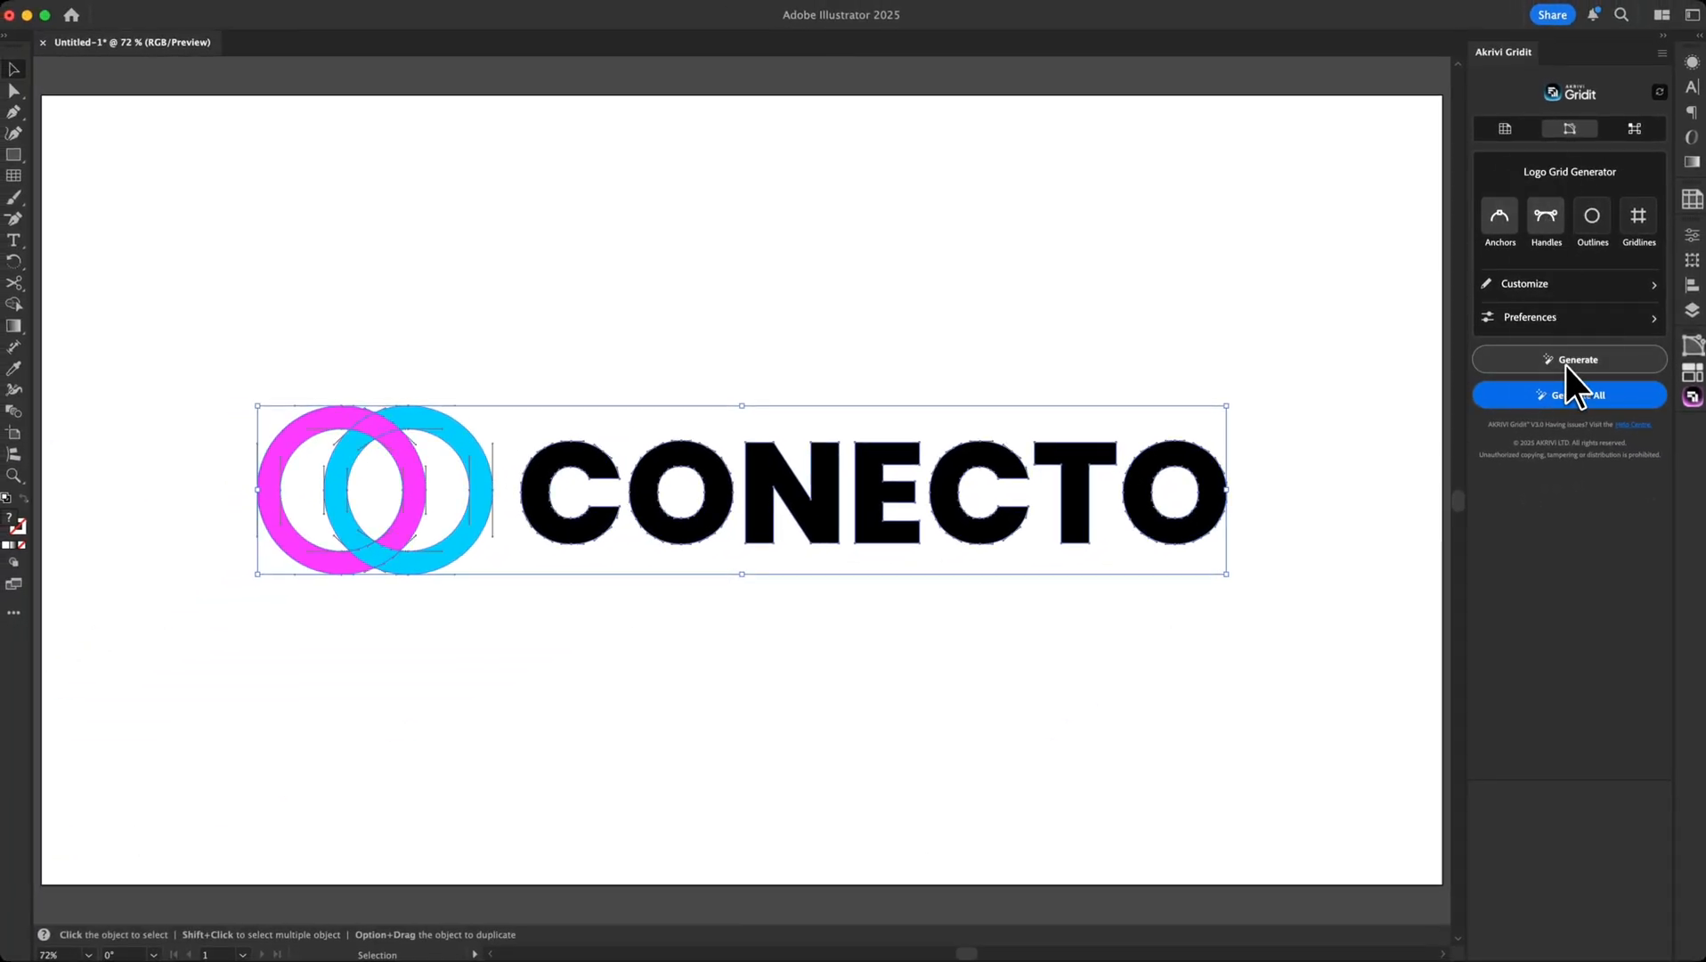
left_click(1593, 223)
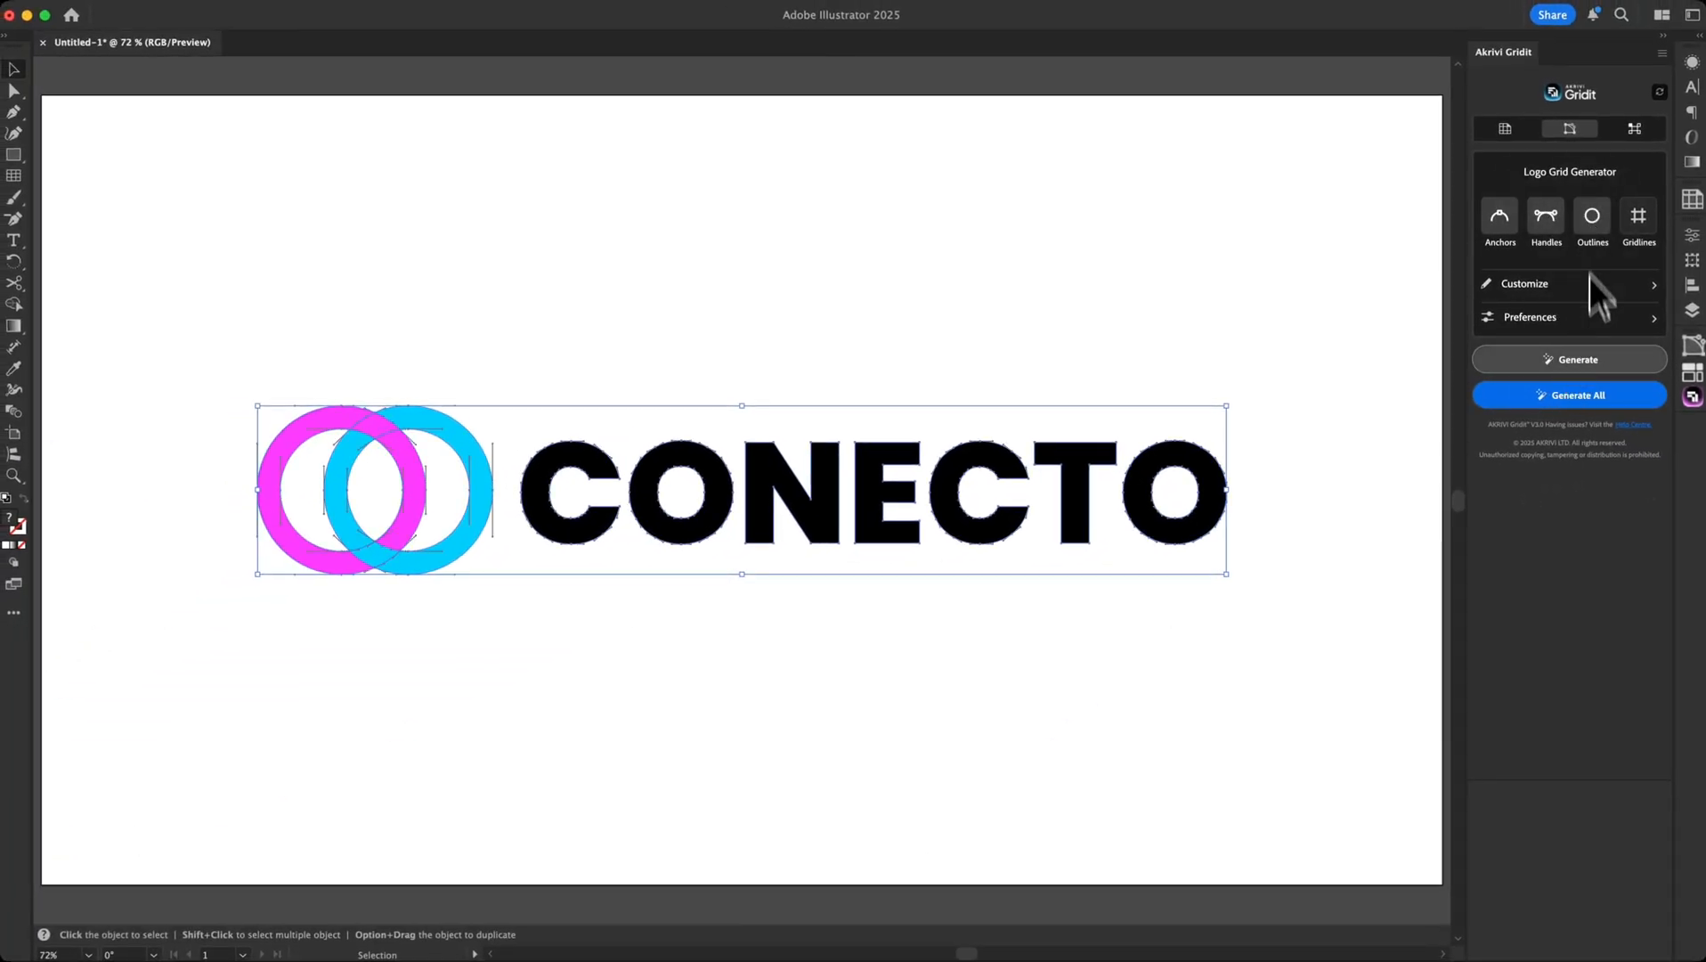
left_click(1590, 360)
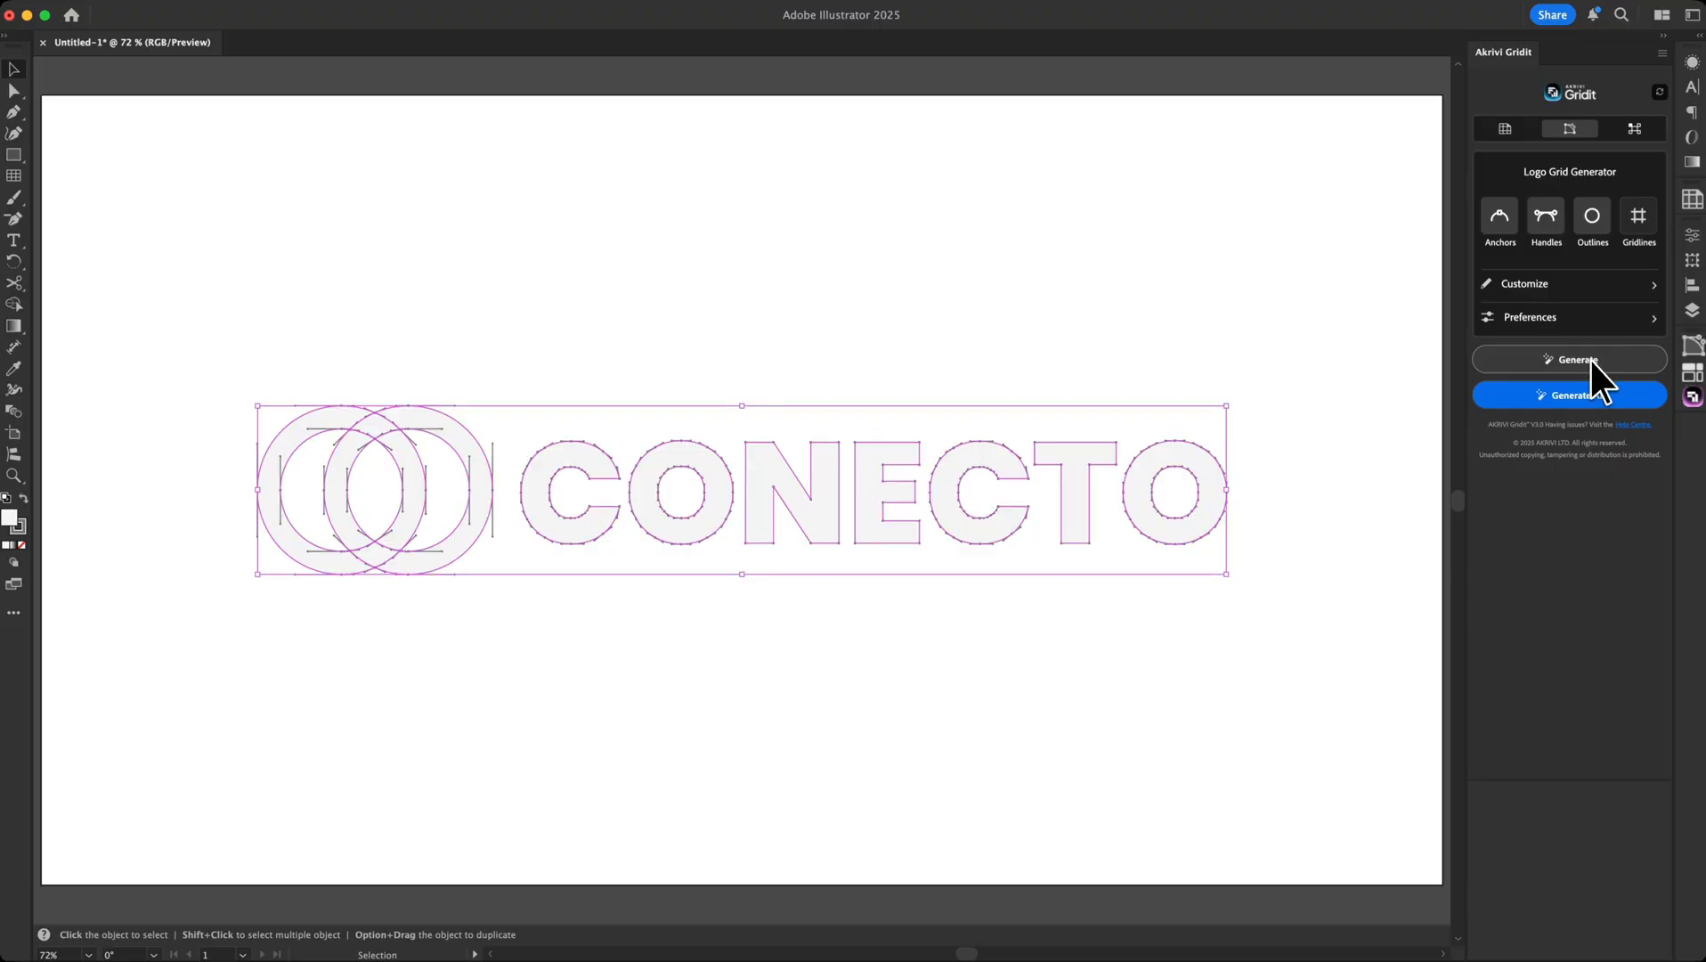
left_click(1644, 214)
left_click(1639, 361)
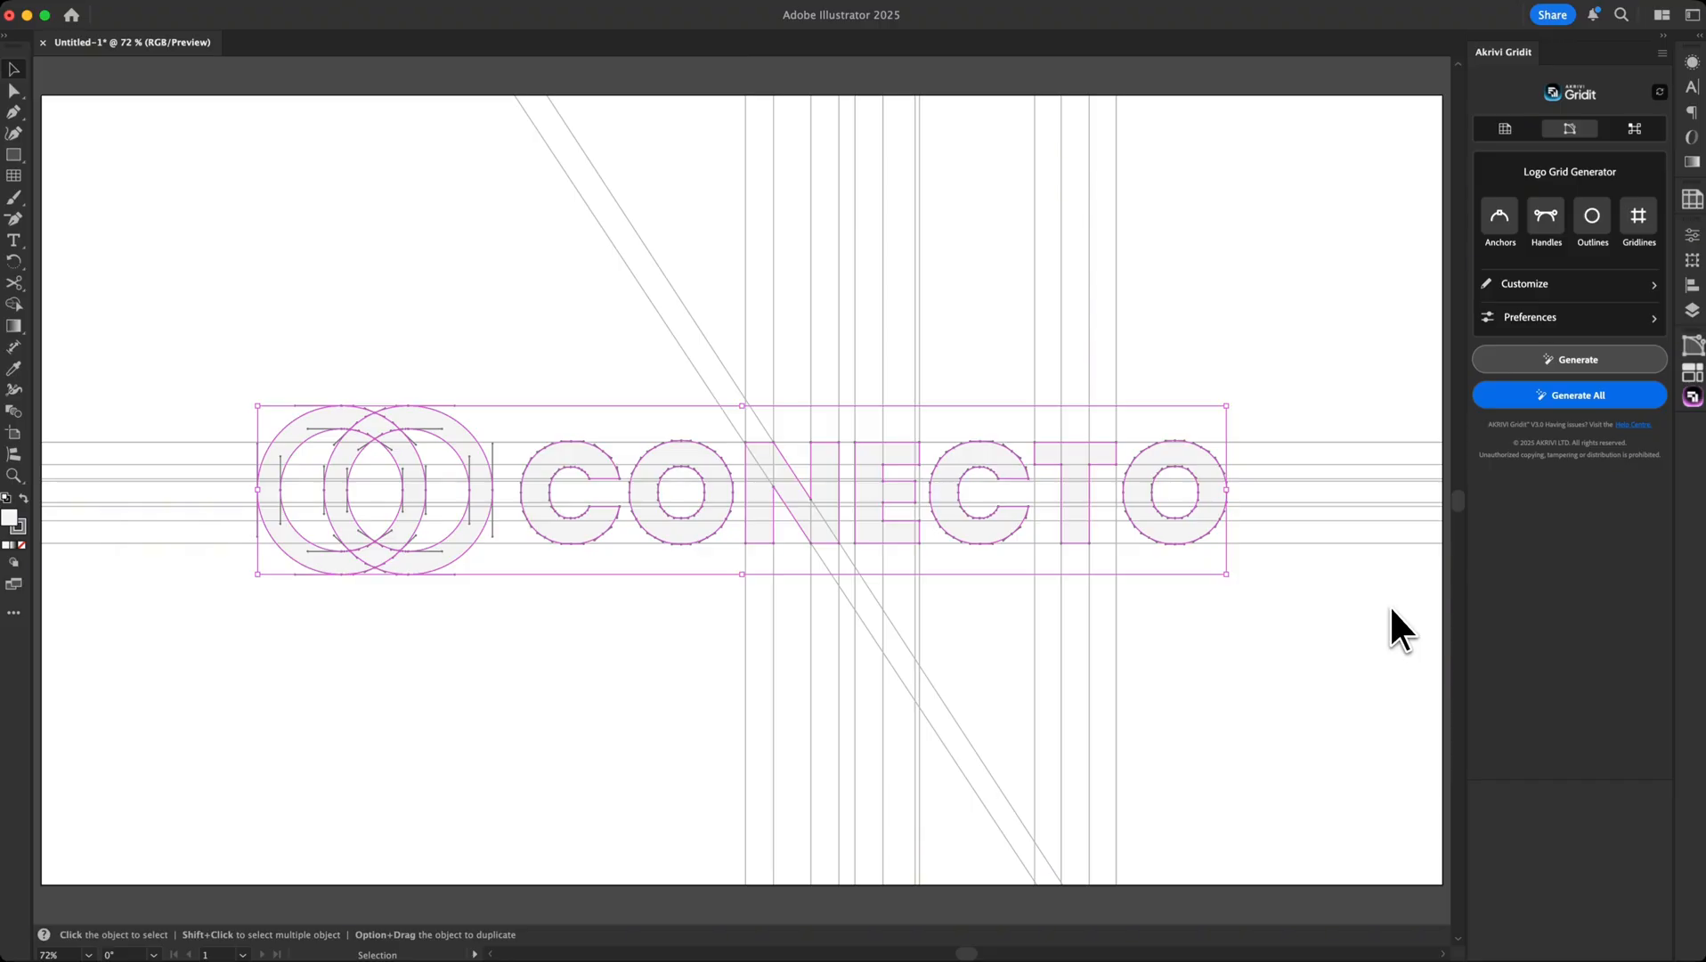
Undo that grid, reselect the logo, run Generate All, and deselect to view the result
key("a")
key("super+y")
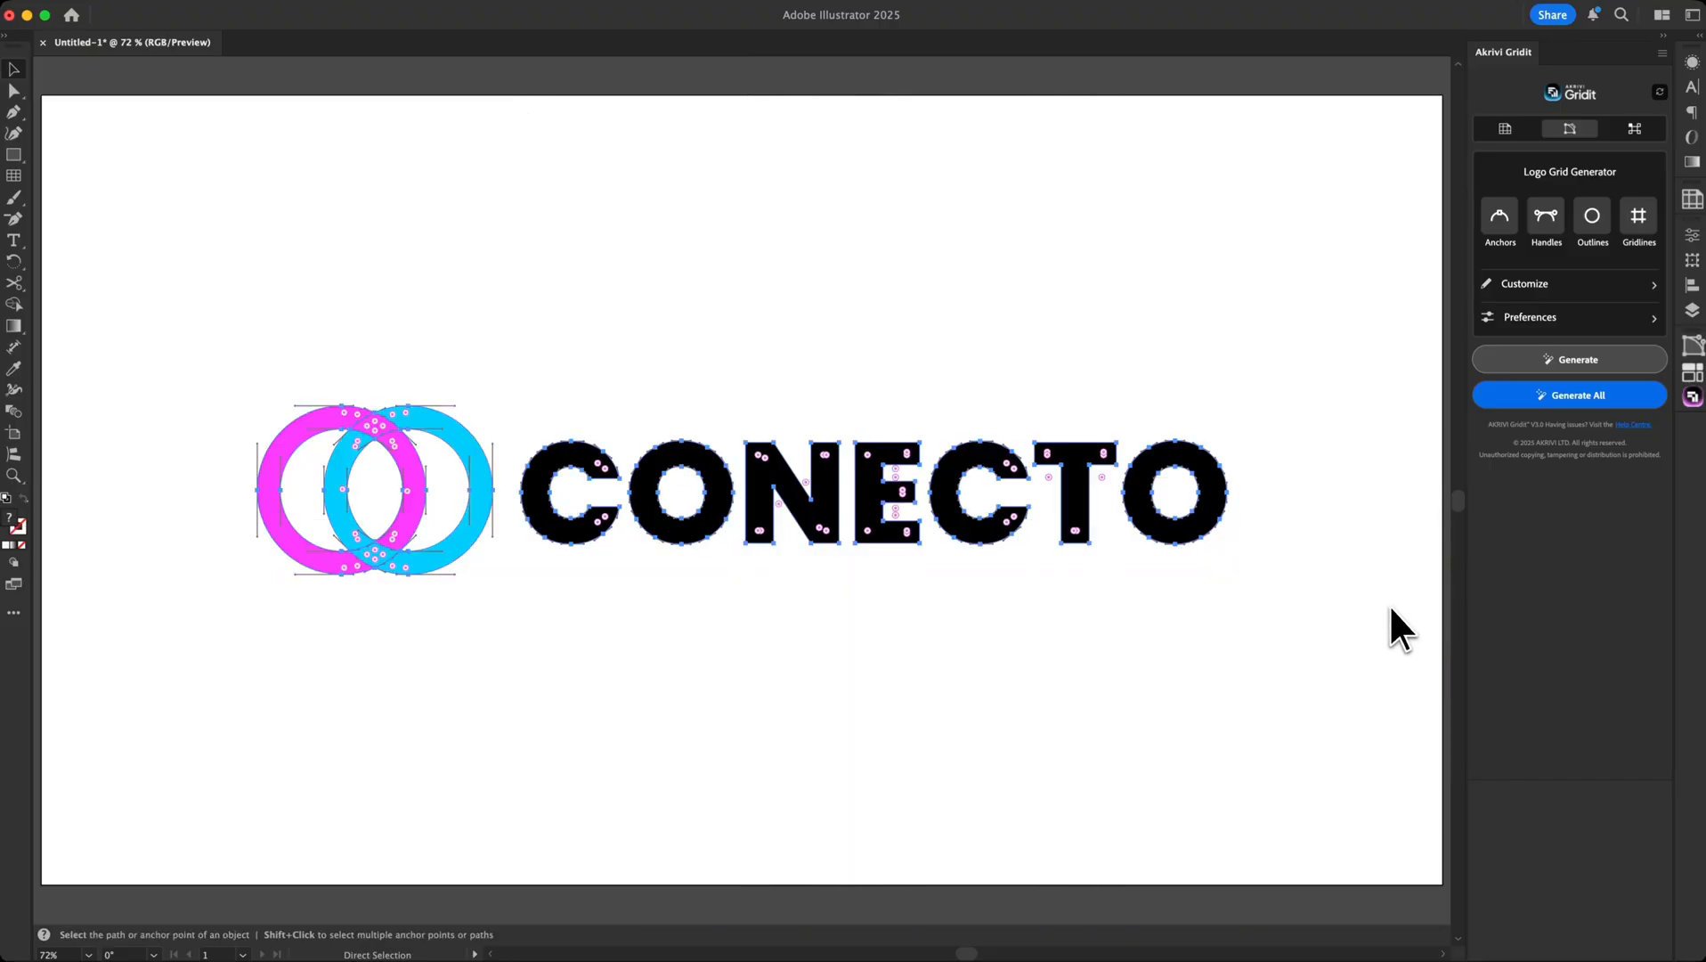
key("v")
left_click(1218, 519)
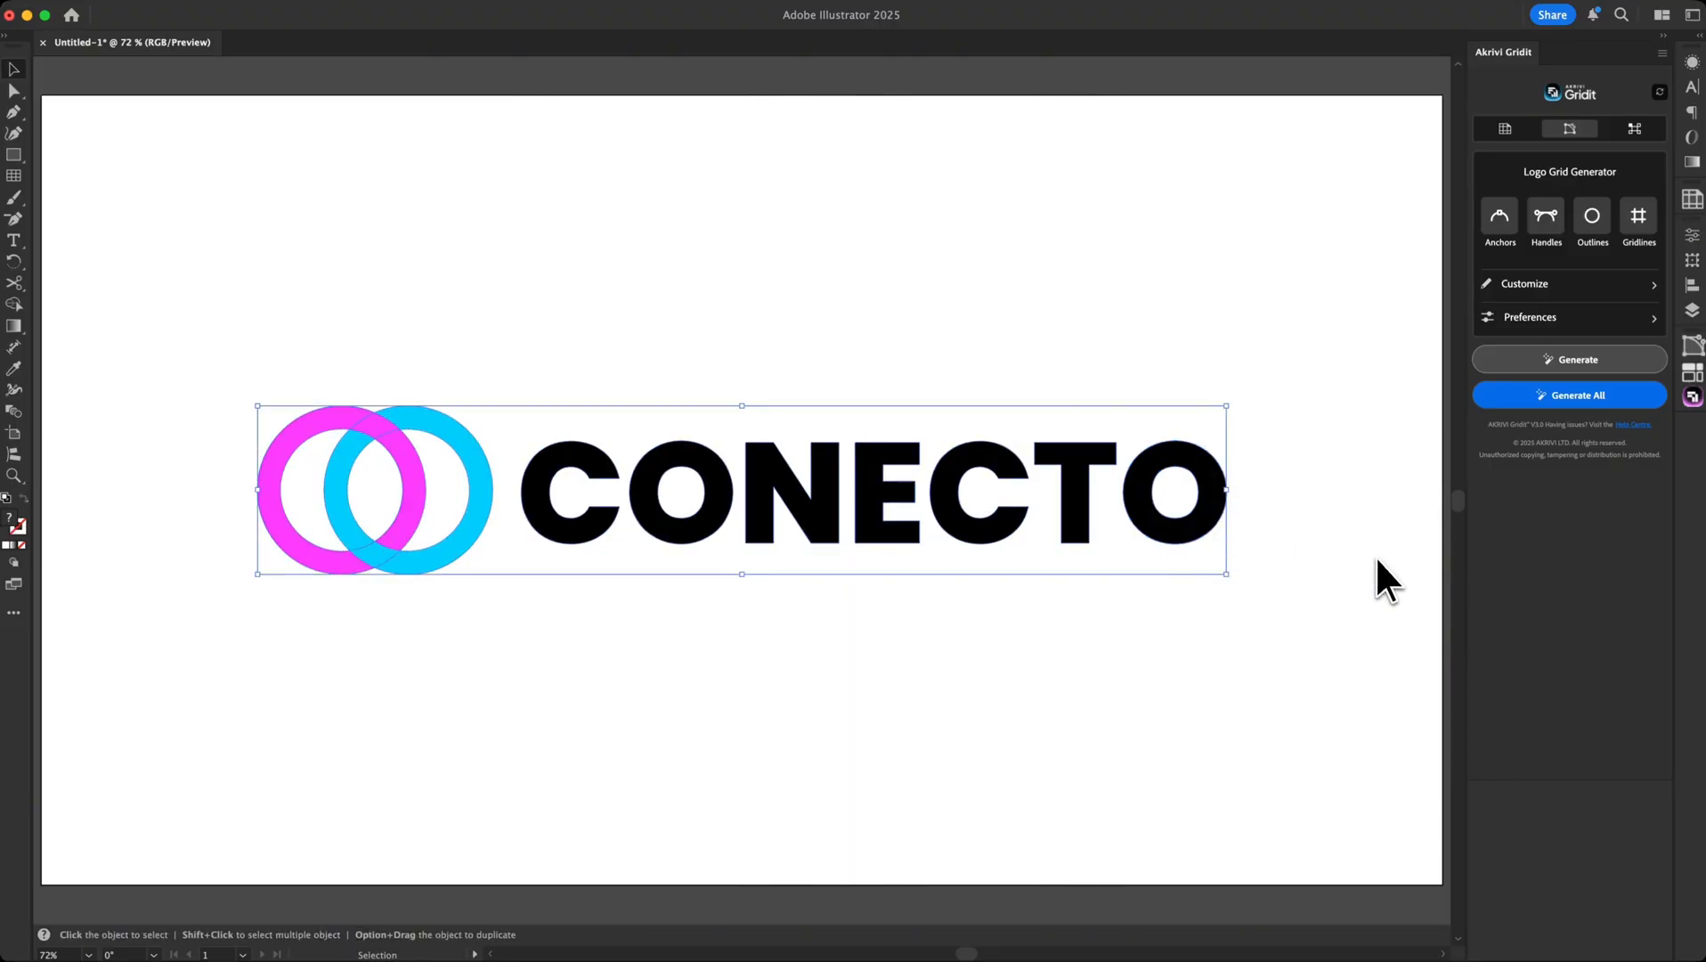
left_click(1608, 401)
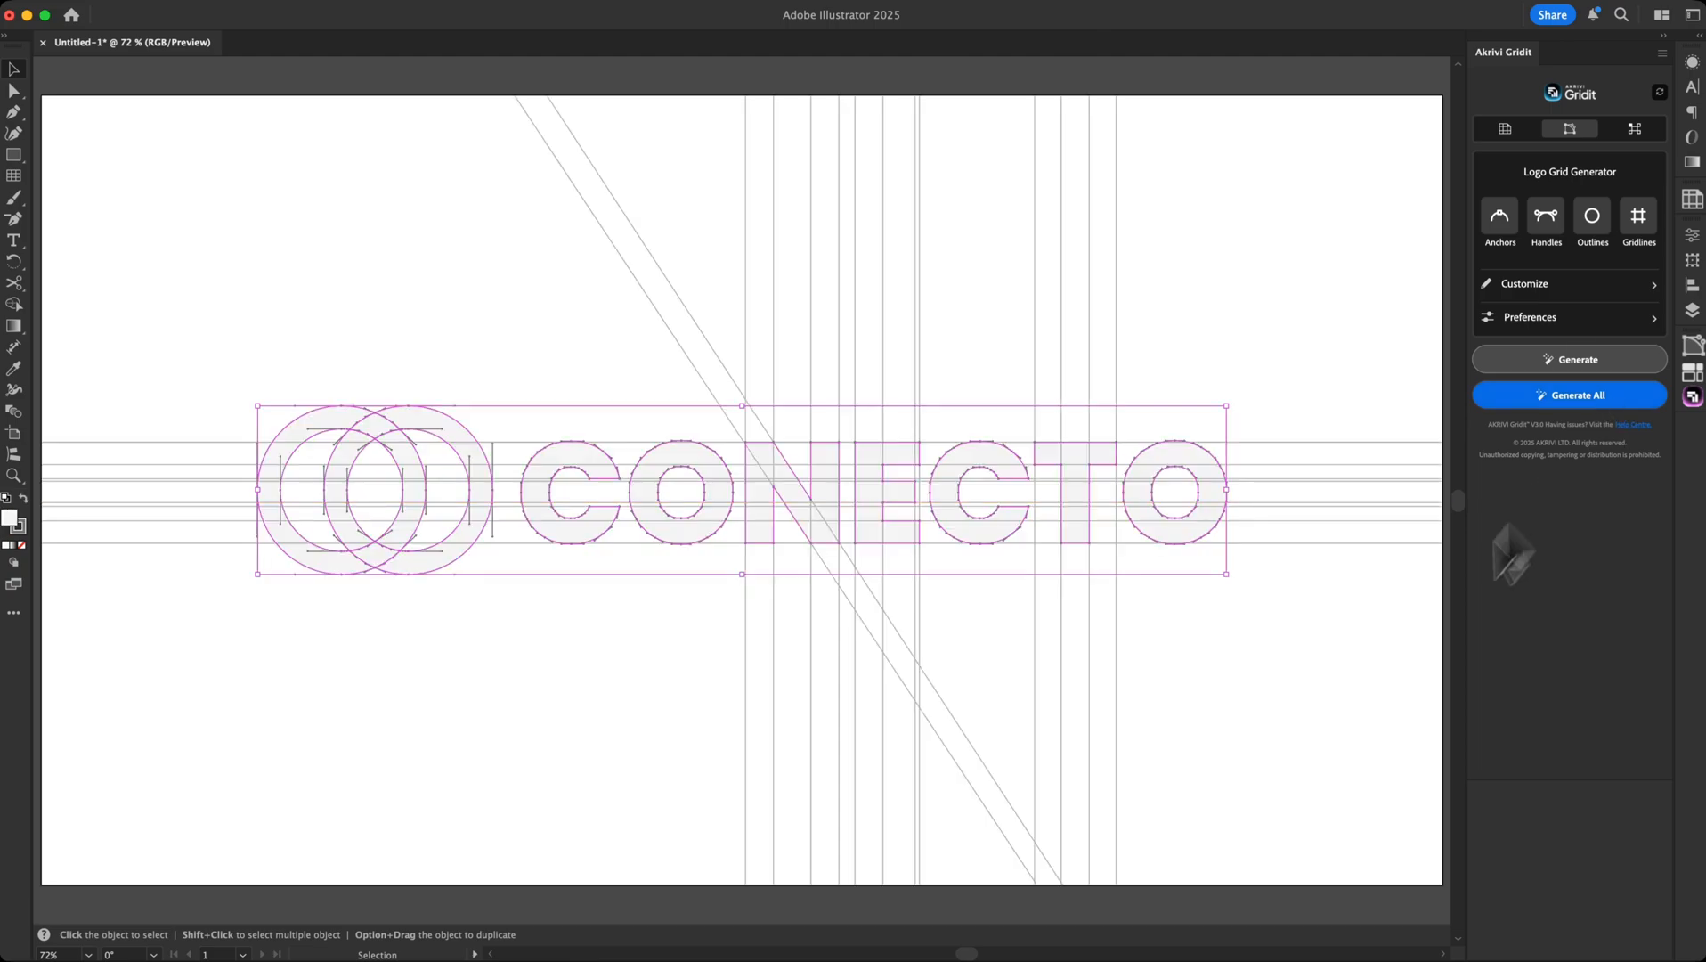
left_click(1384, 678)
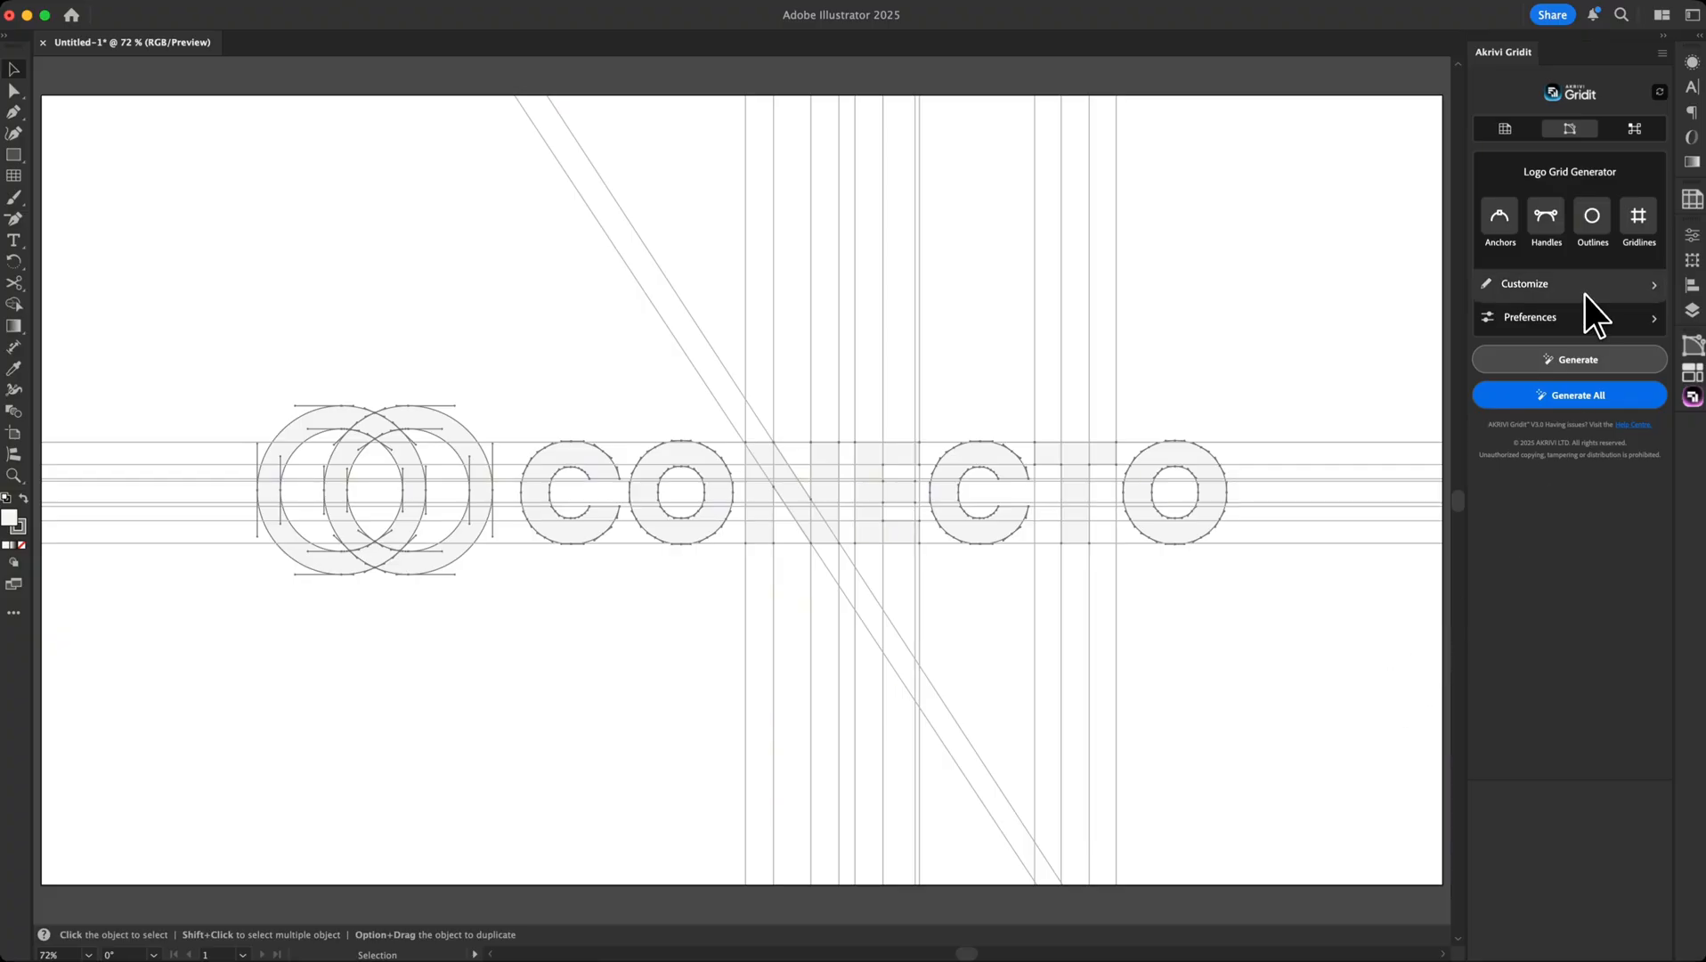
In Gridit Customize, set a white anchor fill, anchor scale 3.8 and handle scale 6
left_click(1586, 287)
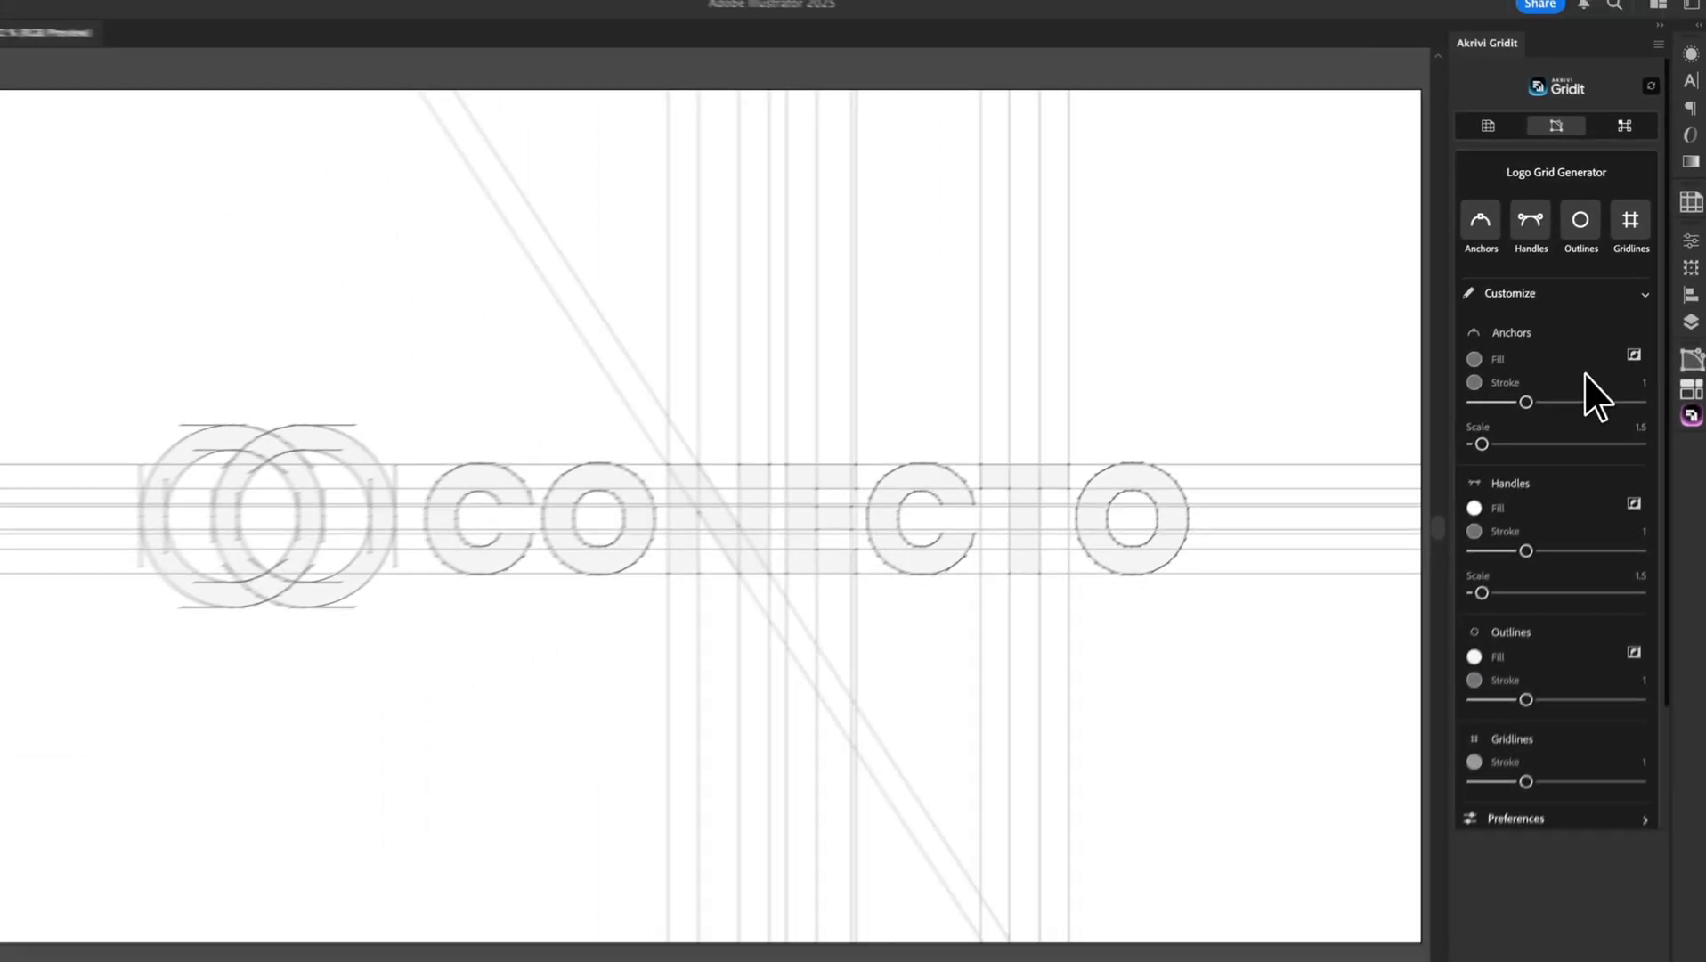
scroll(1586, 374, "down", 2)
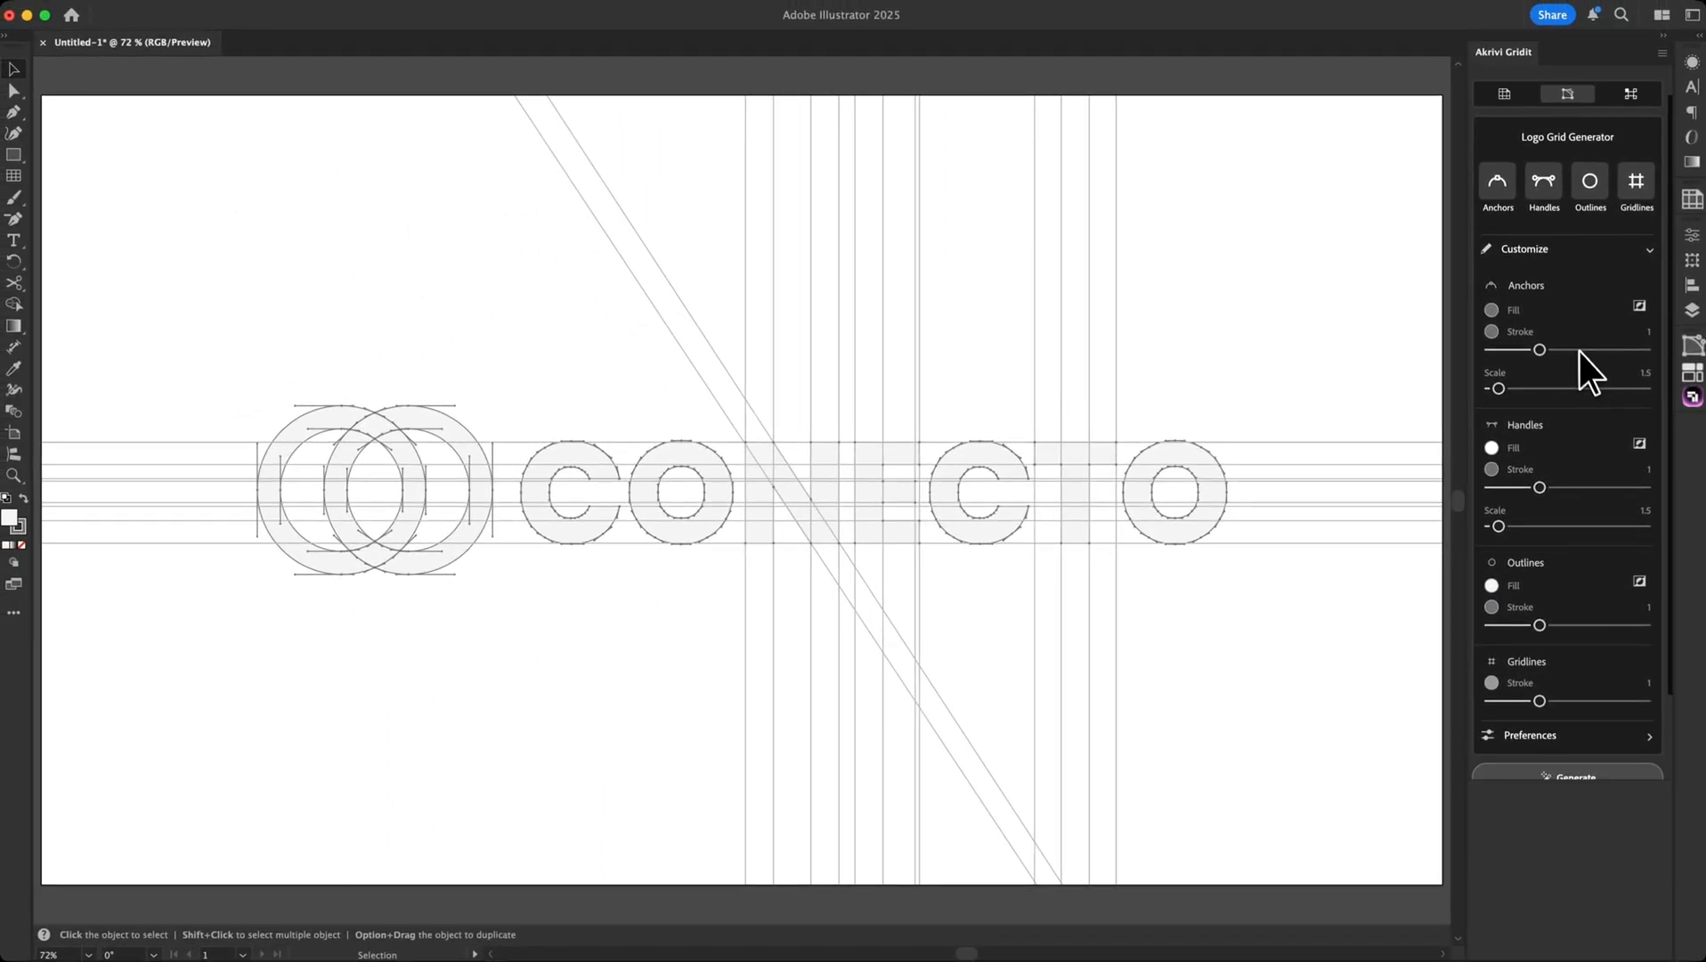
left_click(1493, 311)
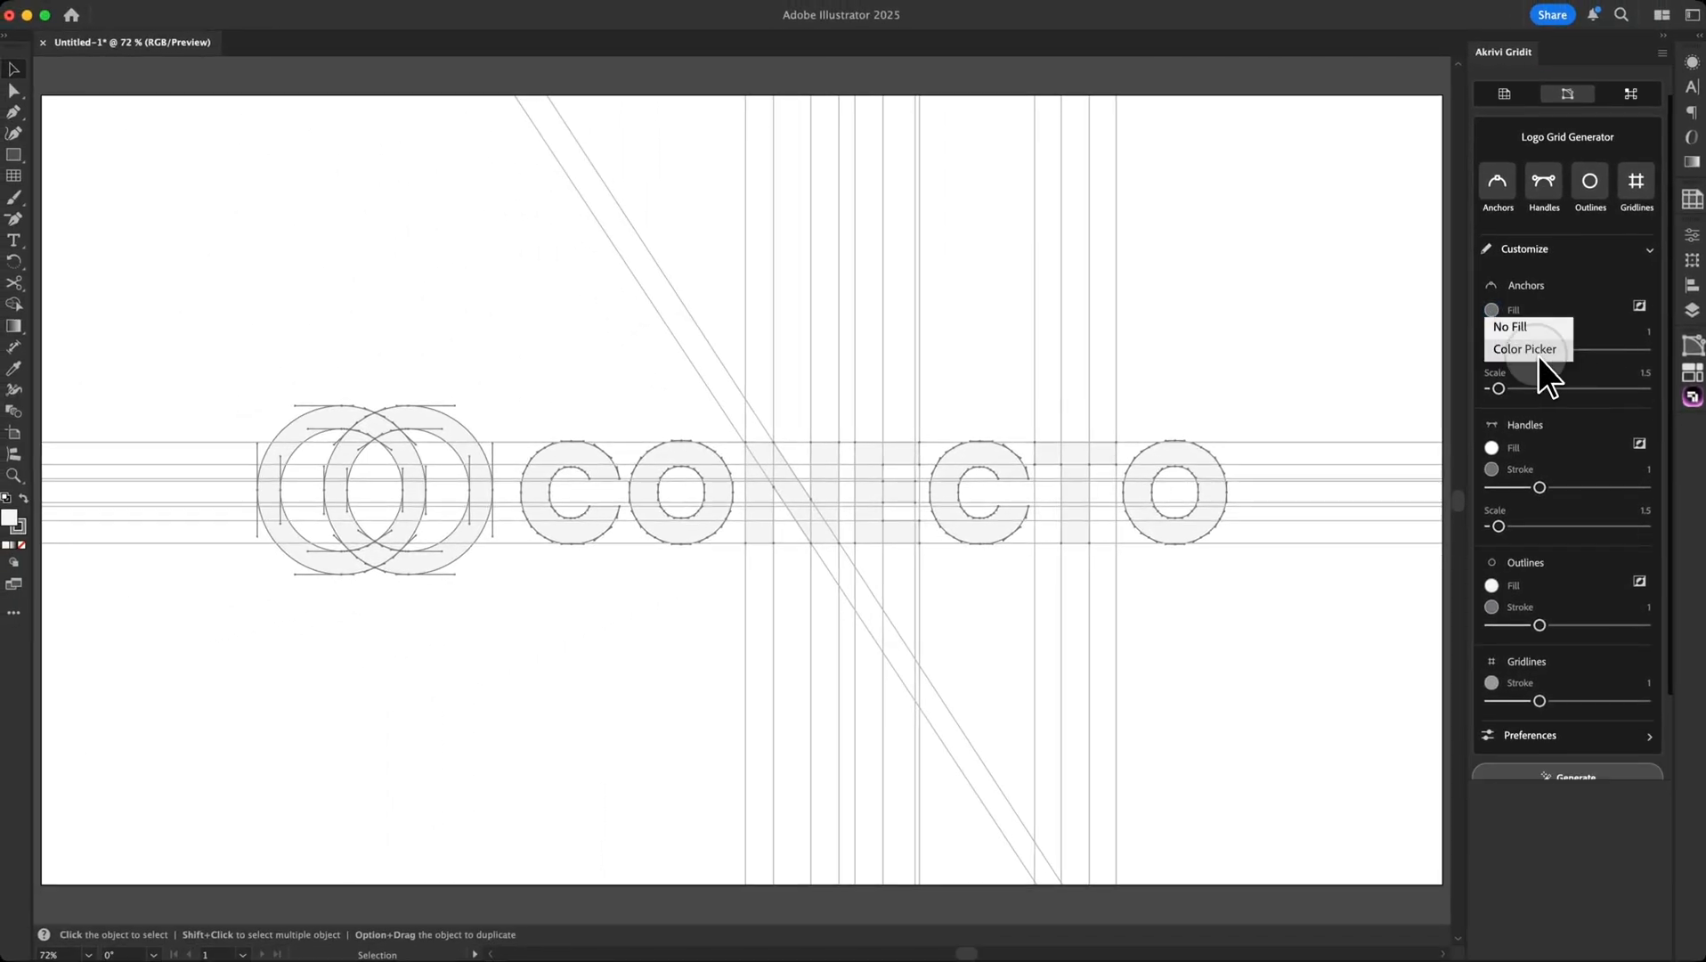
left_click(1539, 351)
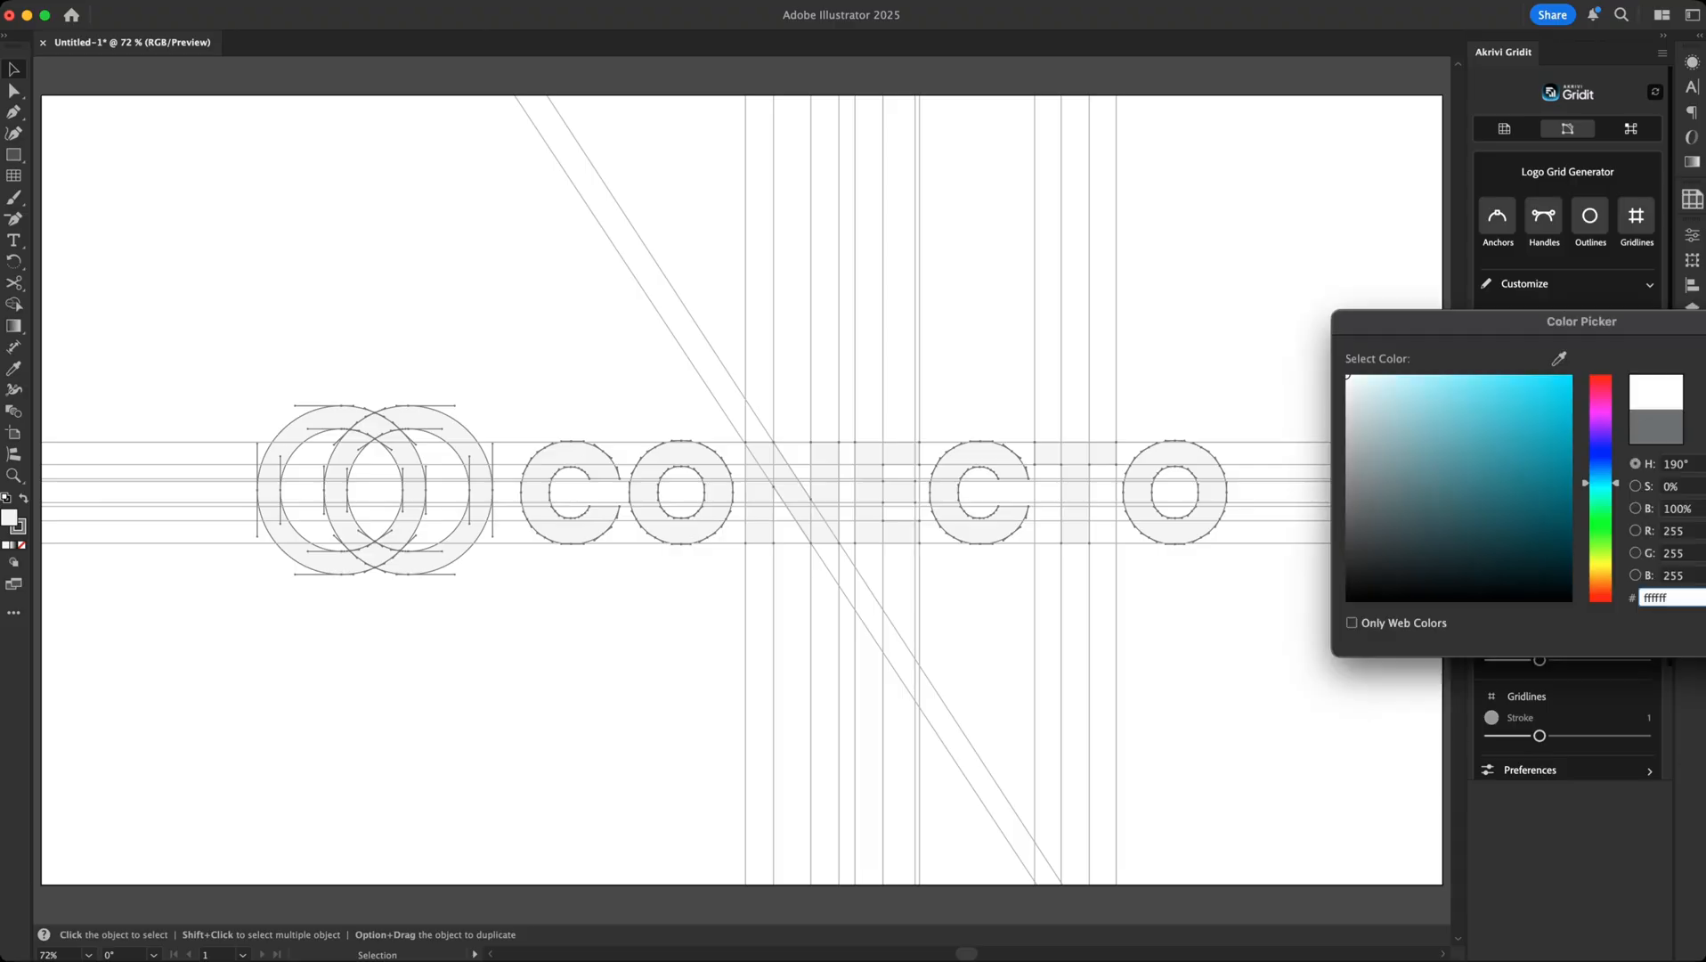
left_click_drag(1452, 335, 1040, 335)
left_click(1355, 383)
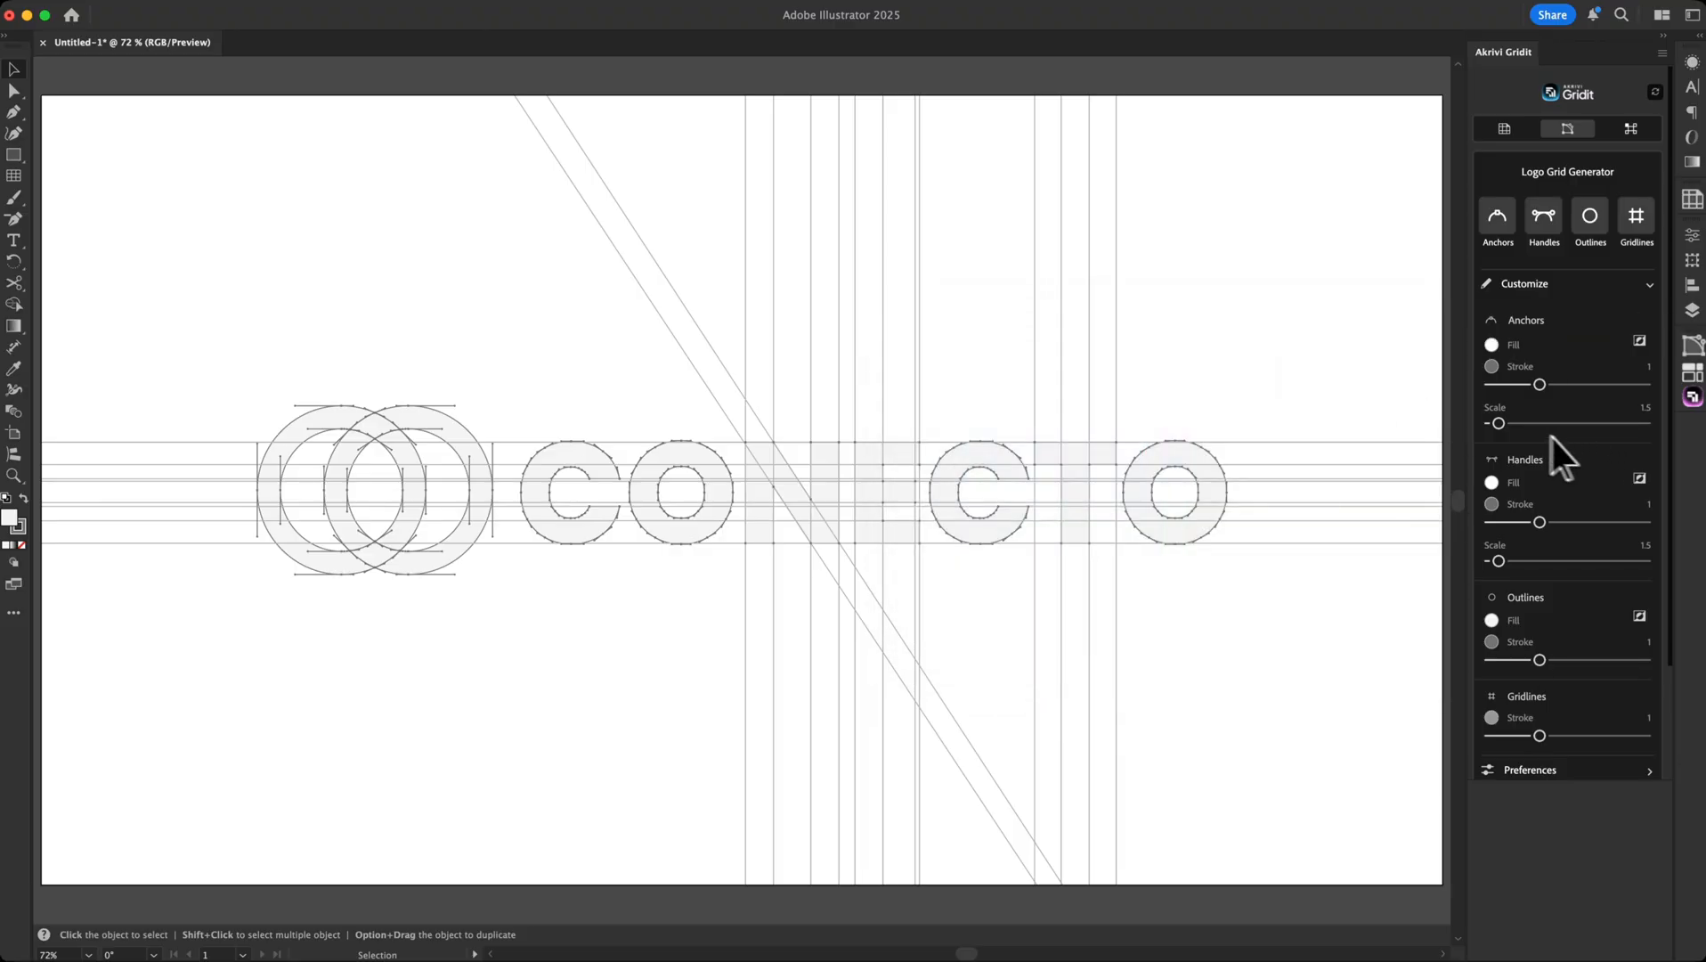
left_click_drag(1500, 425, 1584, 437)
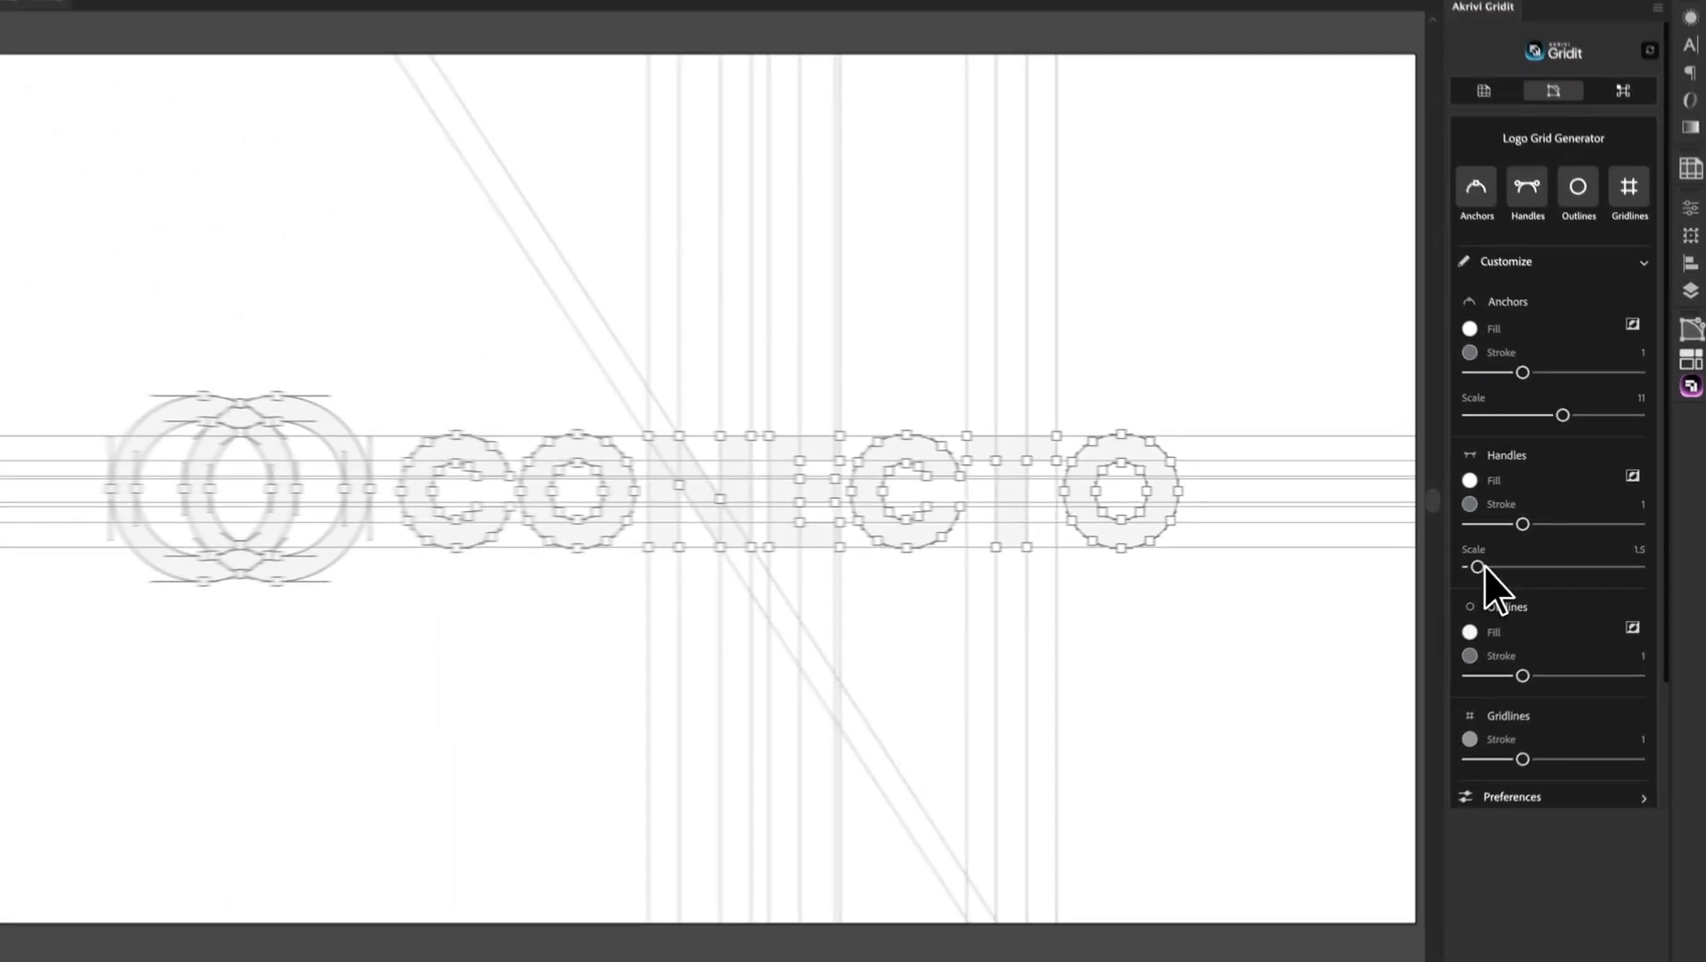
left_click_drag(1483, 568, 1546, 565)
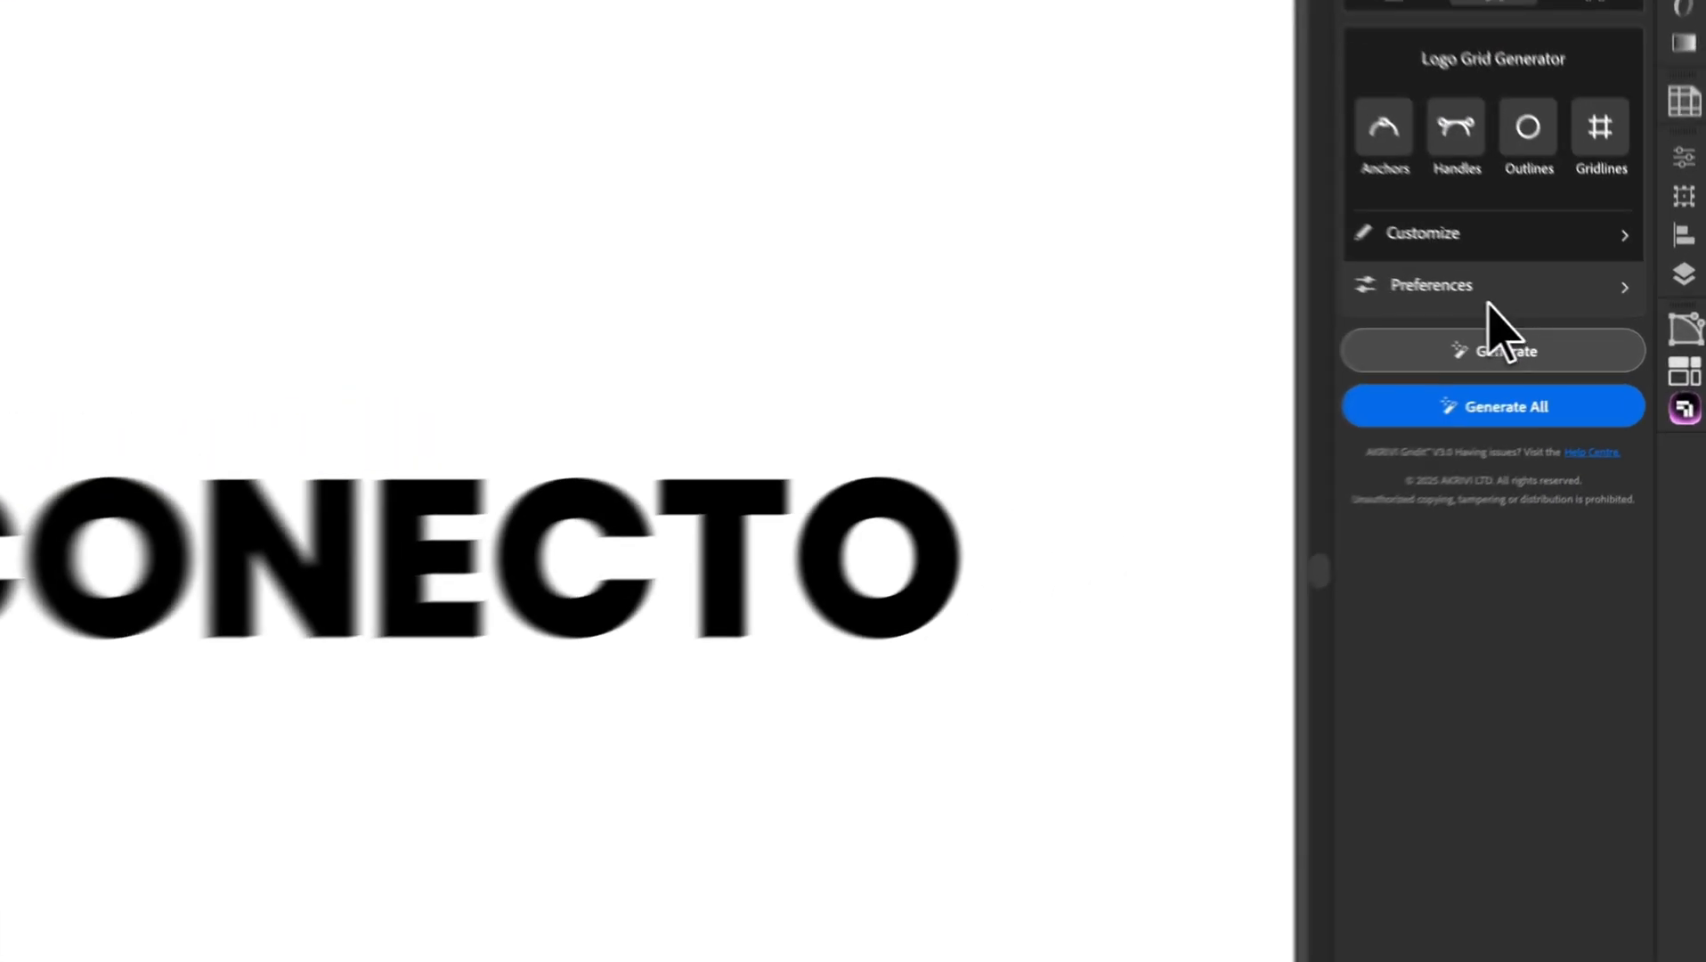
Expand Gridit Preferences, select the whole CONECTO logo with Cmd+A, and run Generate All
left_click(1565, 322)
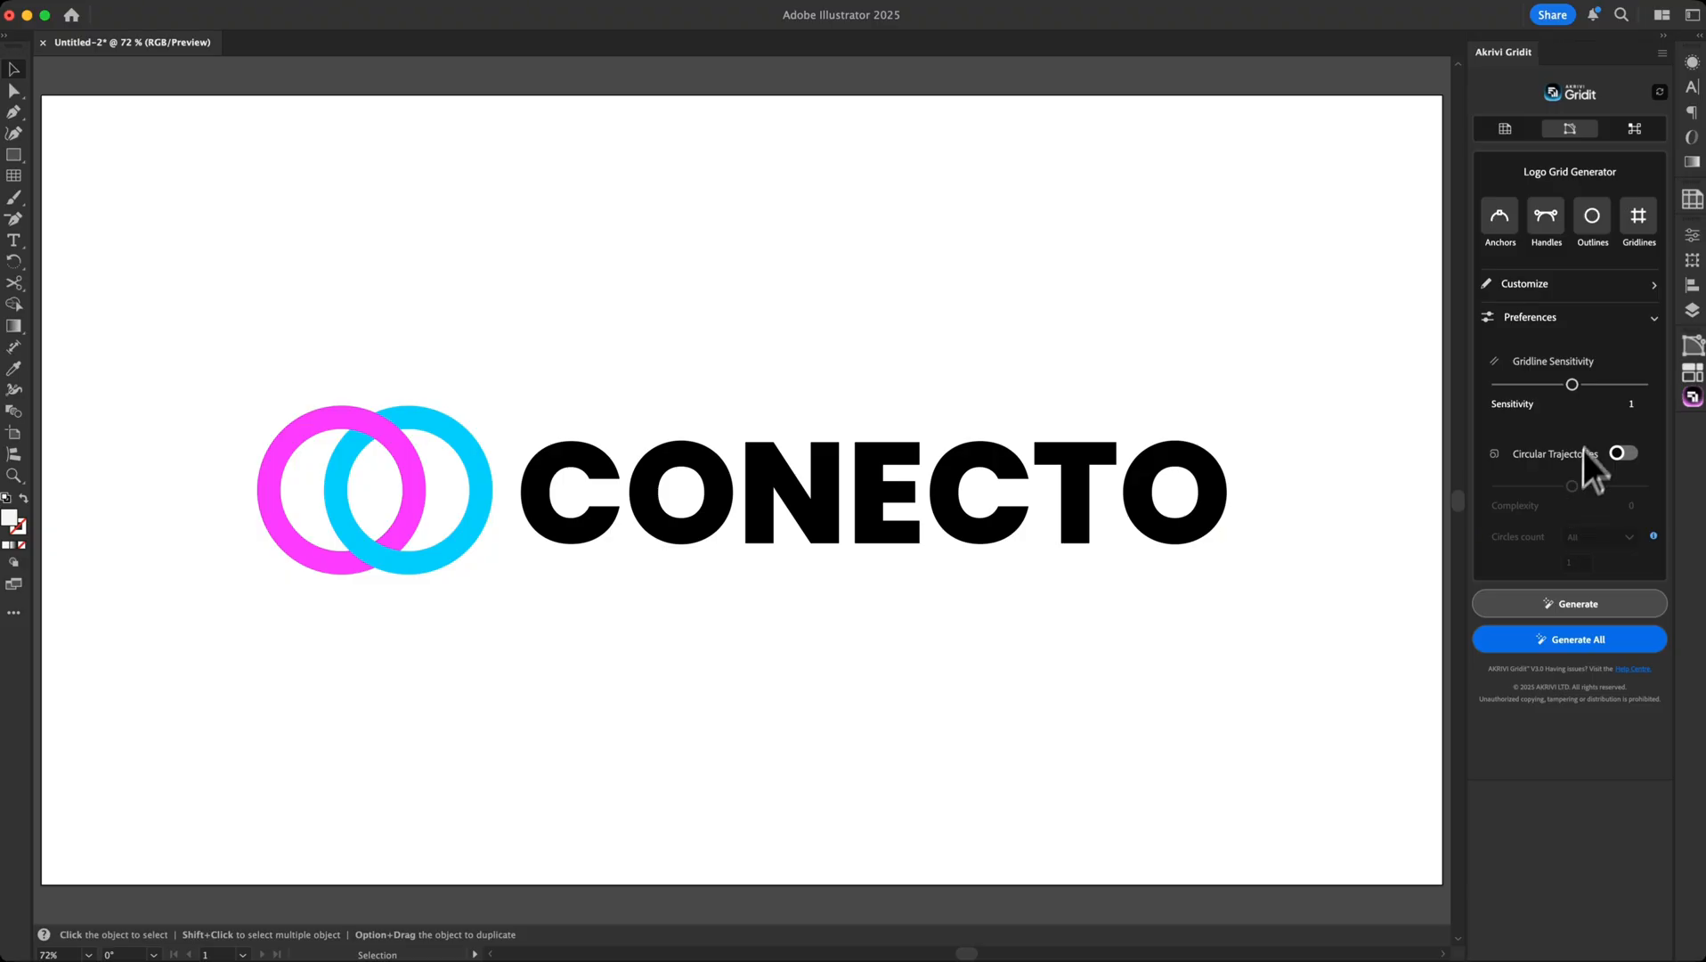
key("super+a")
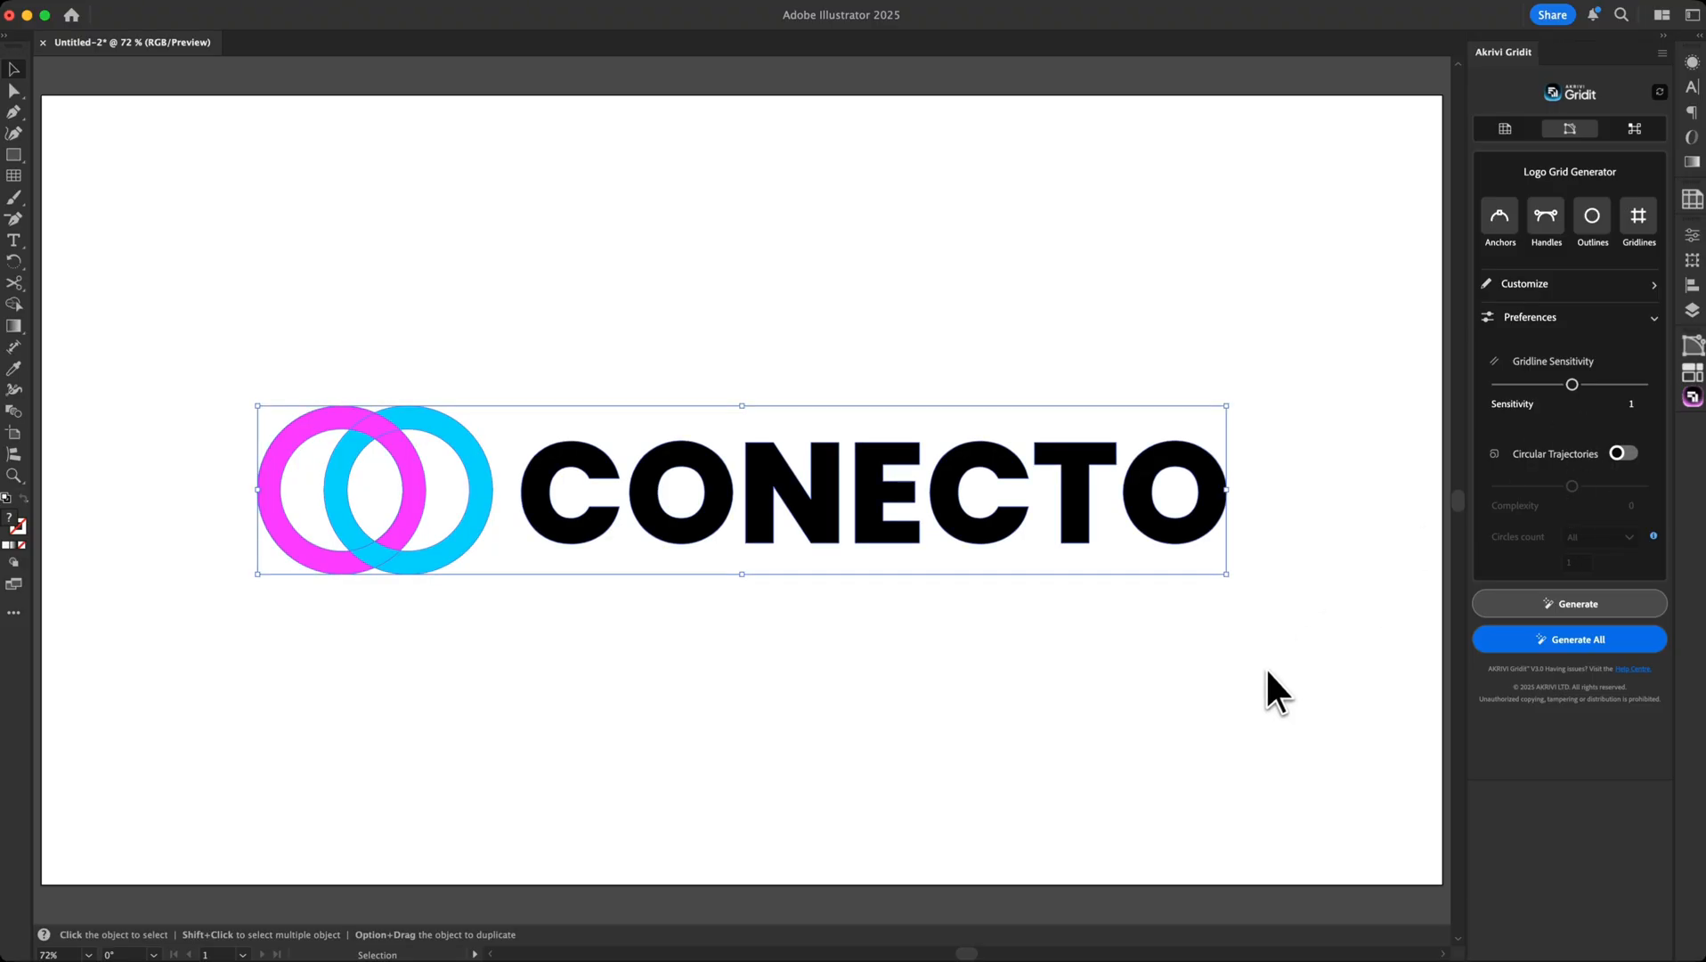
left_click(1493, 641)
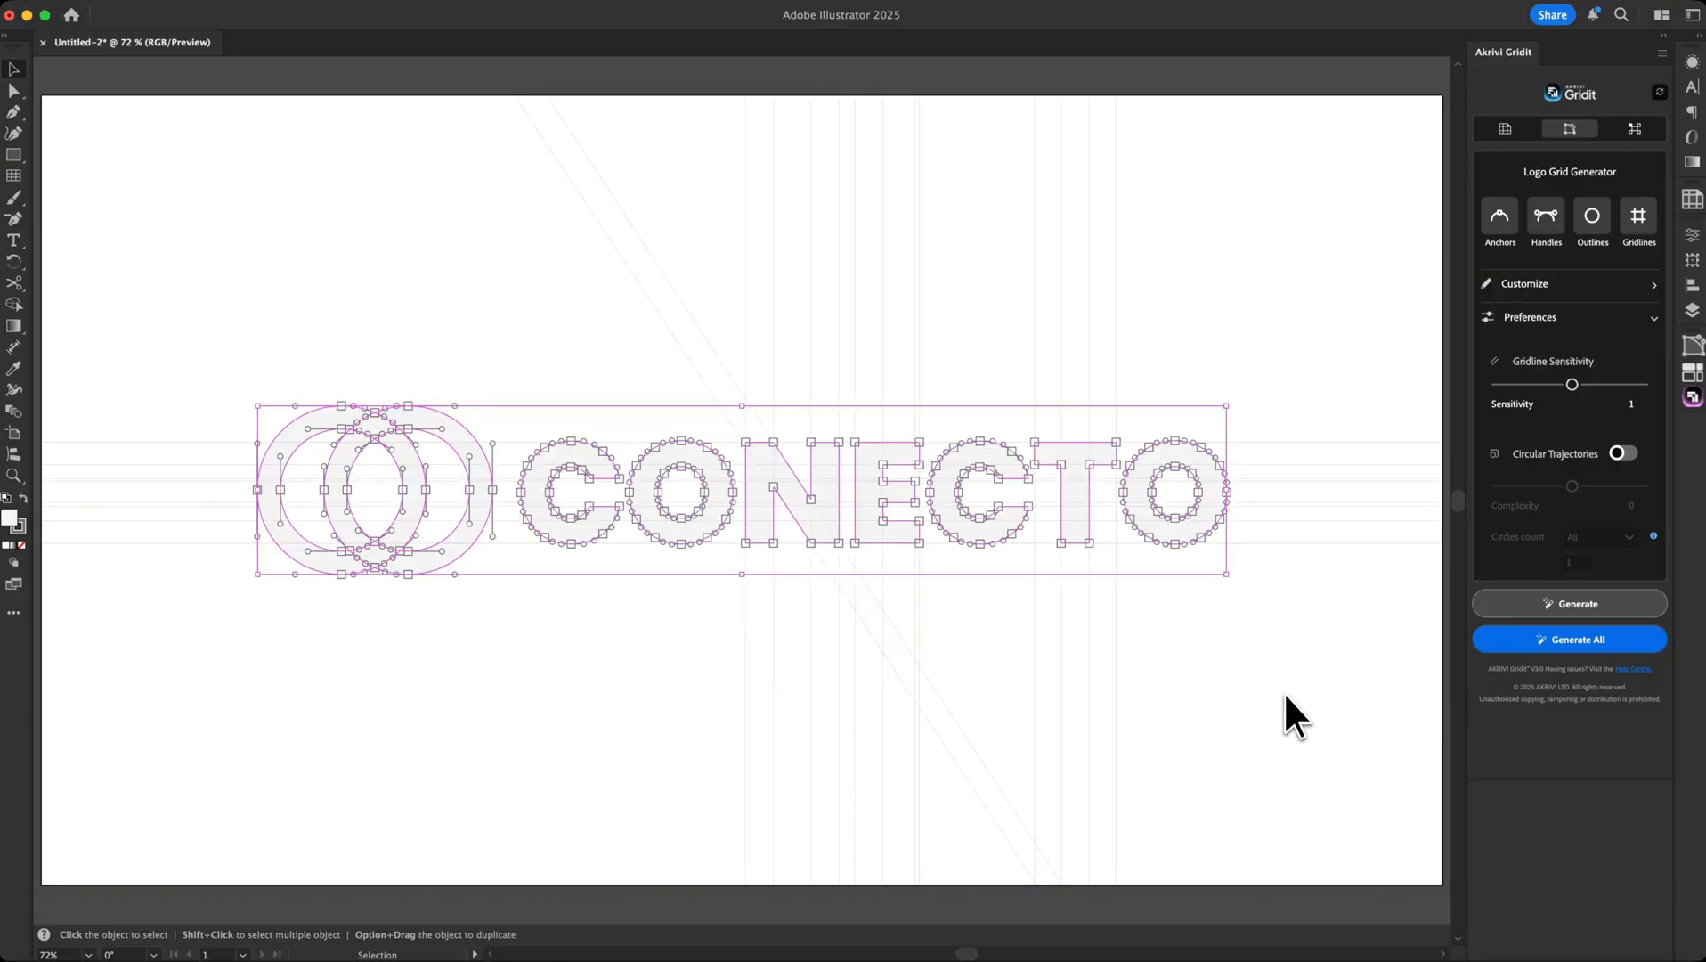
Undo the grid and duplicate the artboard to the right with the Artboard tool
key("super+minus")
key("super+minus")
left_click_drag(1160, 638, 952, 664)
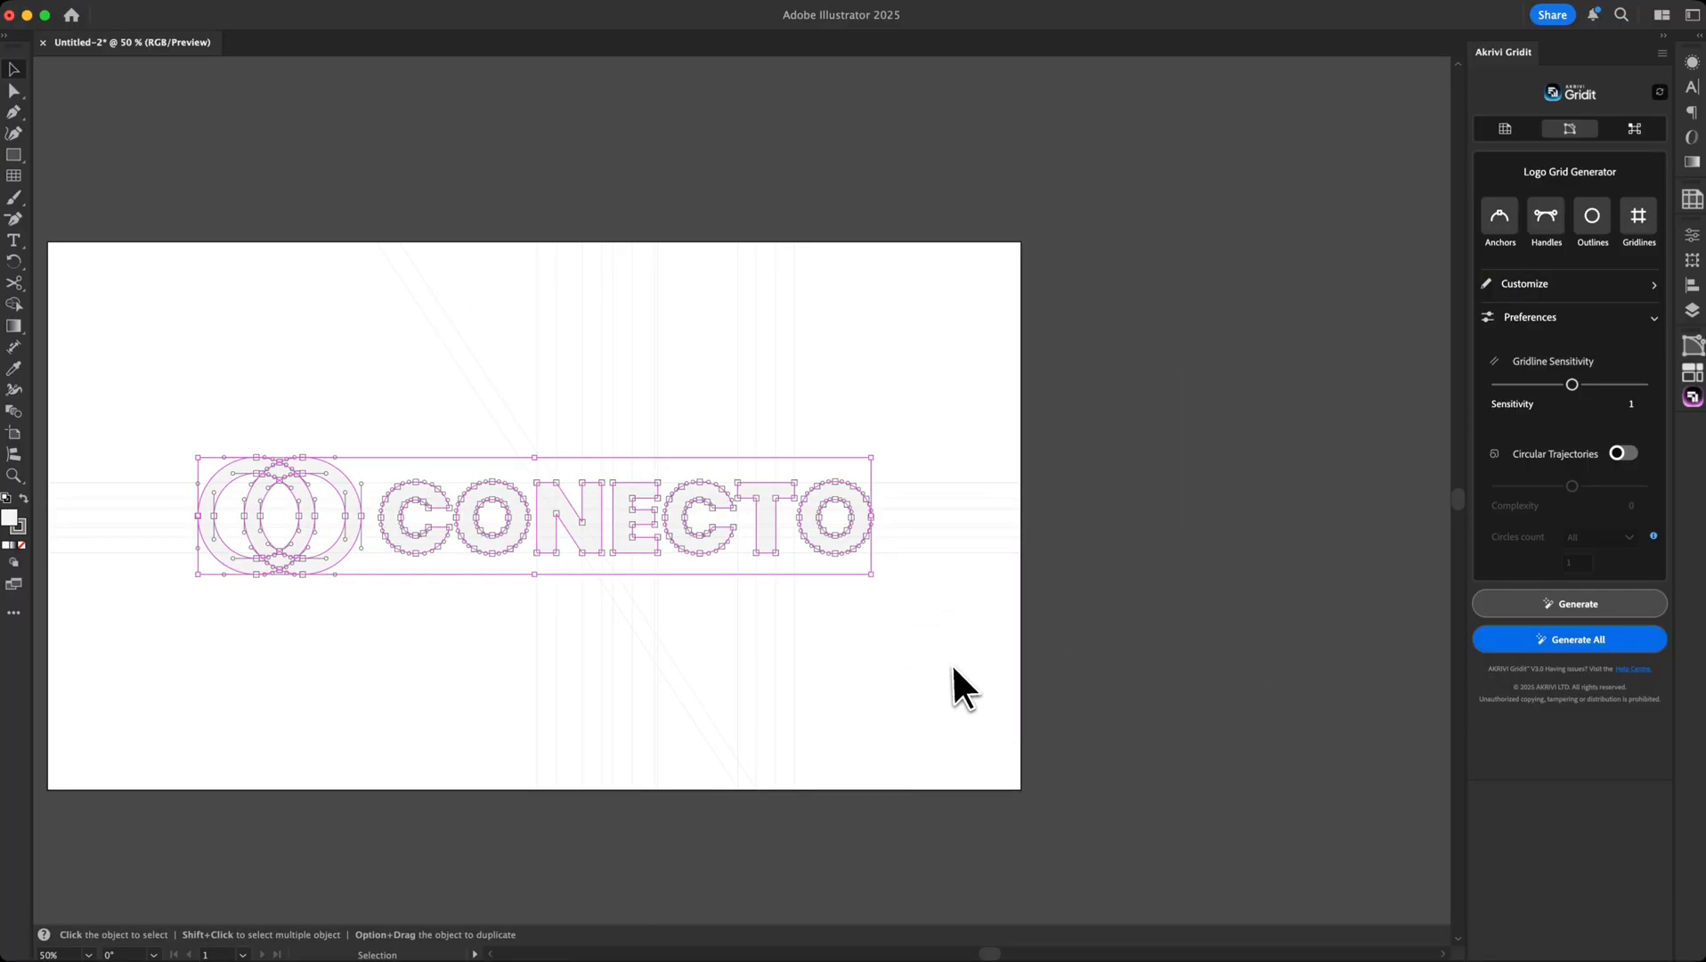
key("super+z")
key("shift+o")
left_click_drag(950, 664, 1213, 600)
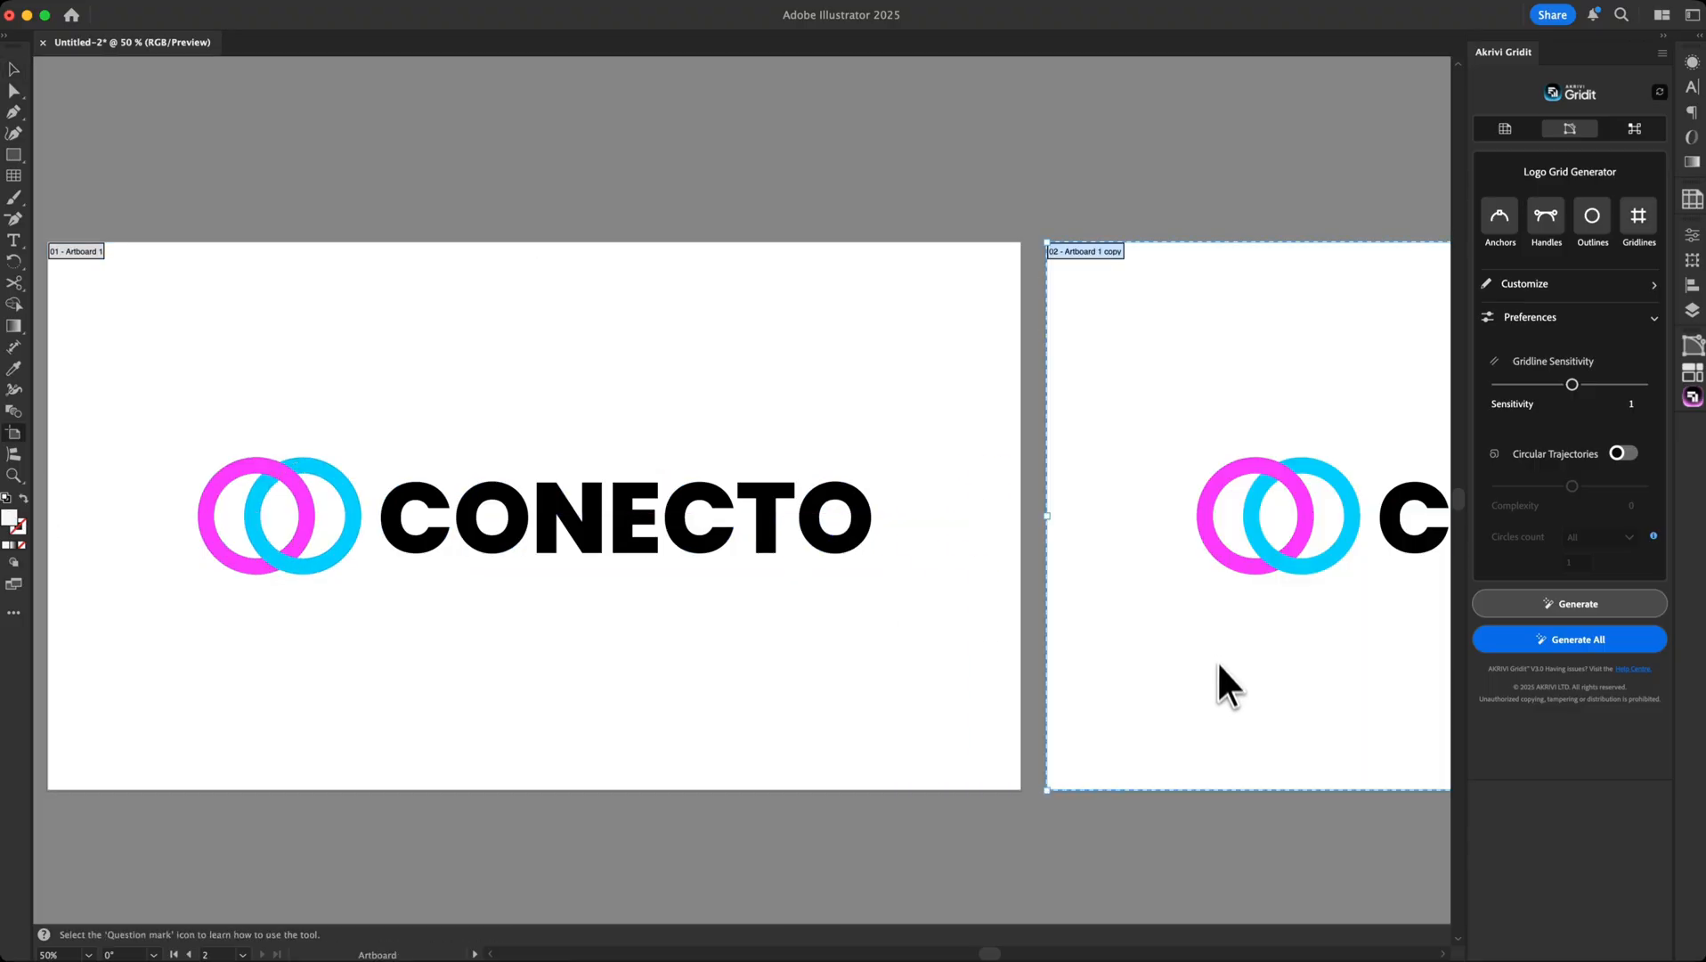
key("v")
Inspect the logo's anchor points on the first and second artboards
left_click(719, 548)
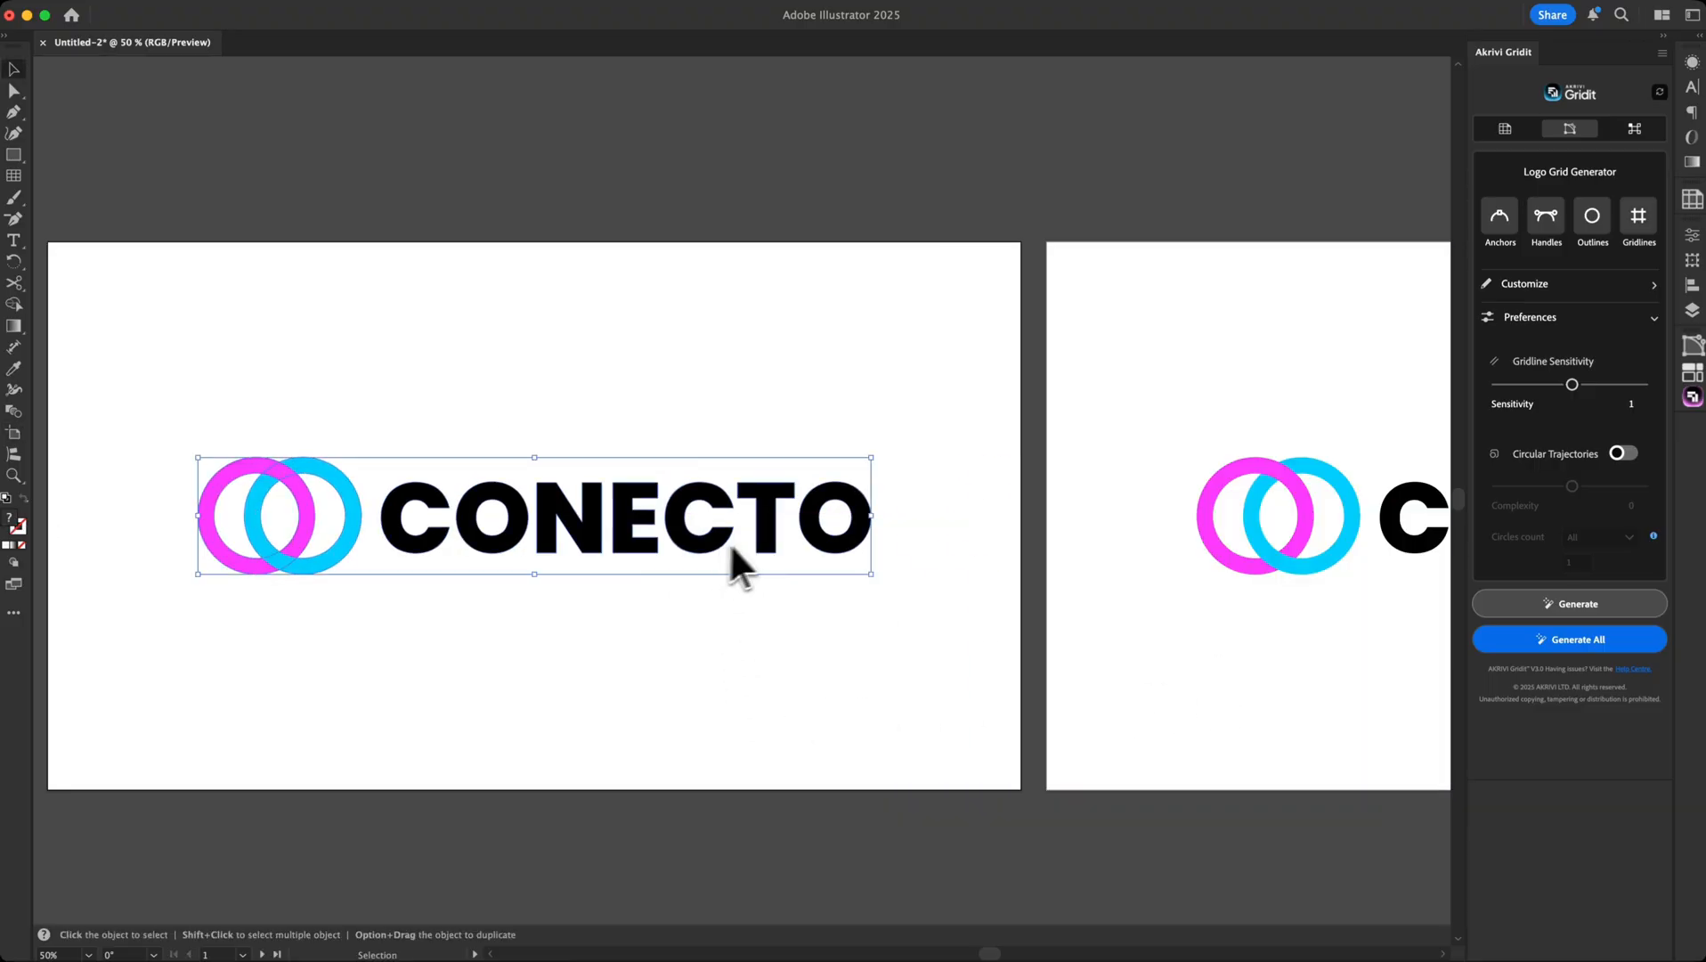
key("a")
key("super+0")
key("v")
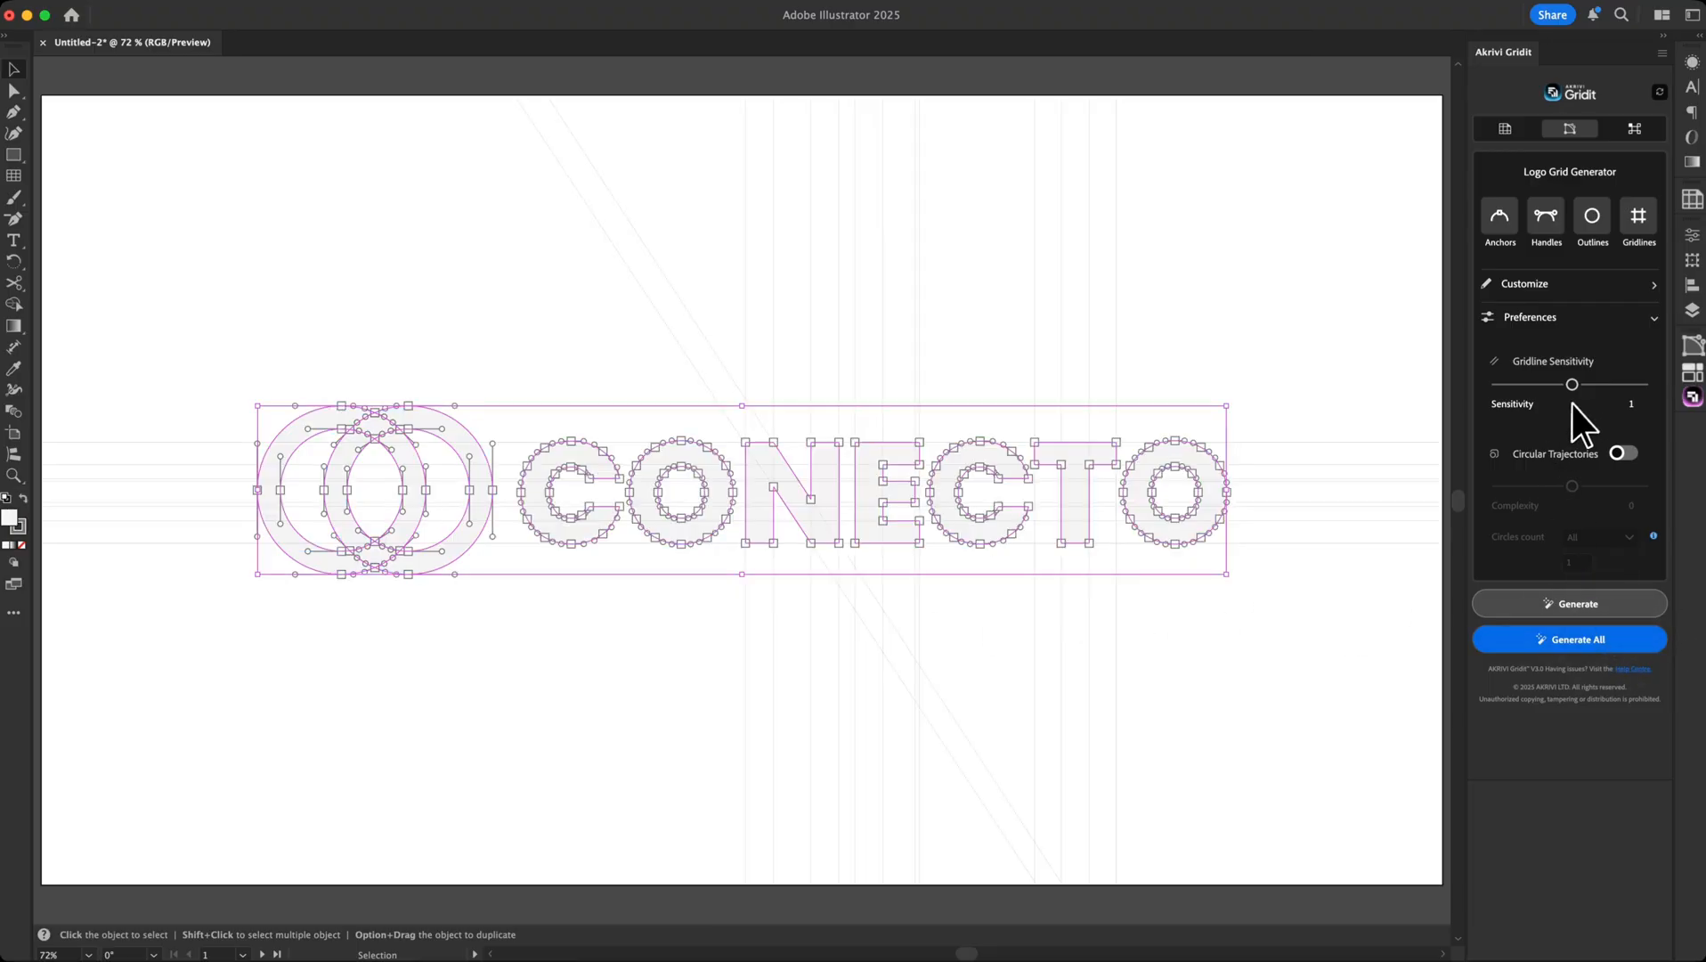
left_click_drag(1368, 715, 682, 666)
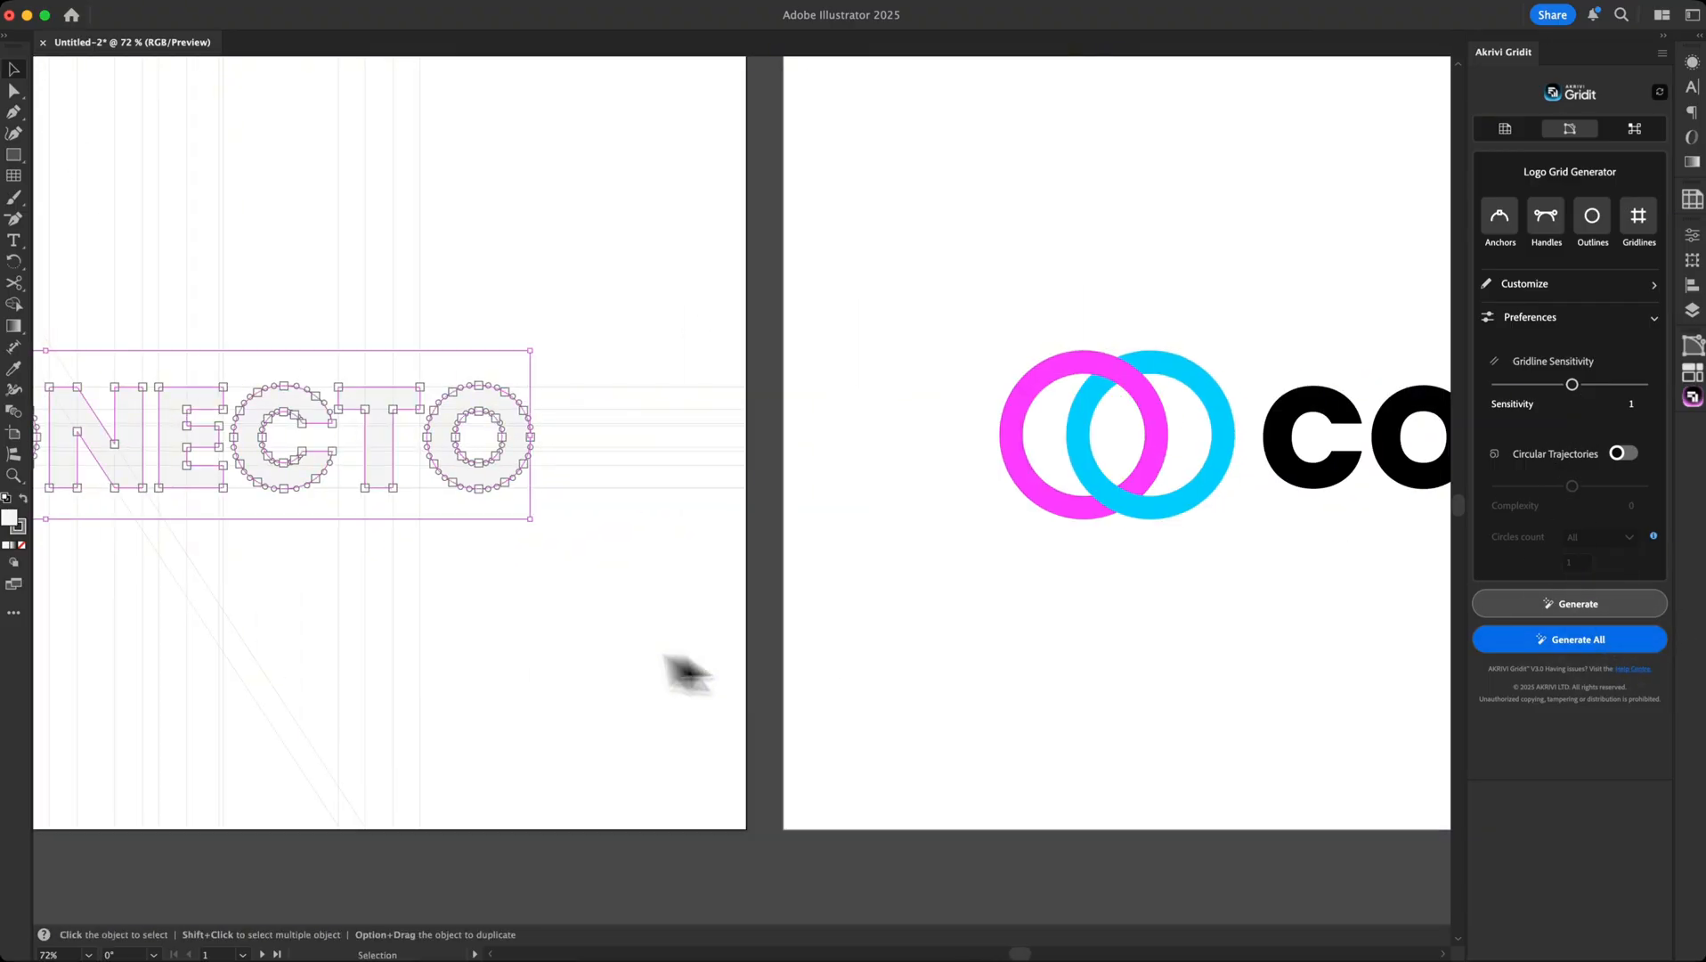
key("a")
key("super+0")
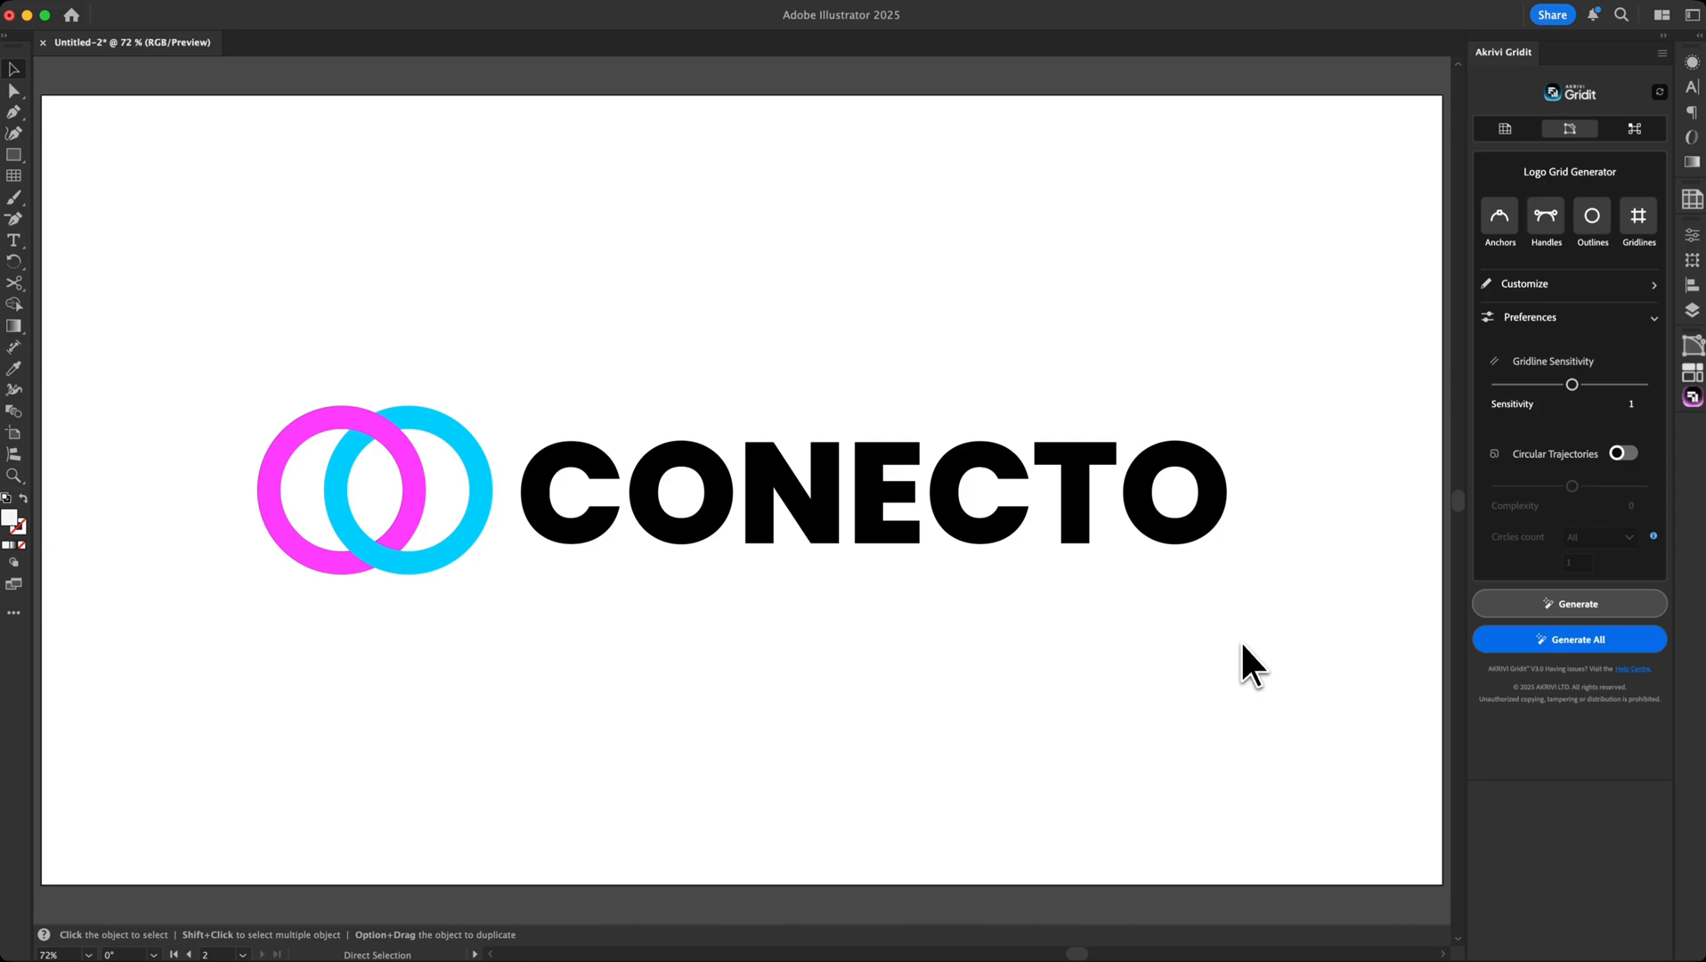
key("v")
Regenerate the copy's grid at Gridline Sensitivity 0, compare both artboards, then undo it
left_click_drag(1578, 385, 1465, 388)
left_click(1585, 643)
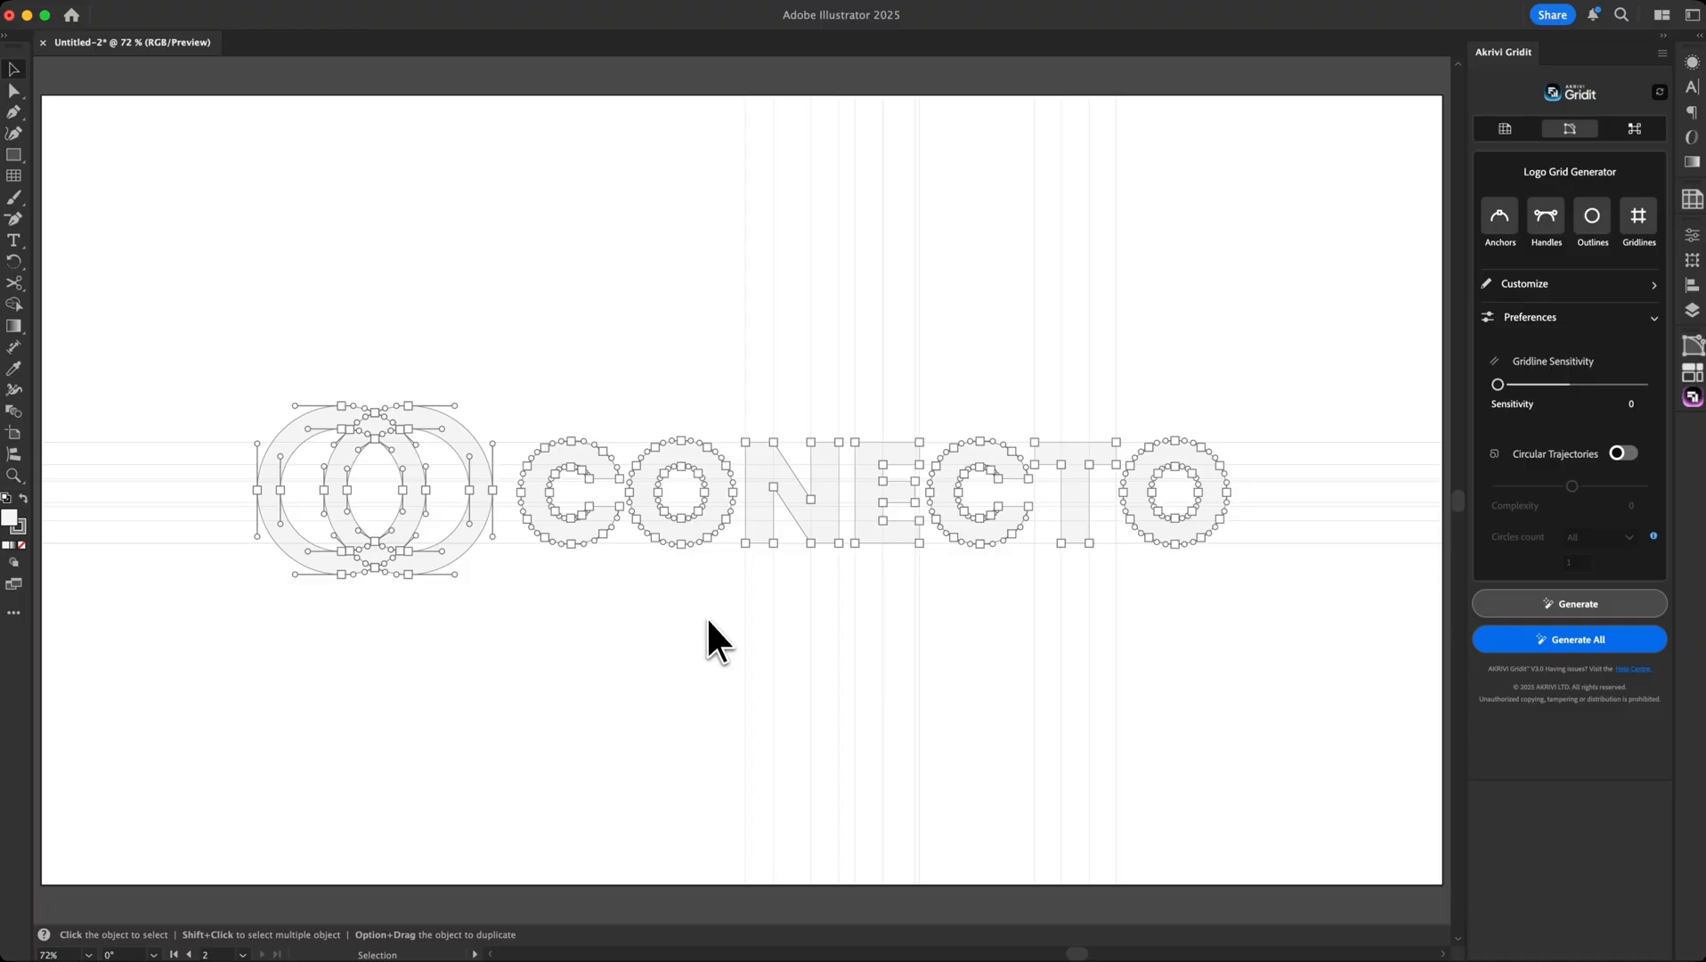
key("super+minus")
left_click_drag(618, 667, 1288, 625)
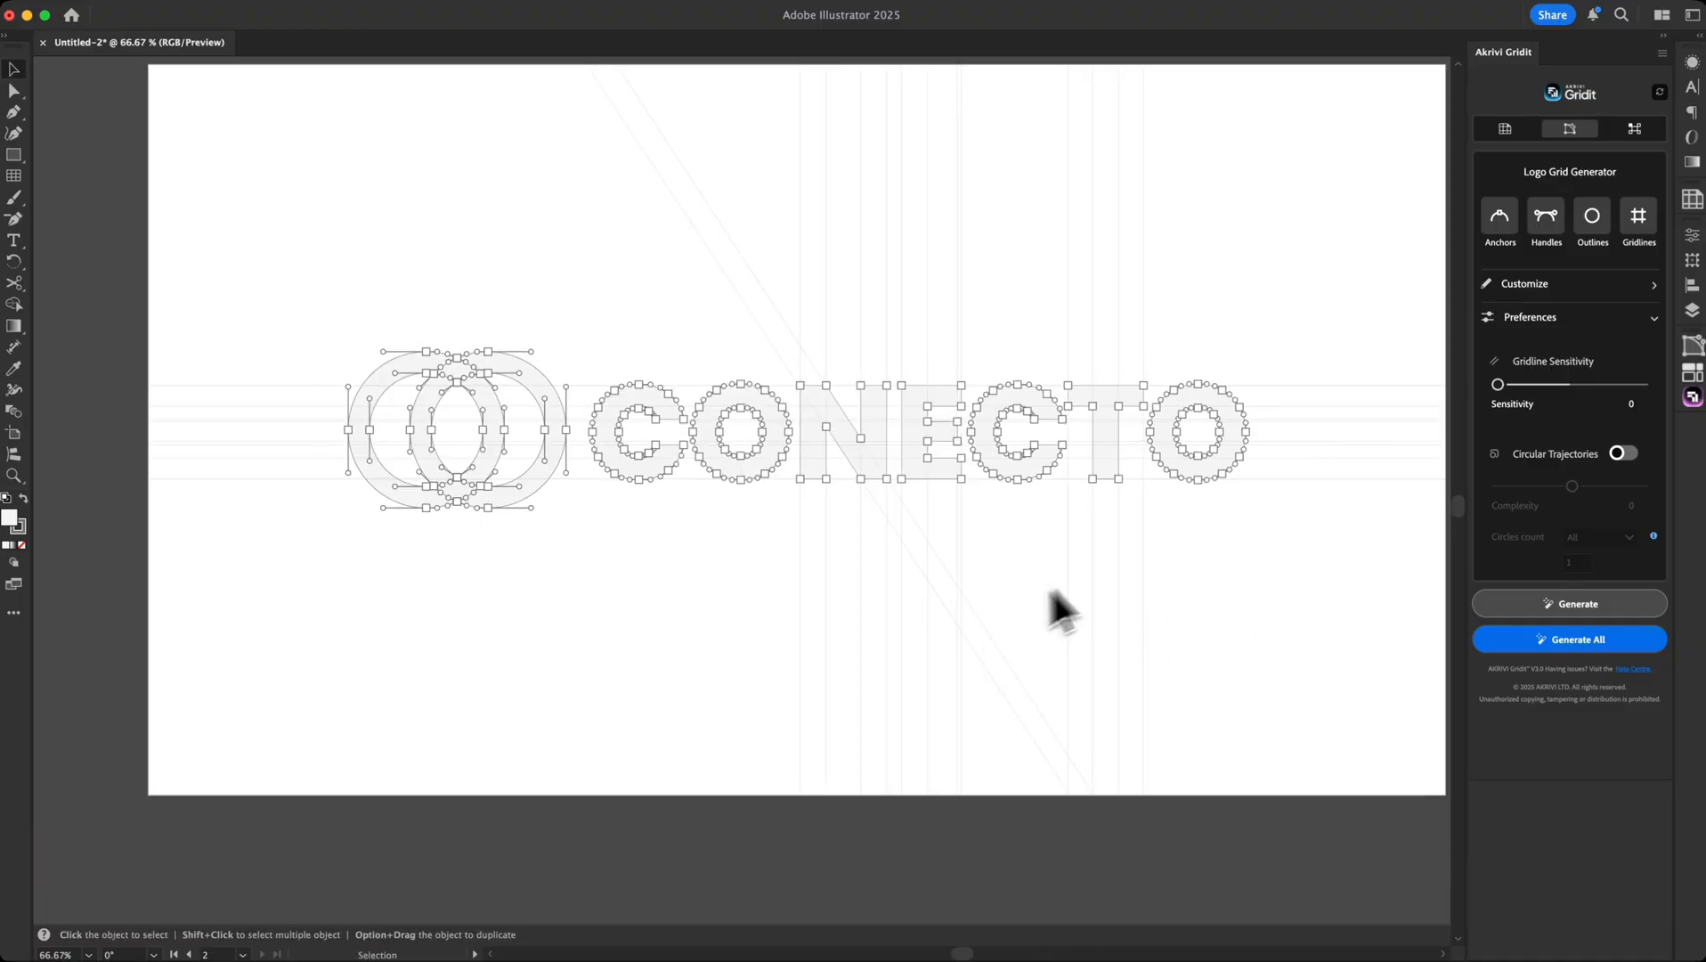
left_click_drag(1226, 678, 631, 661)
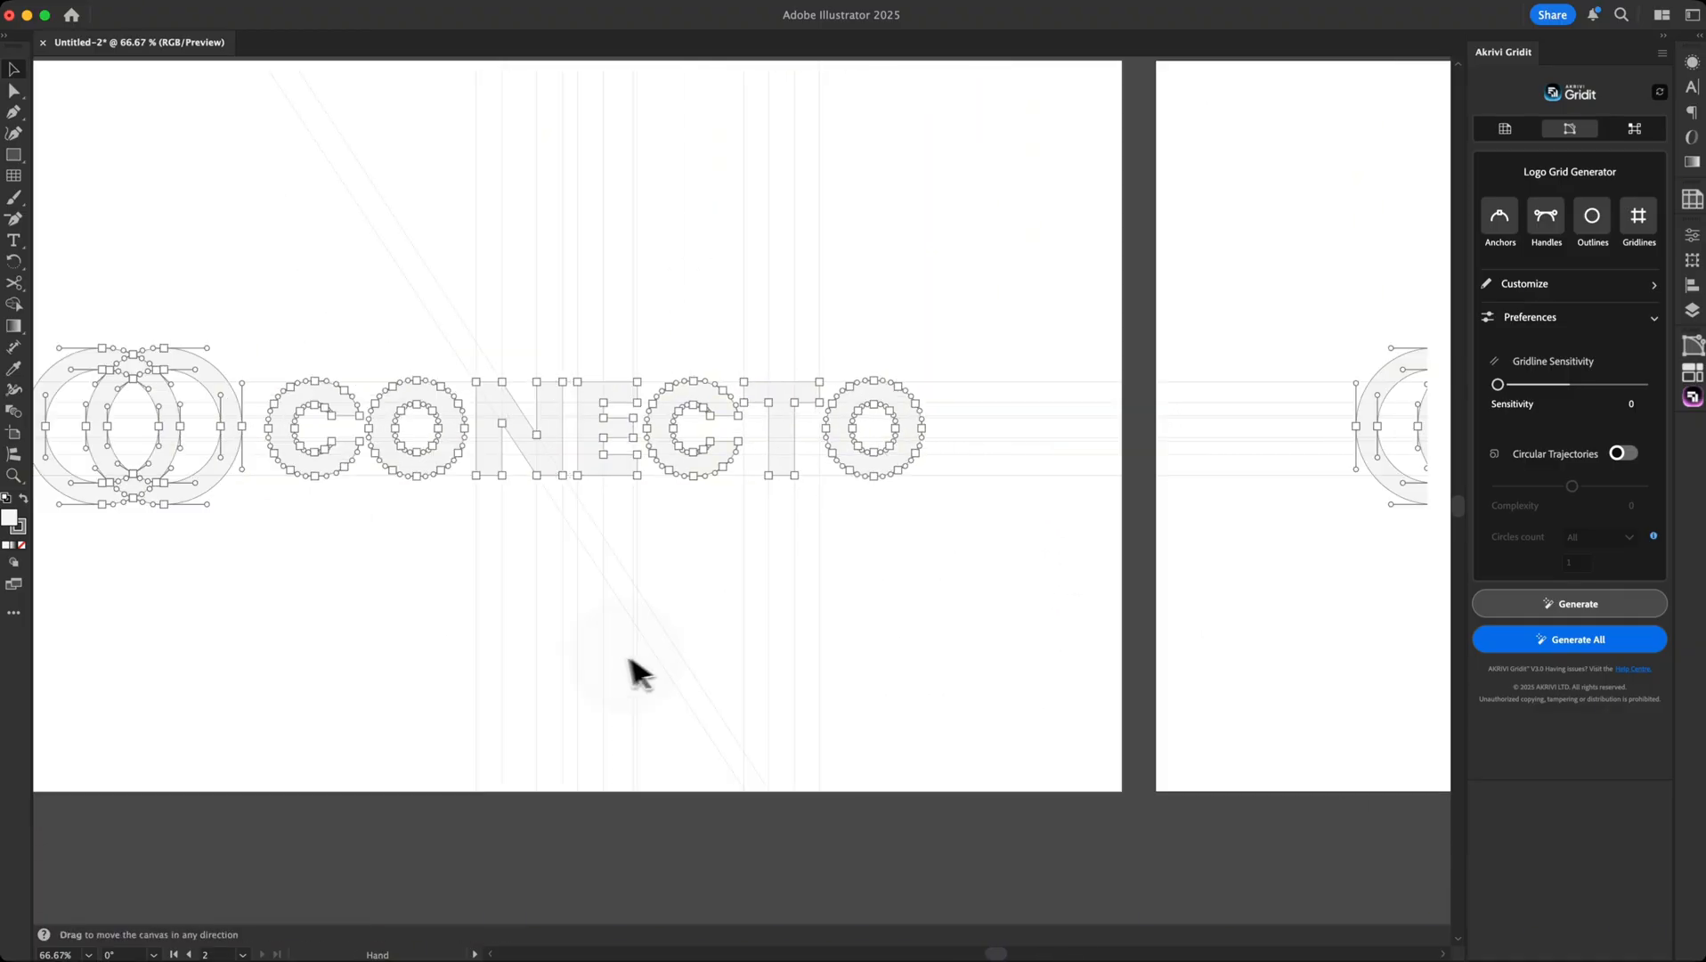
left_click_drag(1345, 657, 743, 643)
left_click_drag(1424, 623, 1180, 626)
left_click(1150, 606)
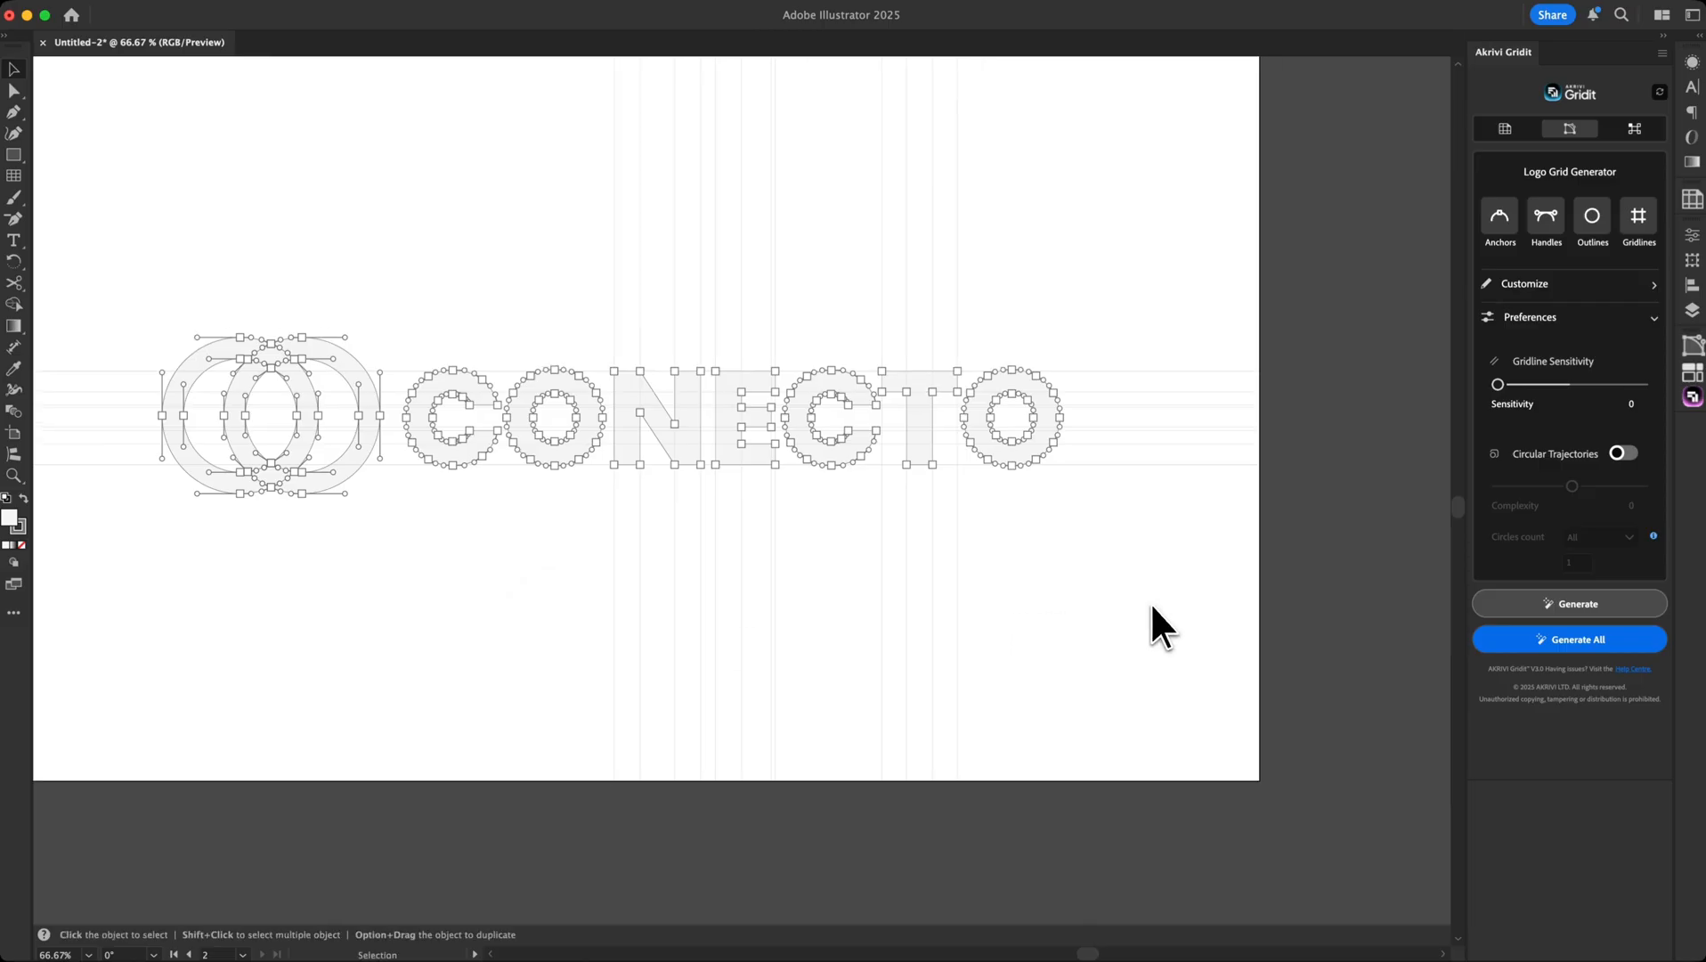
key("super+0")
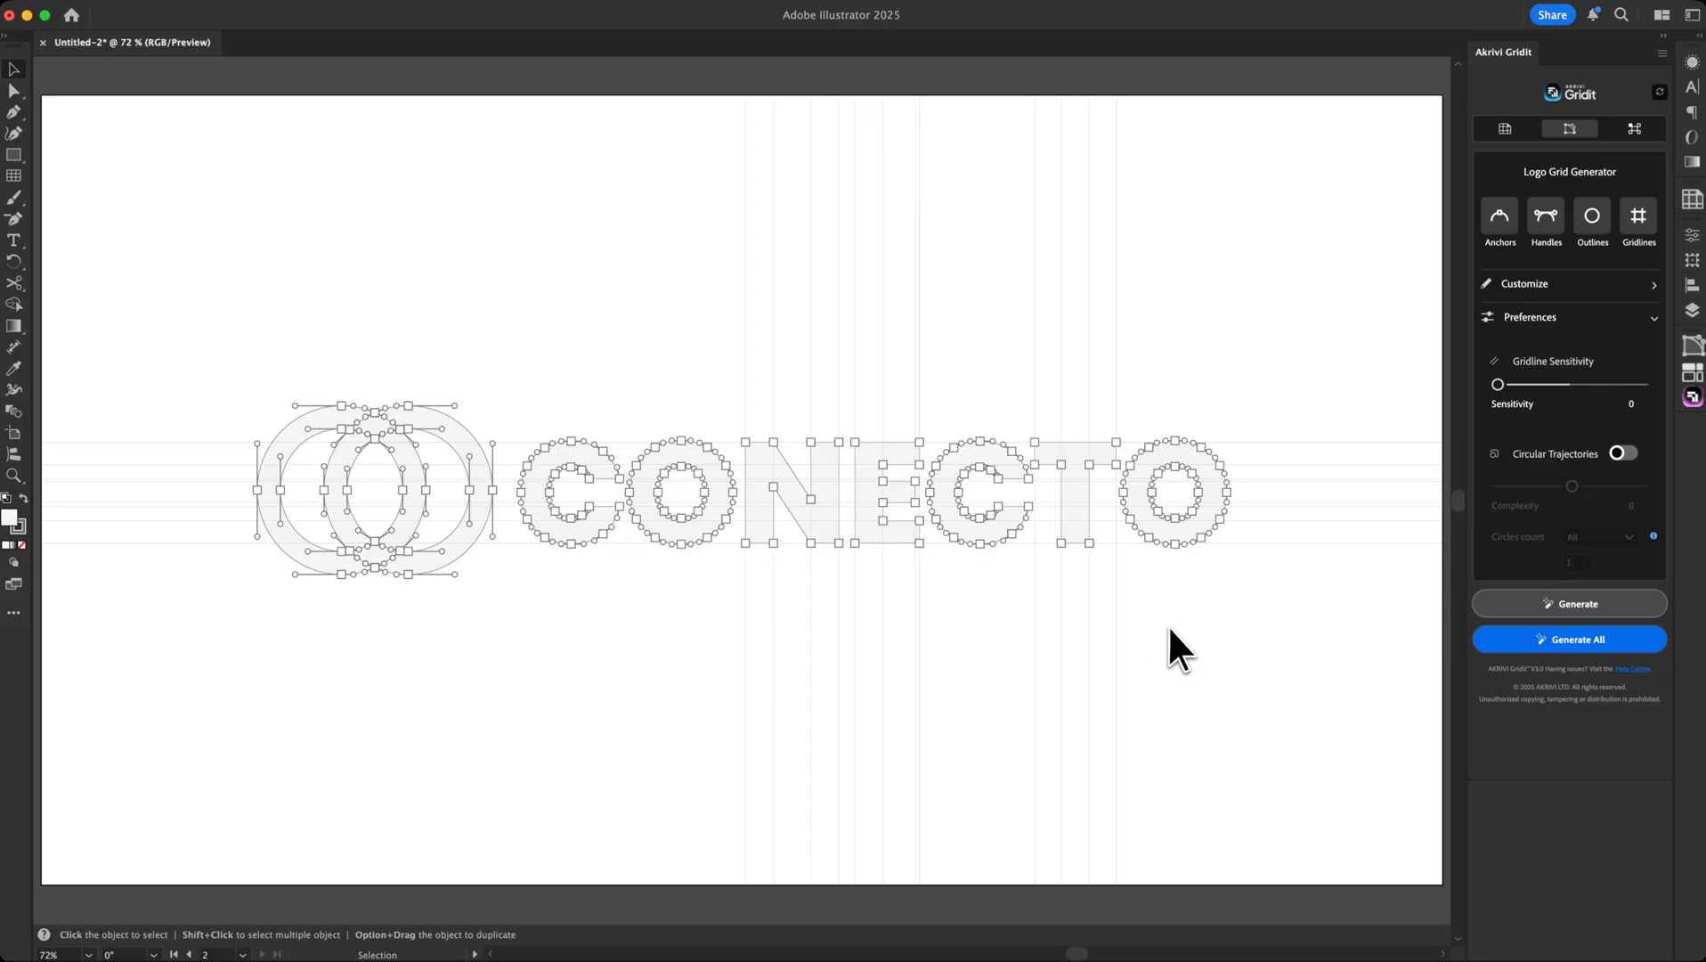
key("super+z")
Regenerate the logo's grid at Gridline Sensitivity 2 and deselect to view the denser gridlines
left_click(1576, 385)
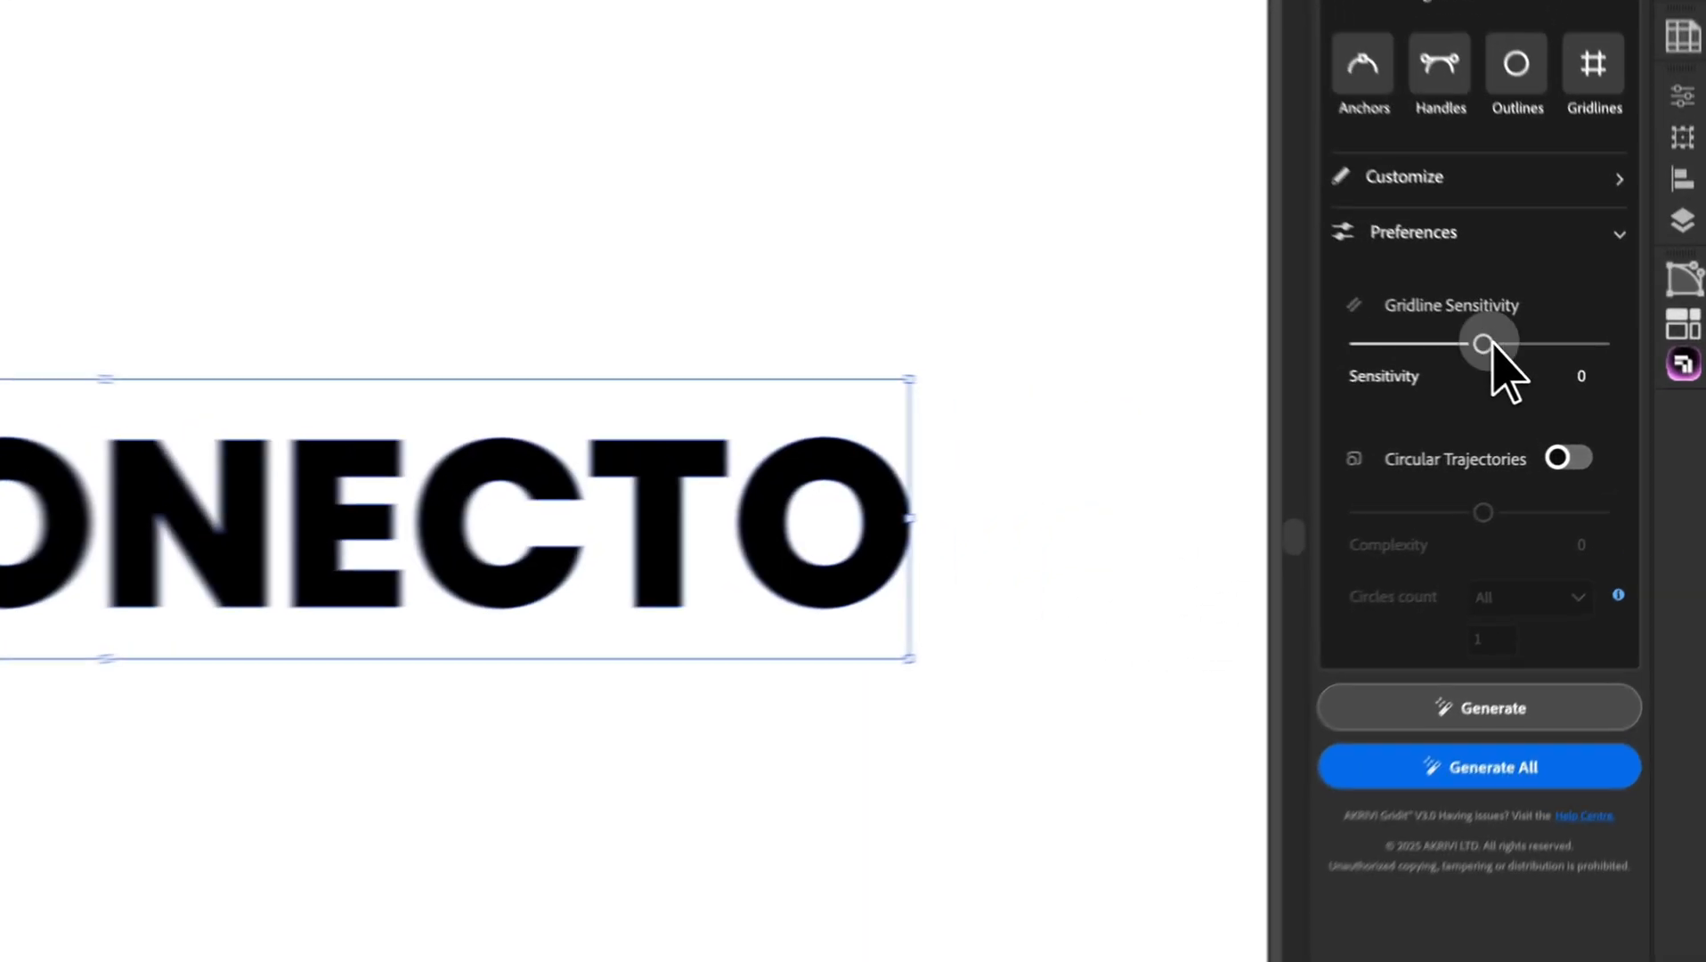
left_click_drag(1482, 343, 1610, 349)
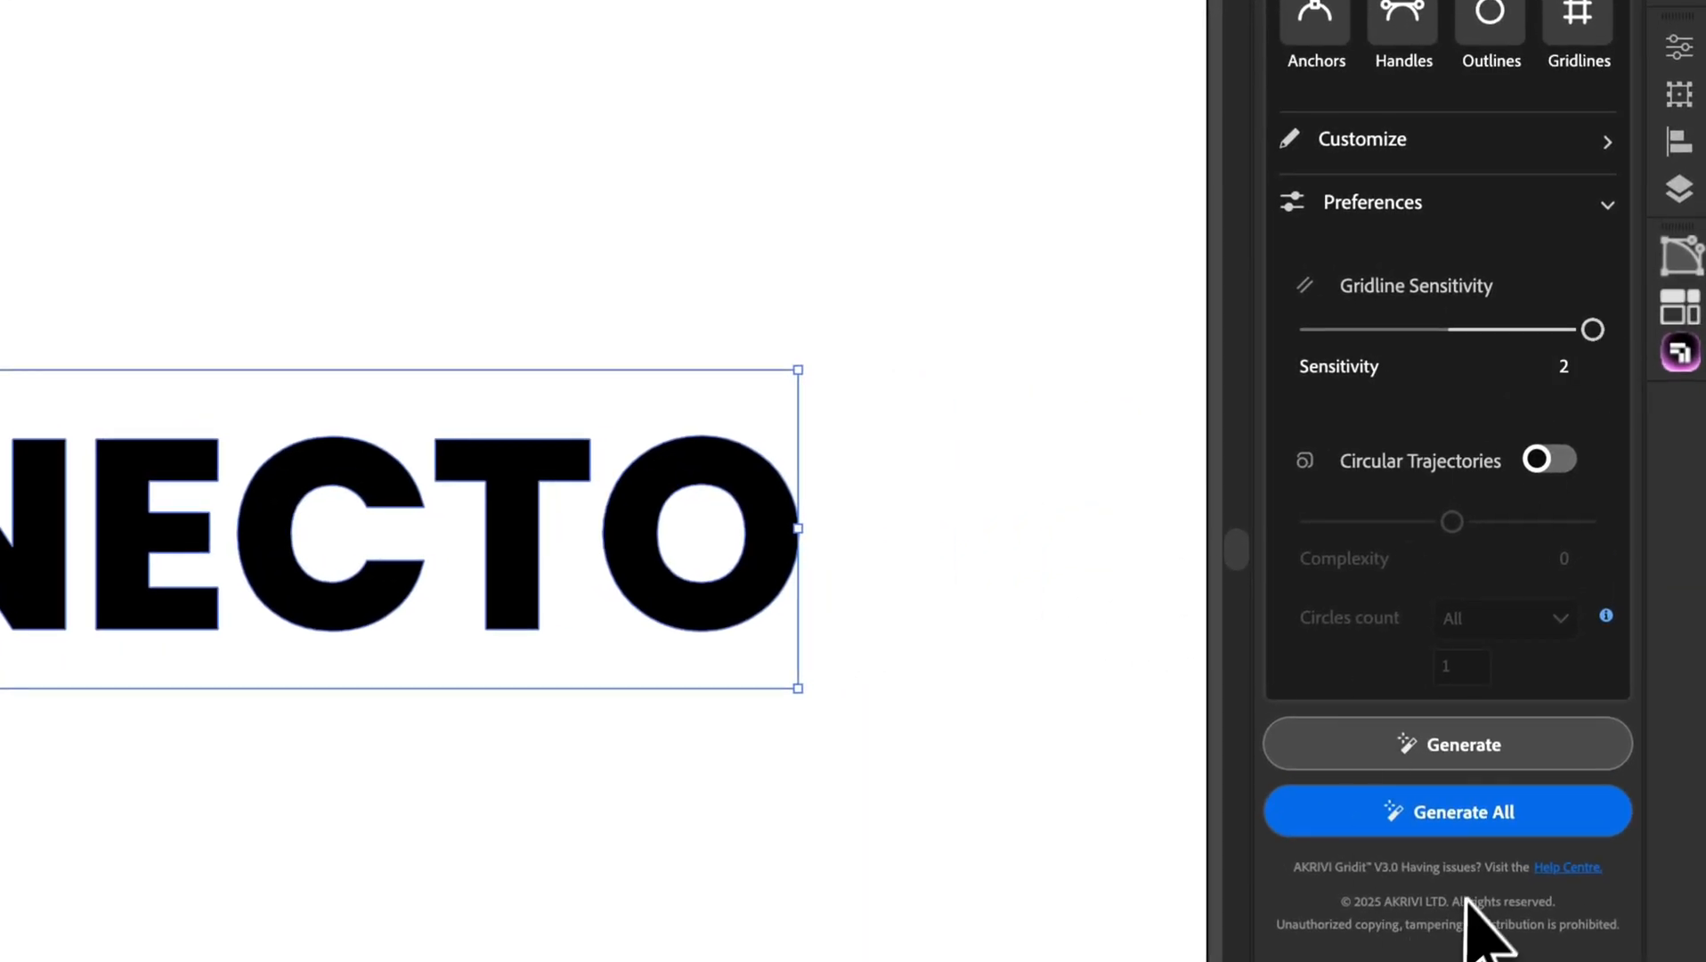
left_click(1434, 823)
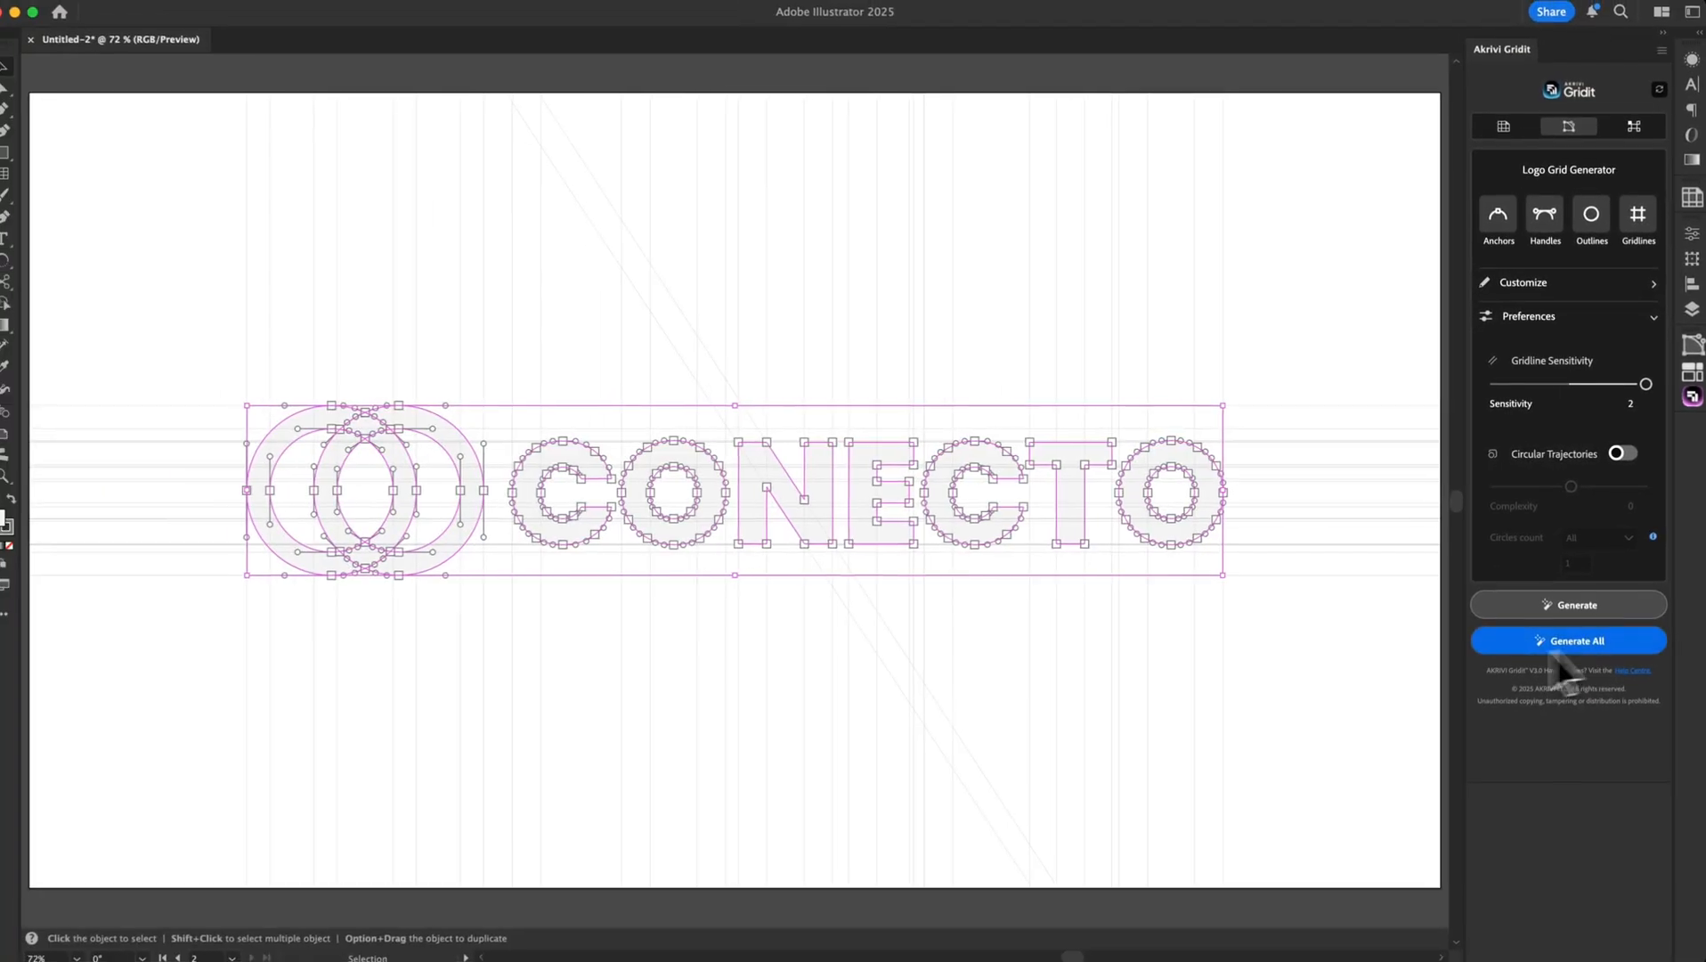
left_click(1302, 699)
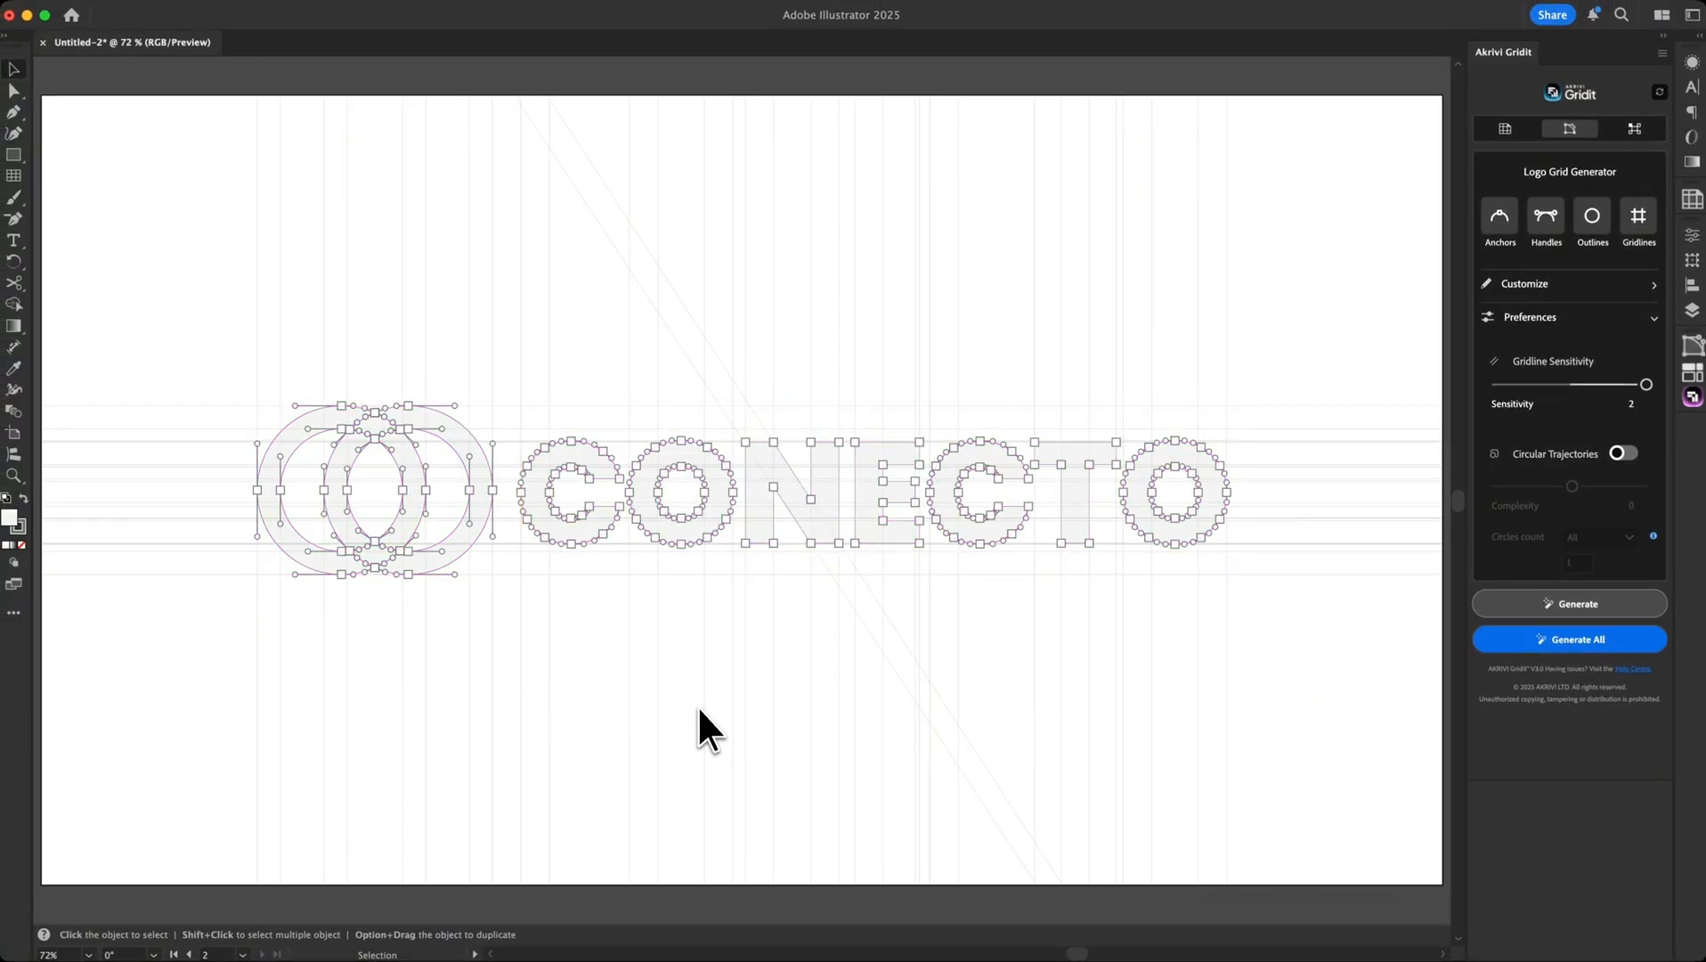
Pan across the artboards to reach the blue circle shapes
left_click_drag(118, 671, 884, 689)
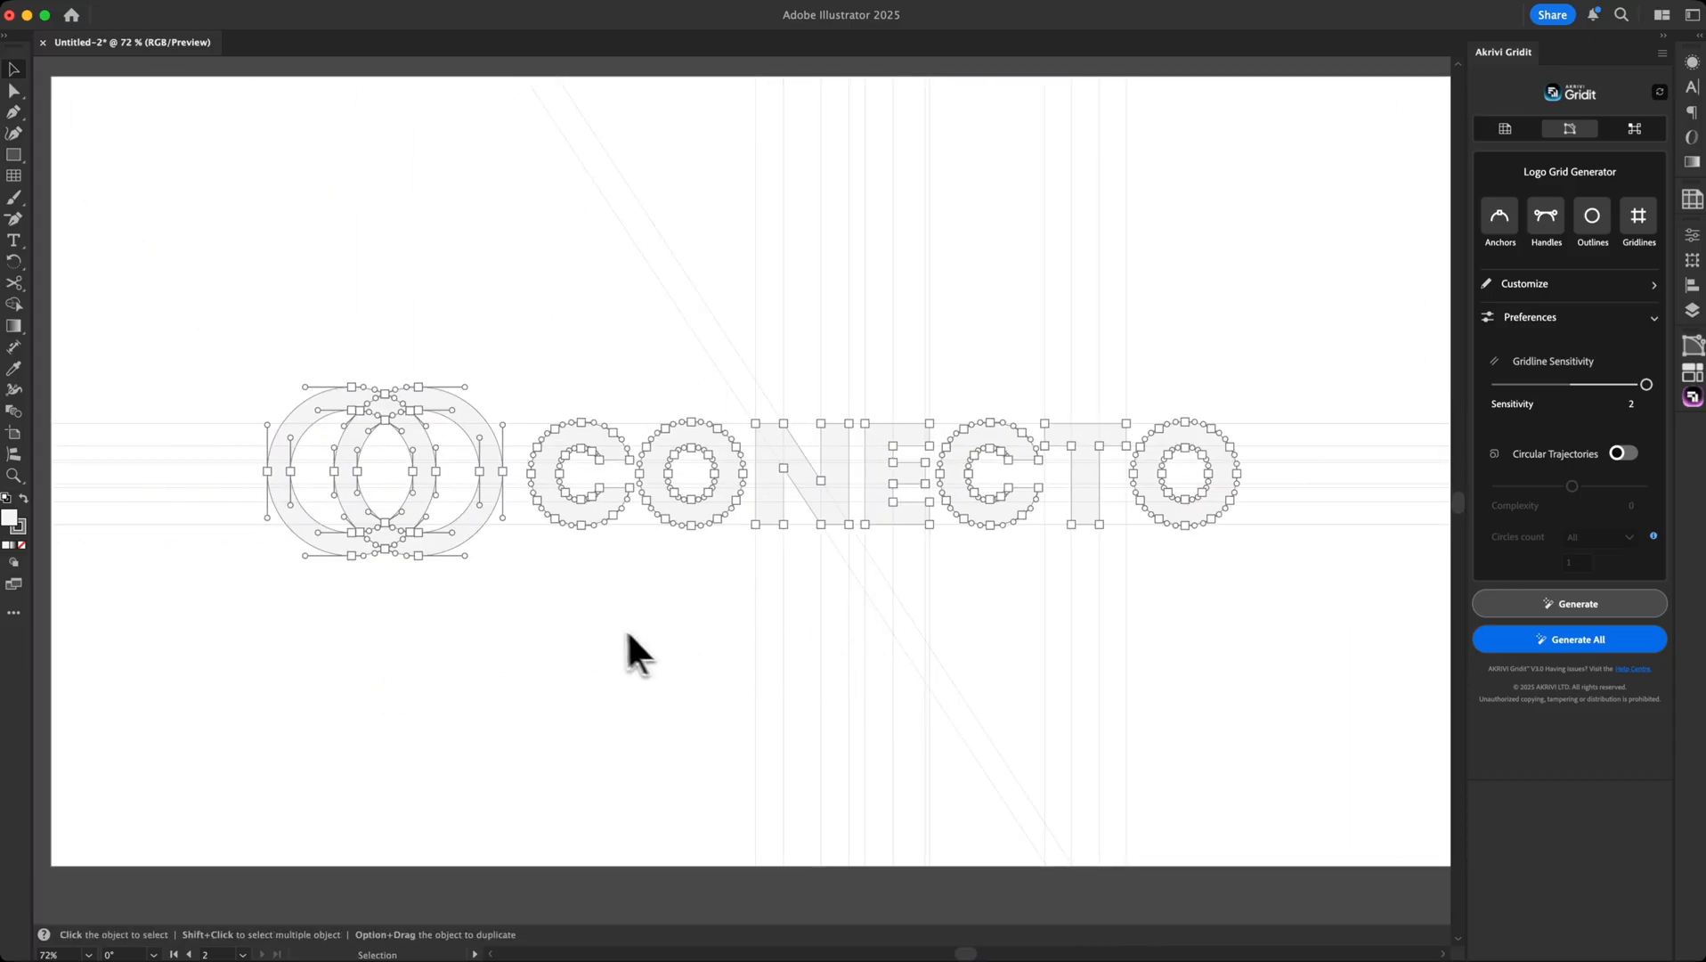
left_click_drag(1245, 674, 570, 674)
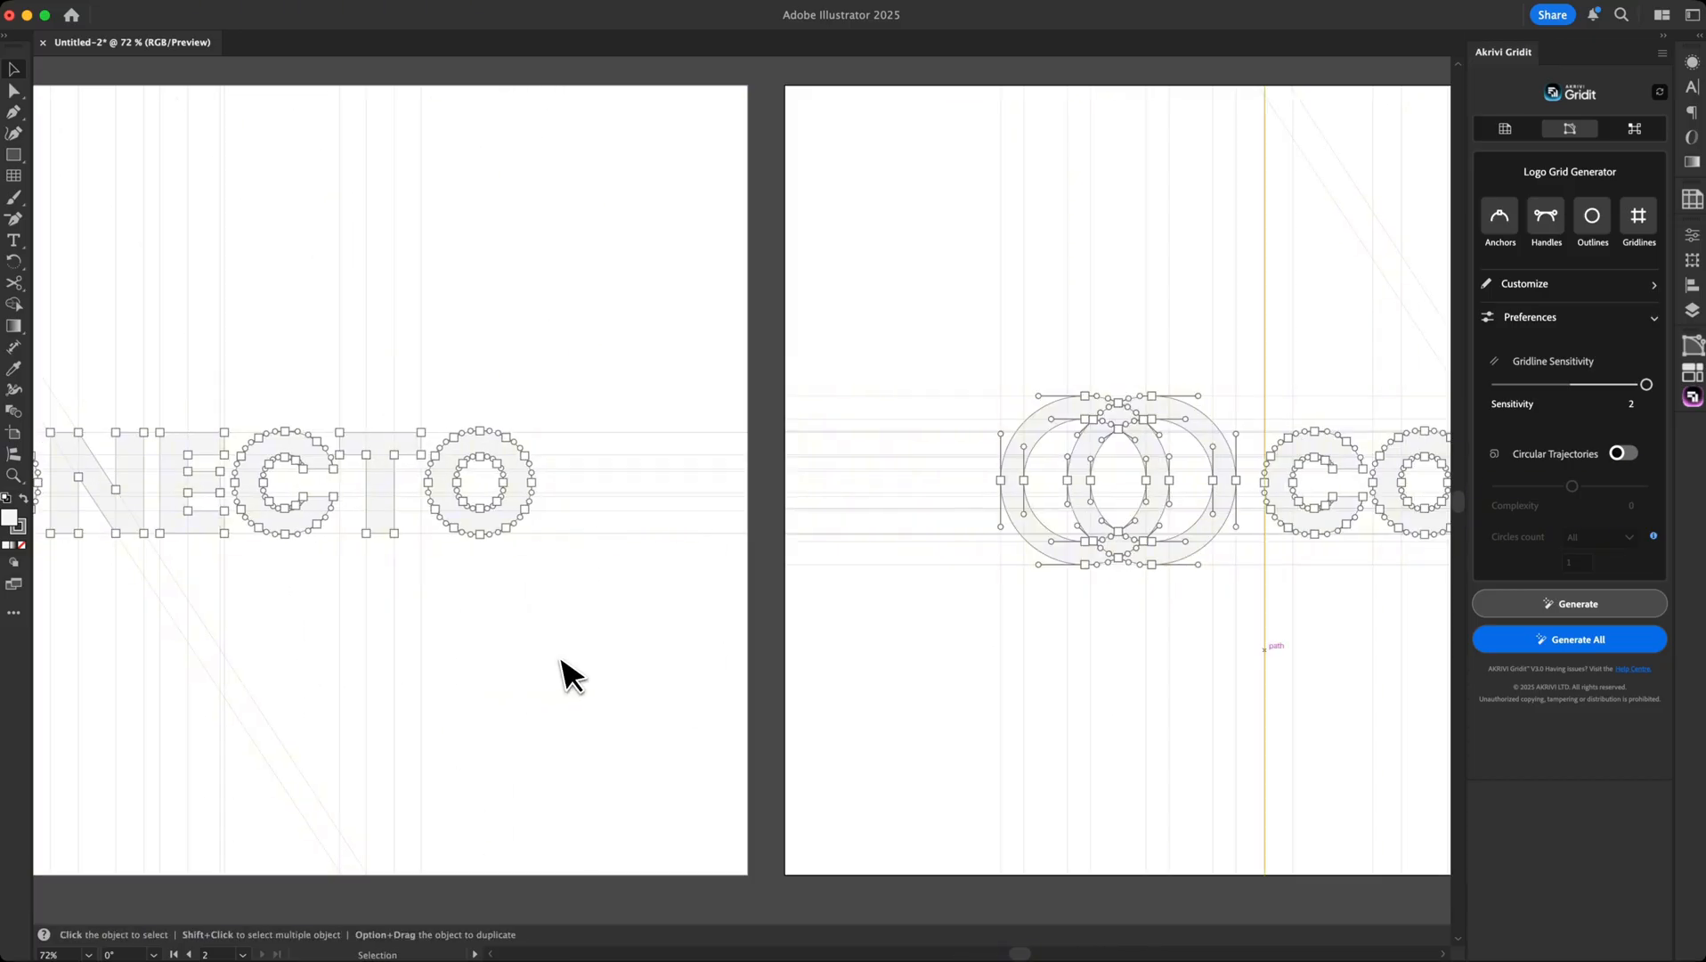
left_click_drag(1146, 712, 666, 689)
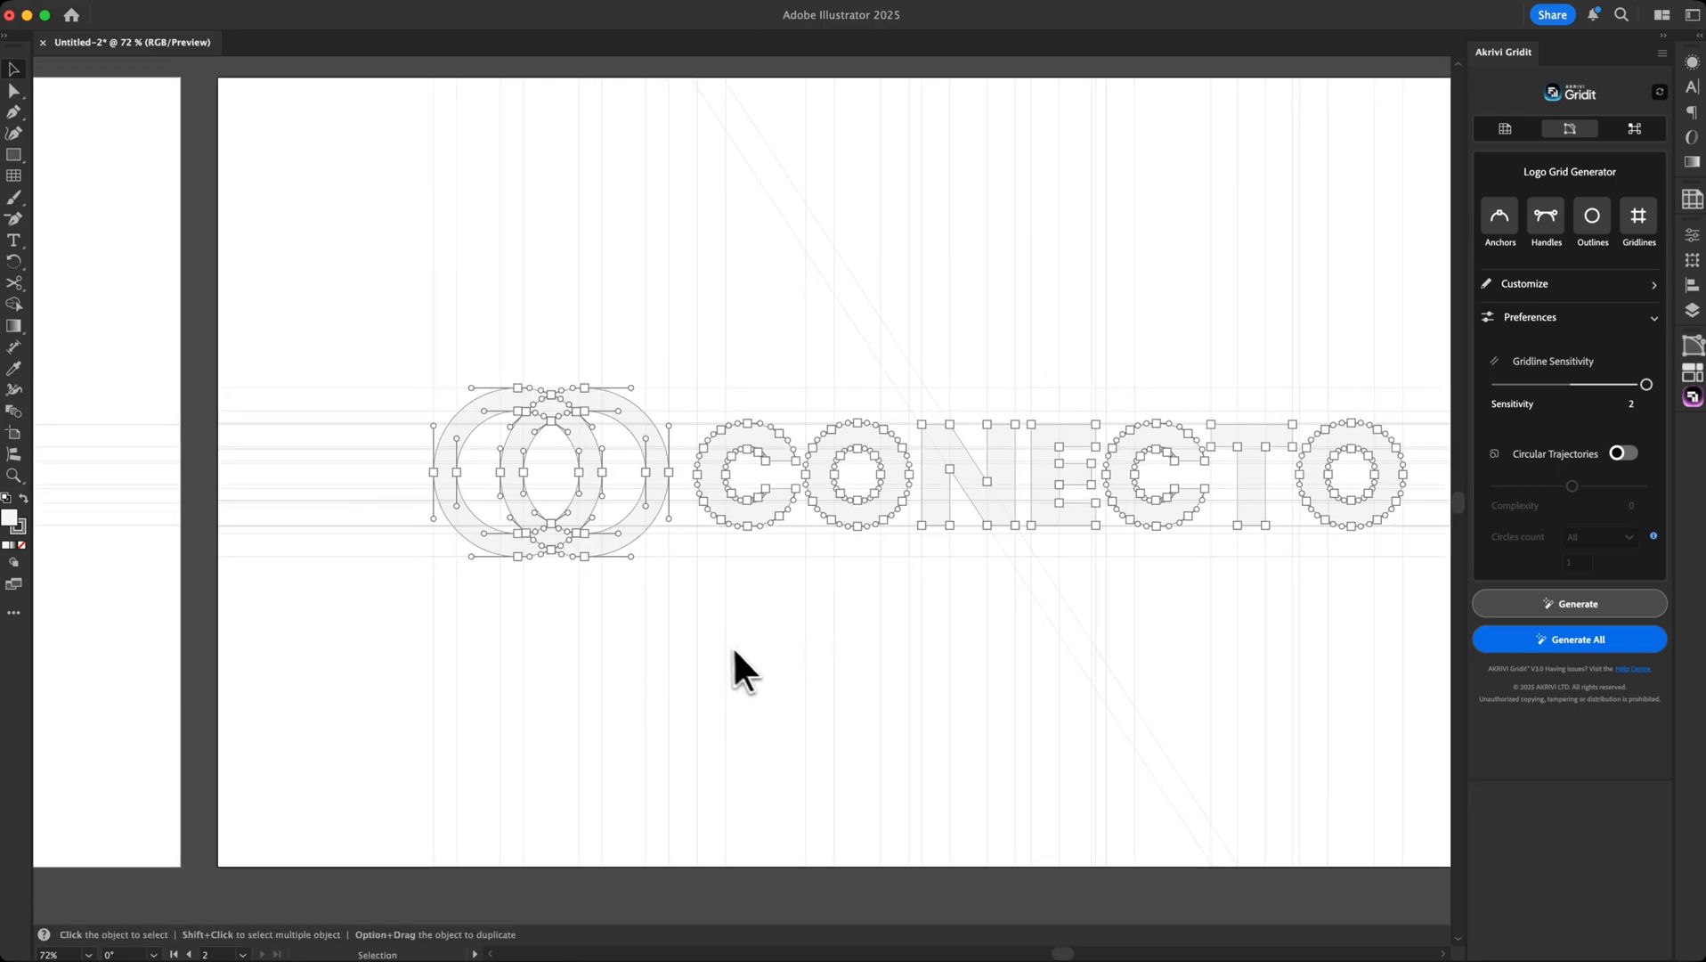
key("a")
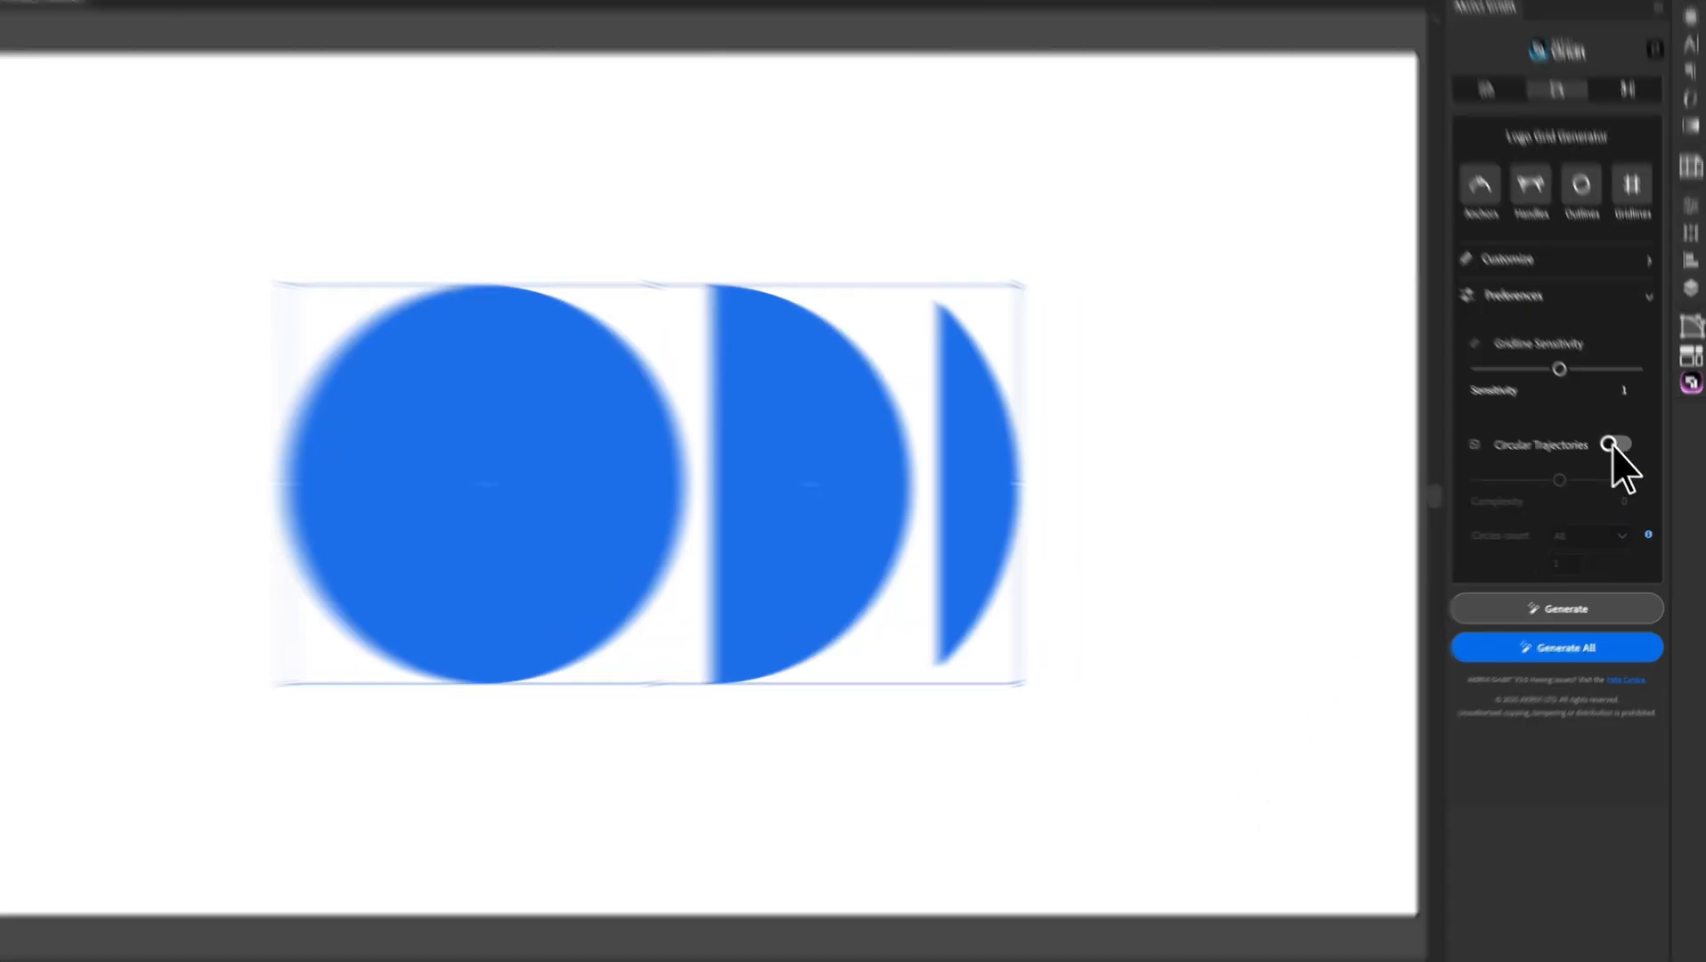
Enable Circular Trajectories, try the Complexity slider, and generate the grid for the three blue shapes
left_click(1621, 455)
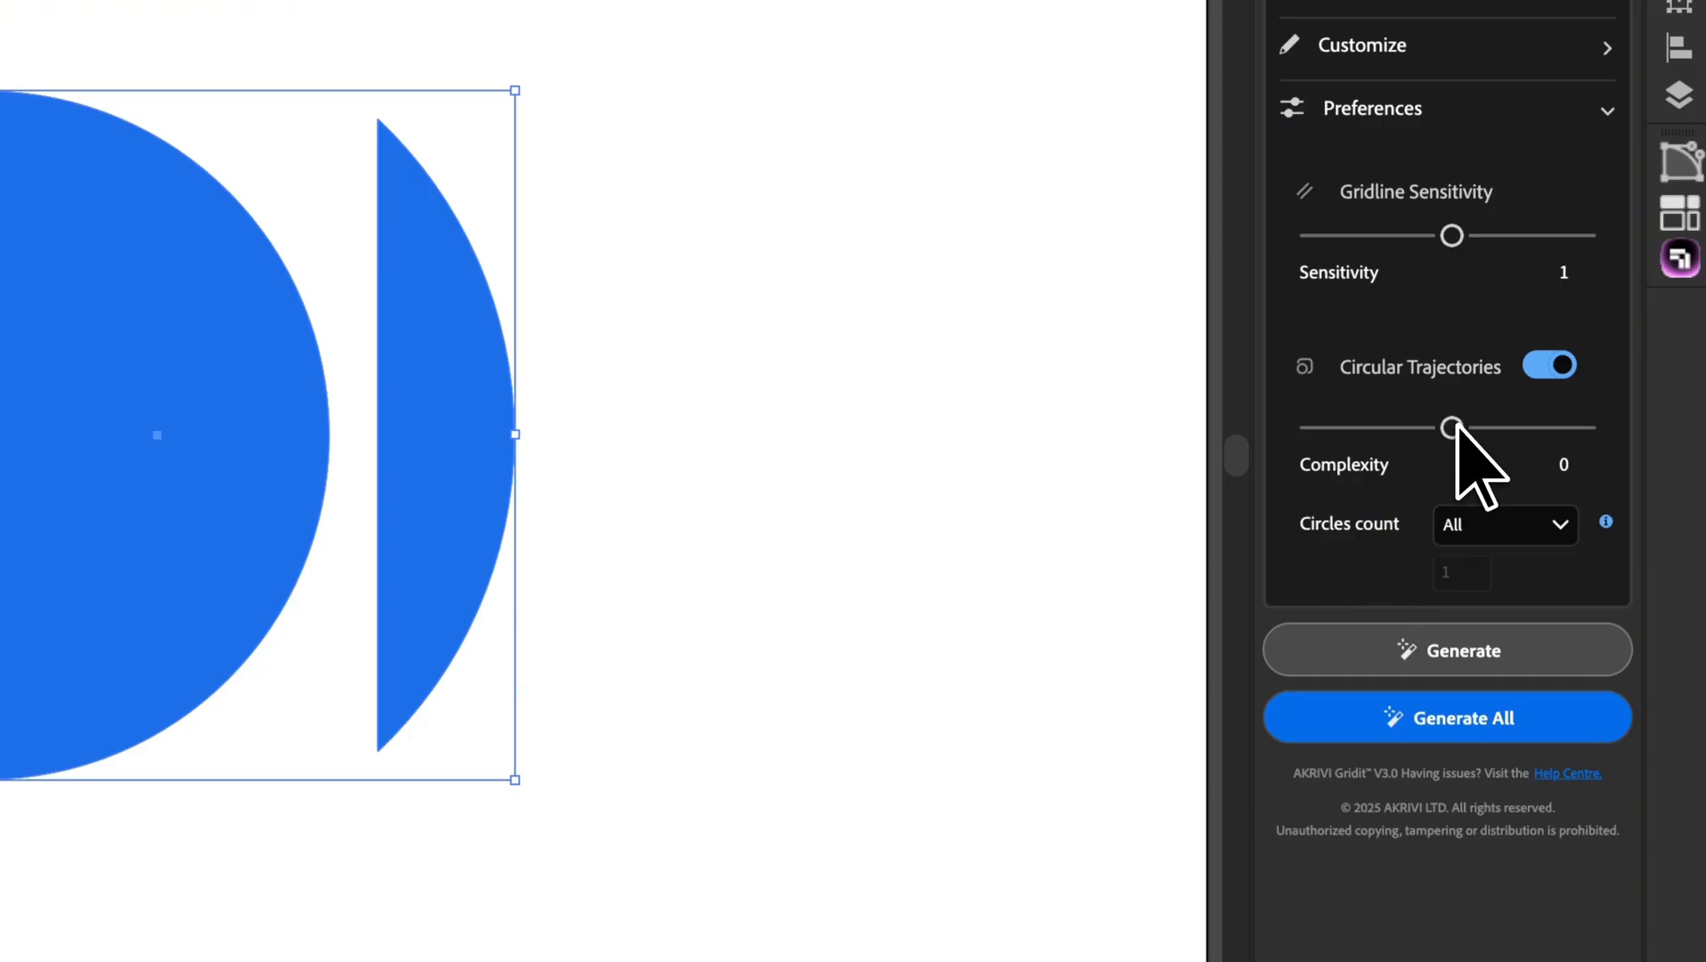
mouse_move(1457, 428)
left_mouse_down()
mouse_move(1306, 426)
mouse_move(1578, 413)
mouse_move(1311, 425)
mouse_move(1621, 430)
mouse_move(1459, 434)
left_mouse_up()
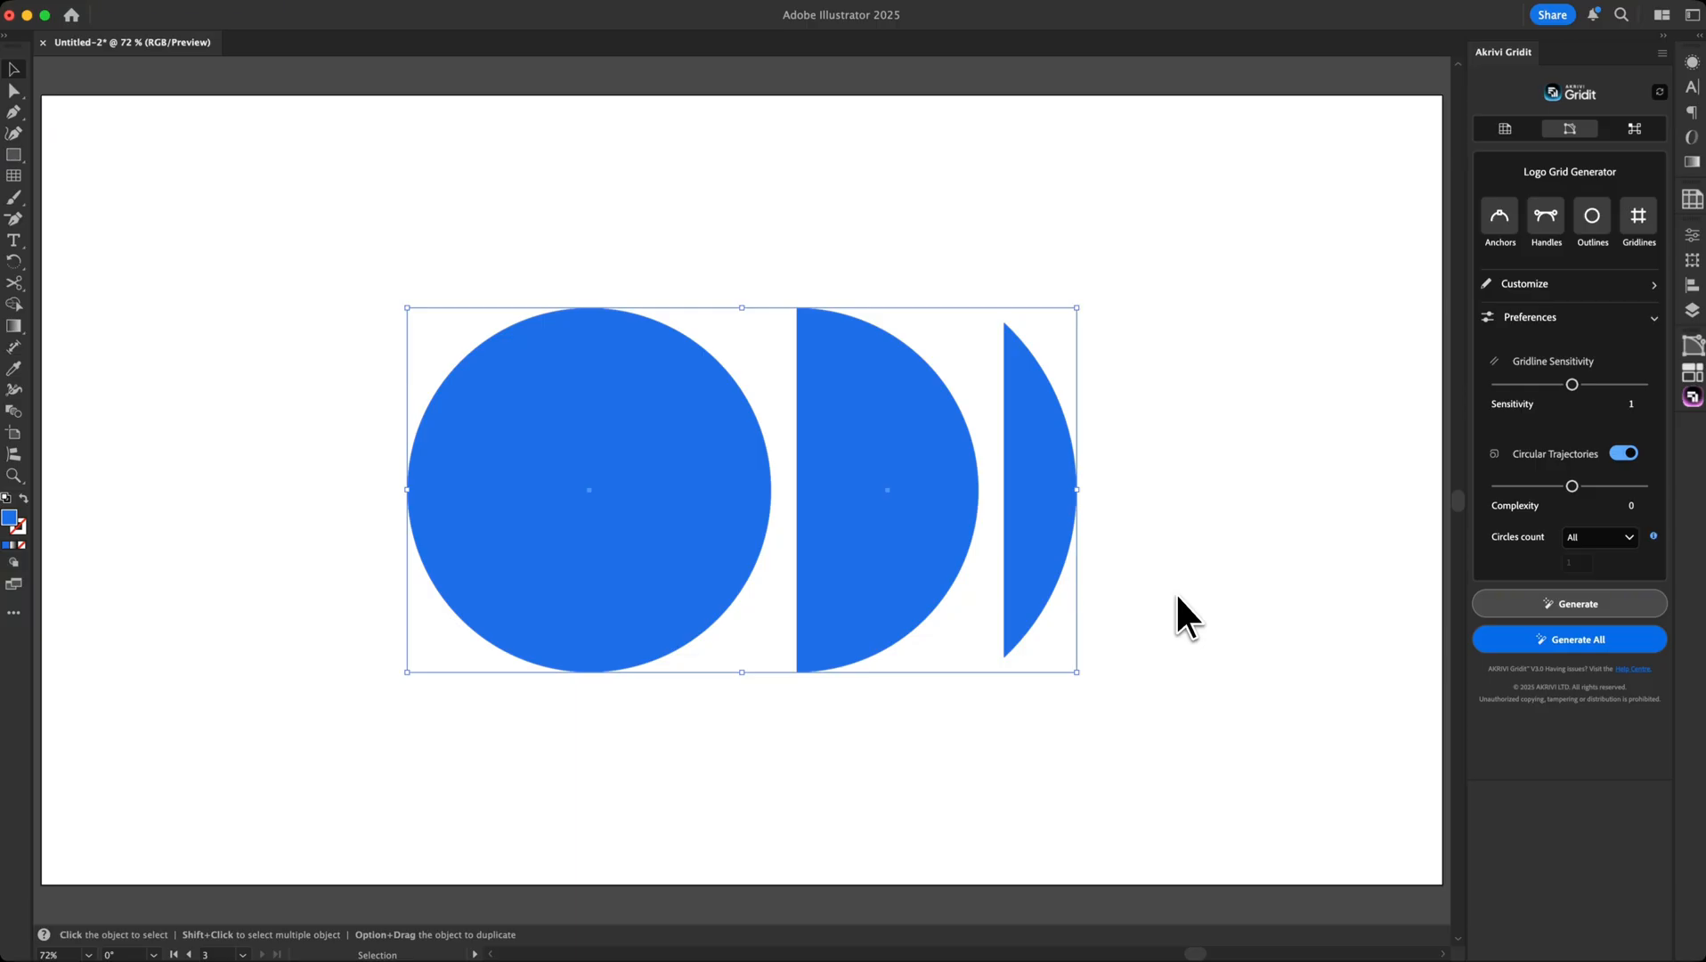
left_click(1565, 608)
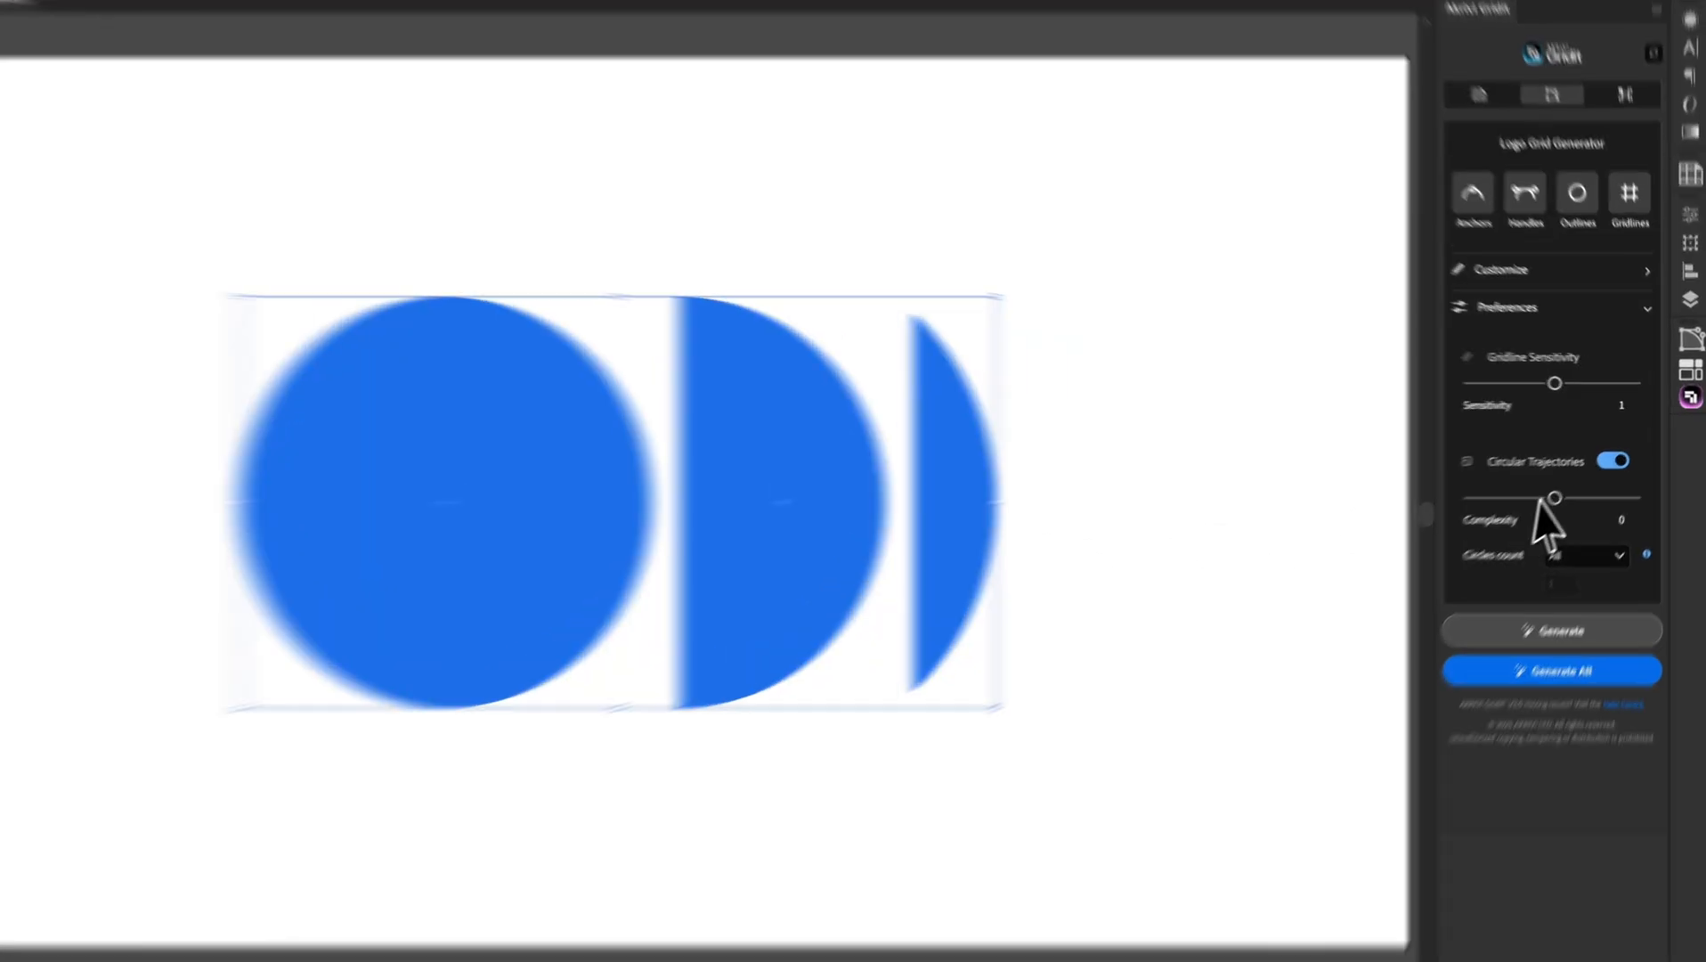
Set trajectory Complexity to 15 and regenerate the blue shapes' grid
mouse_move(1552, 499)
left_mouse_down()
mouse_move(1639, 499)
mouse_move(1467, 497)
mouse_move(1563, 496)
left_mouse_up()
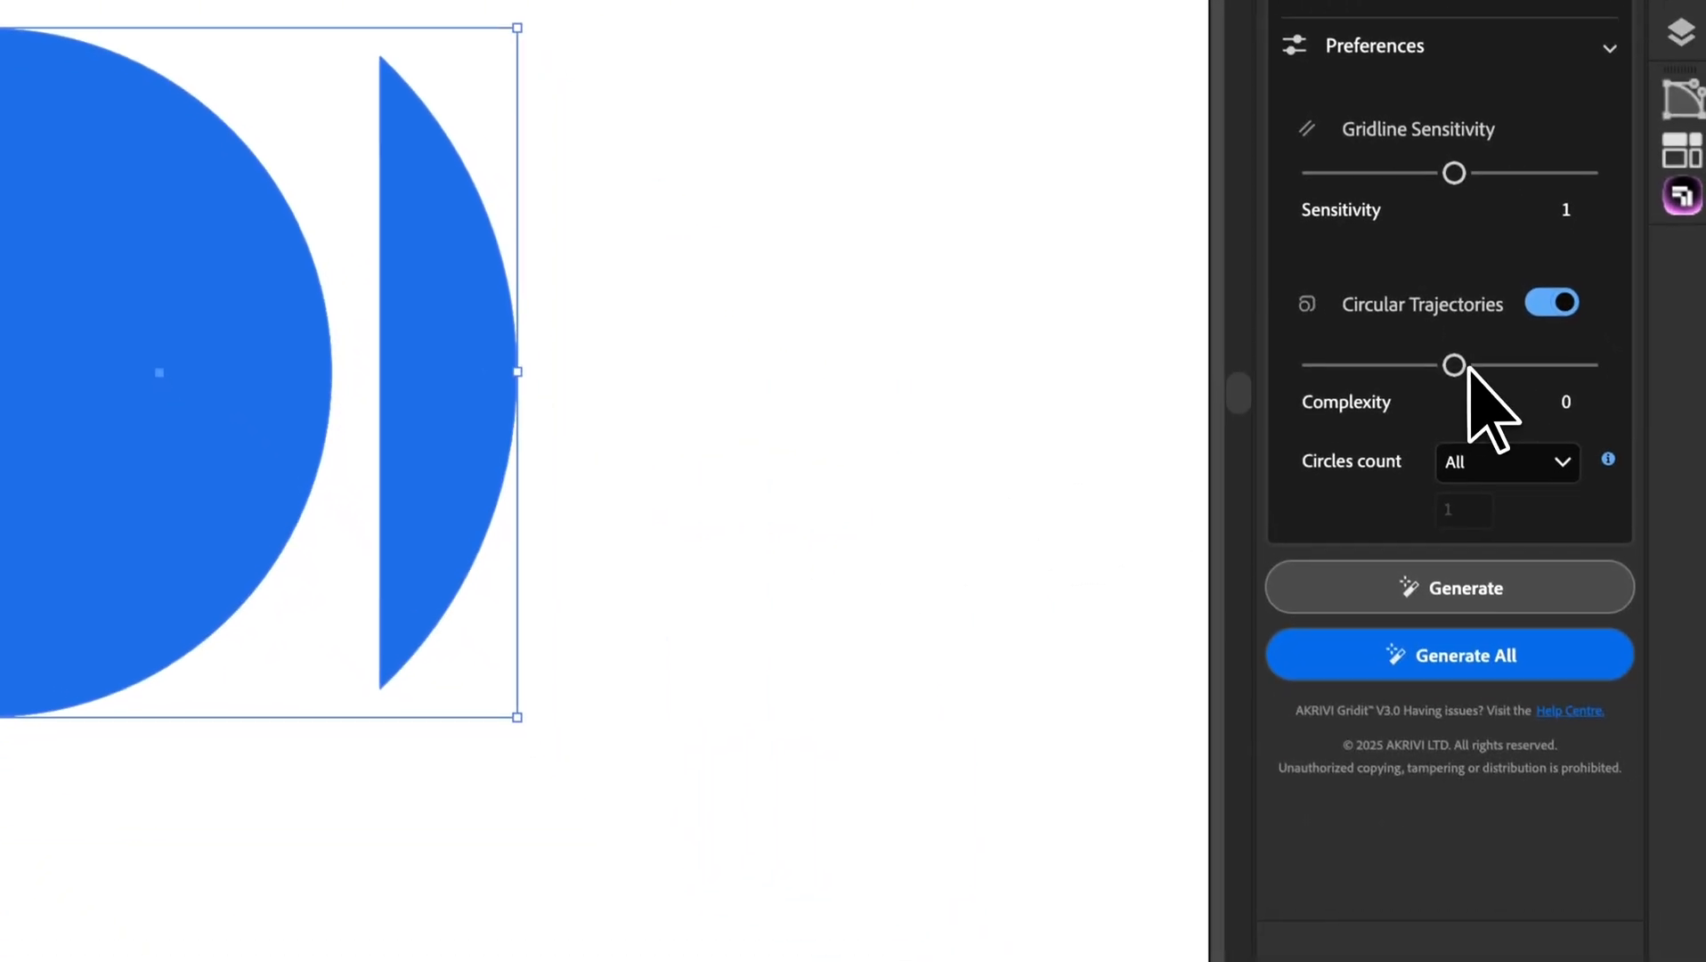
left_click_drag(1467, 367, 1523, 363)
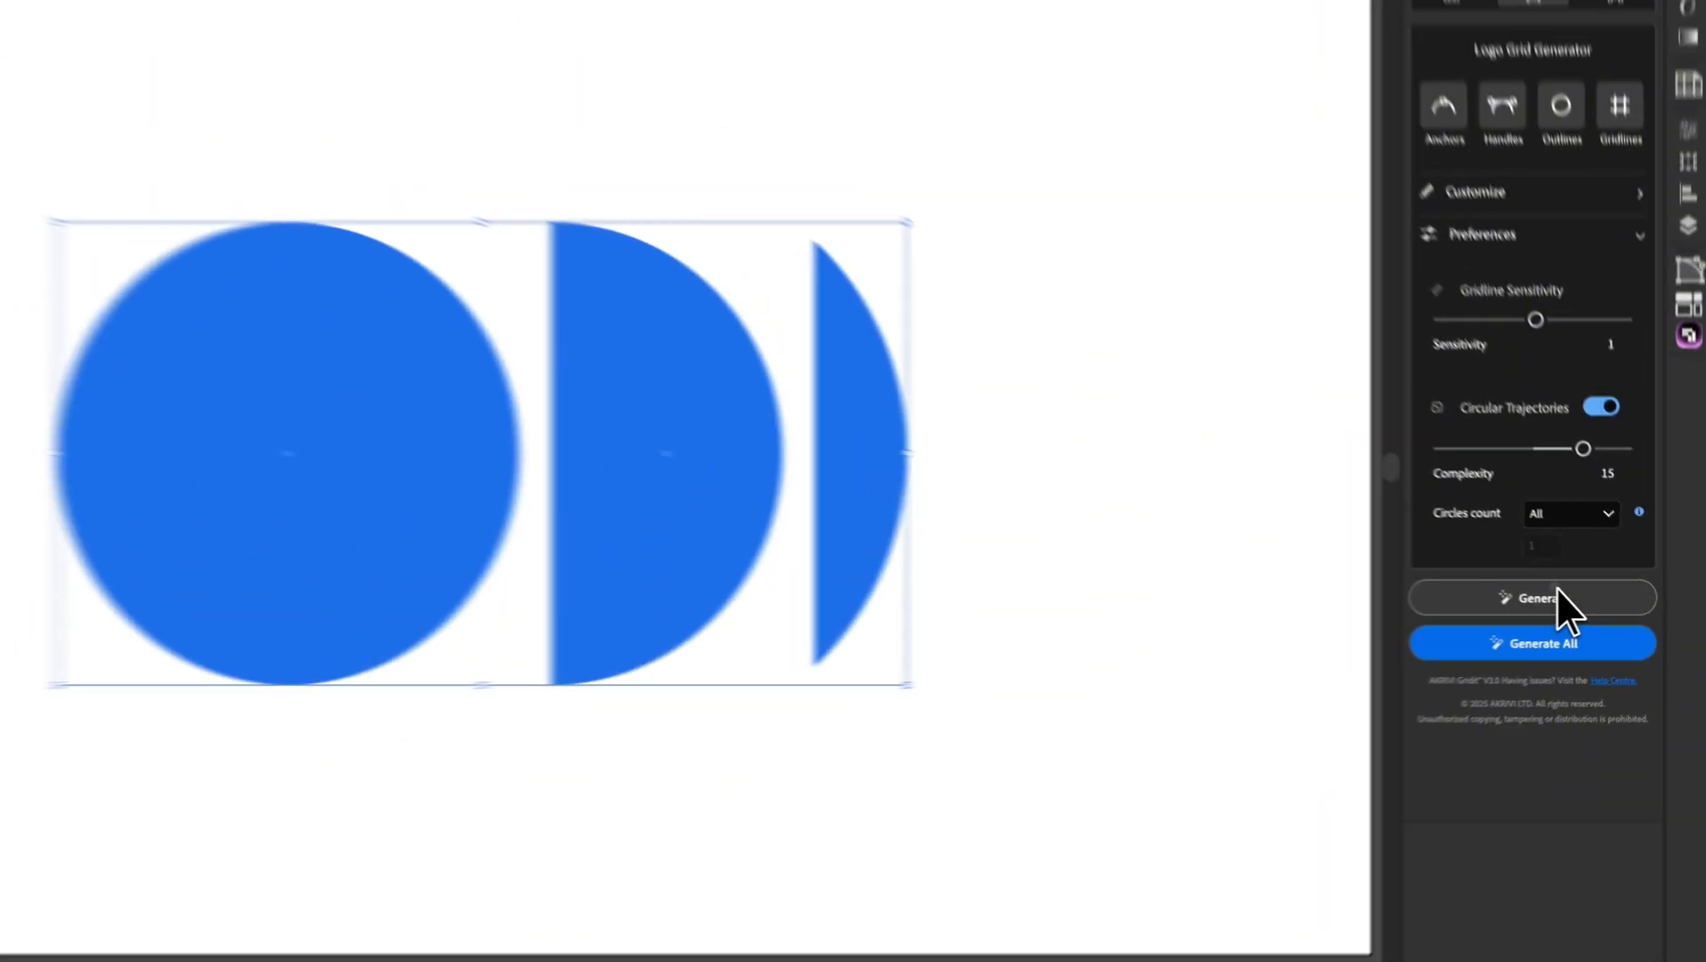
left_click(1557, 595)
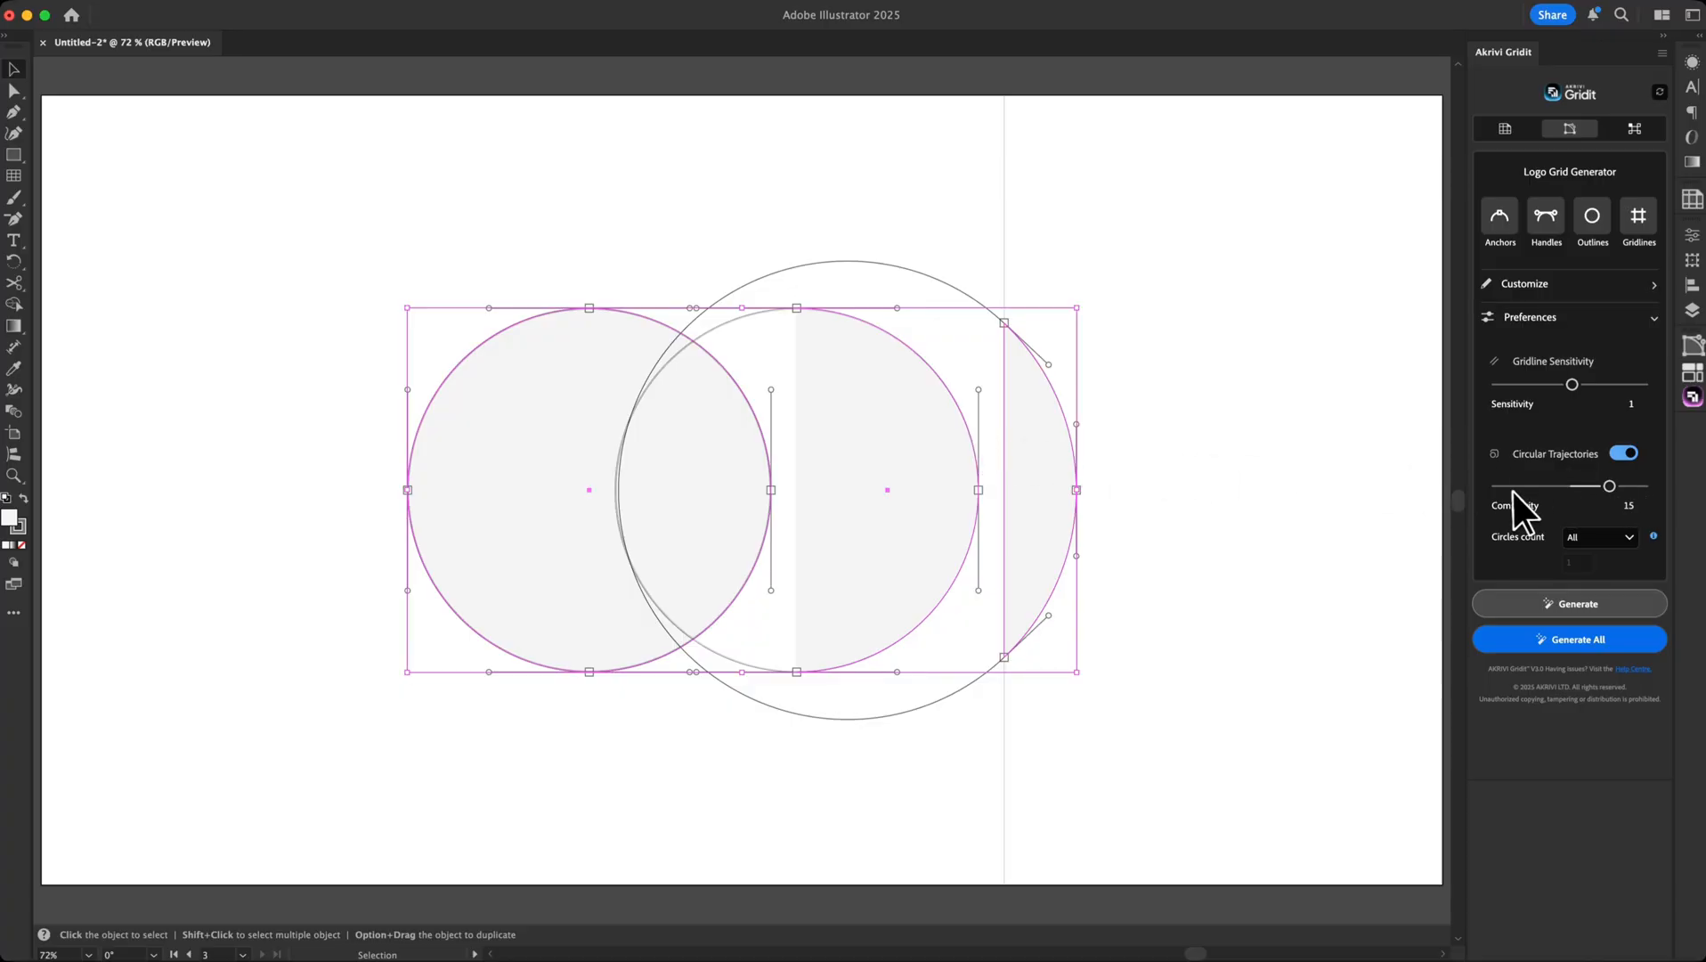
Undo the grid, keep Circles count at All, and regenerate at Complexity -15
key("super+z")
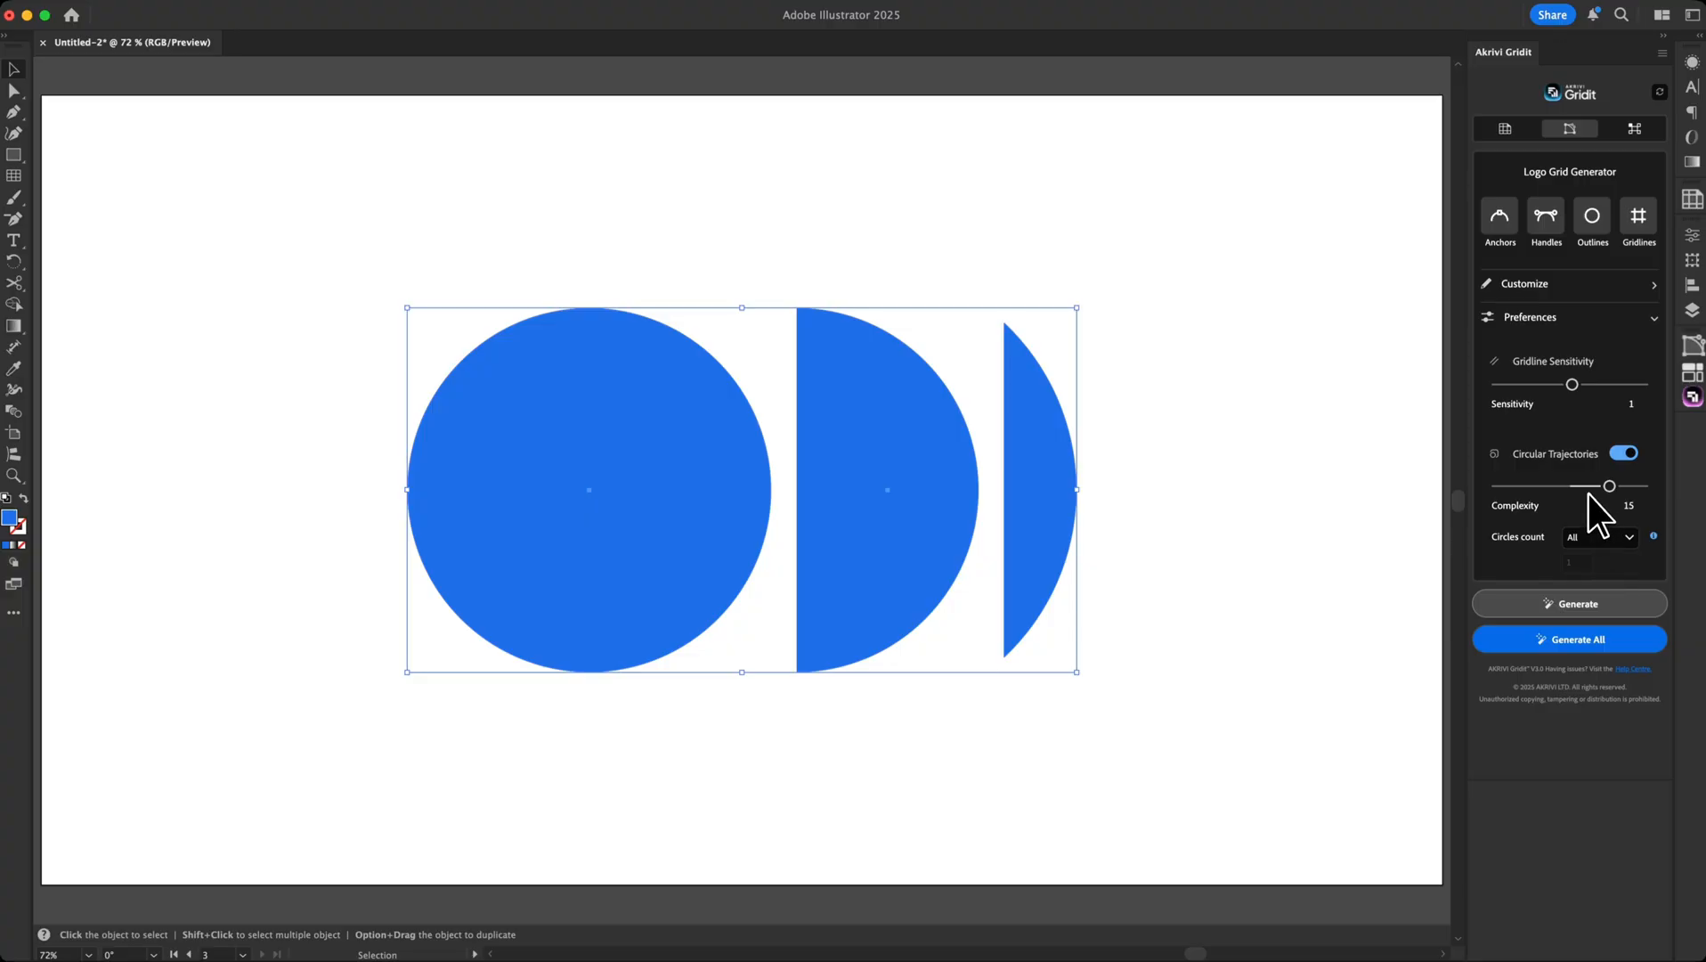
left_click(1597, 536)
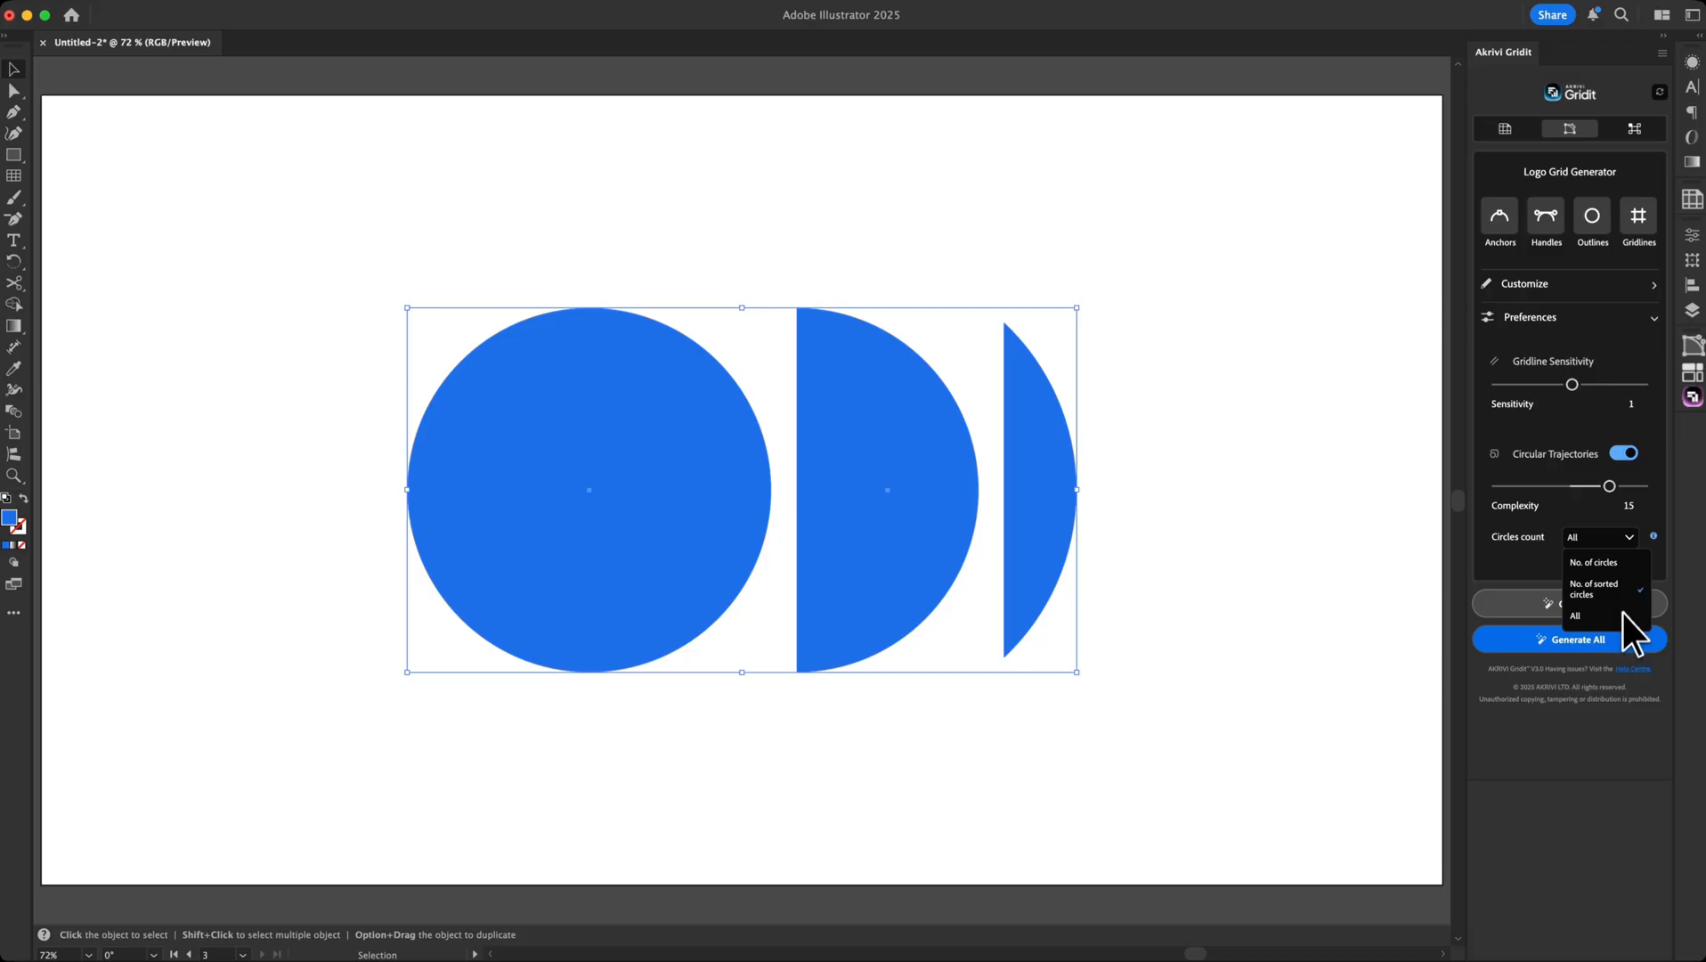
left_click(1656, 552)
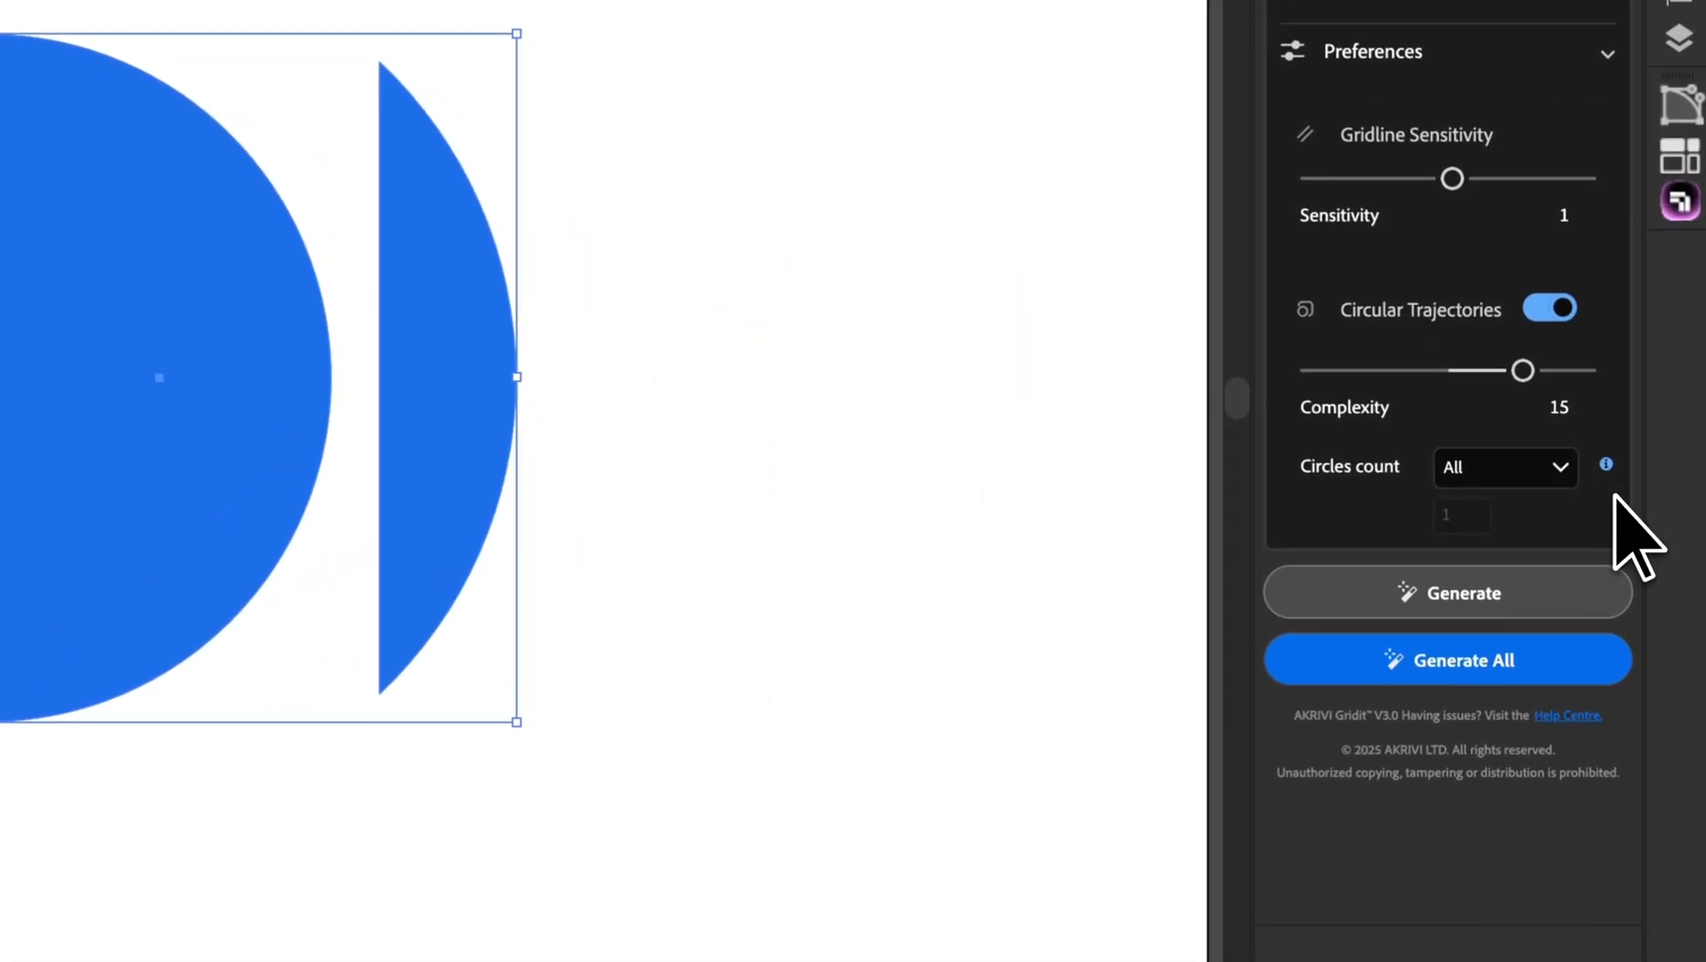
left_click(1478, 472)
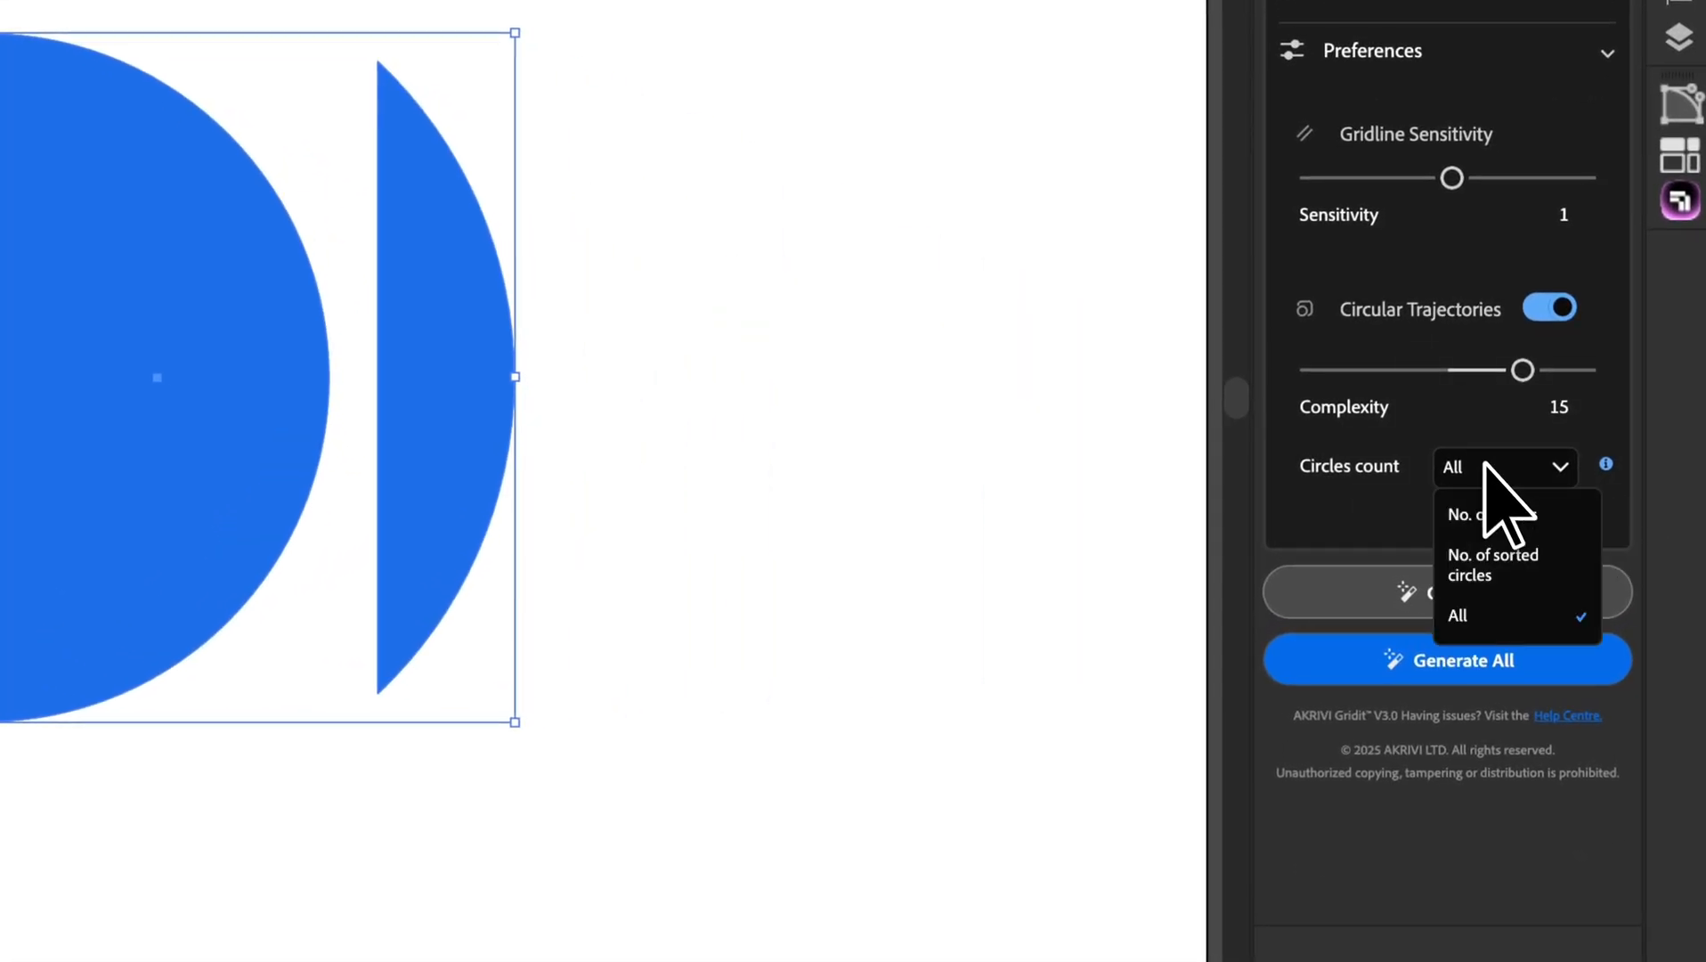
left_click(1516, 609)
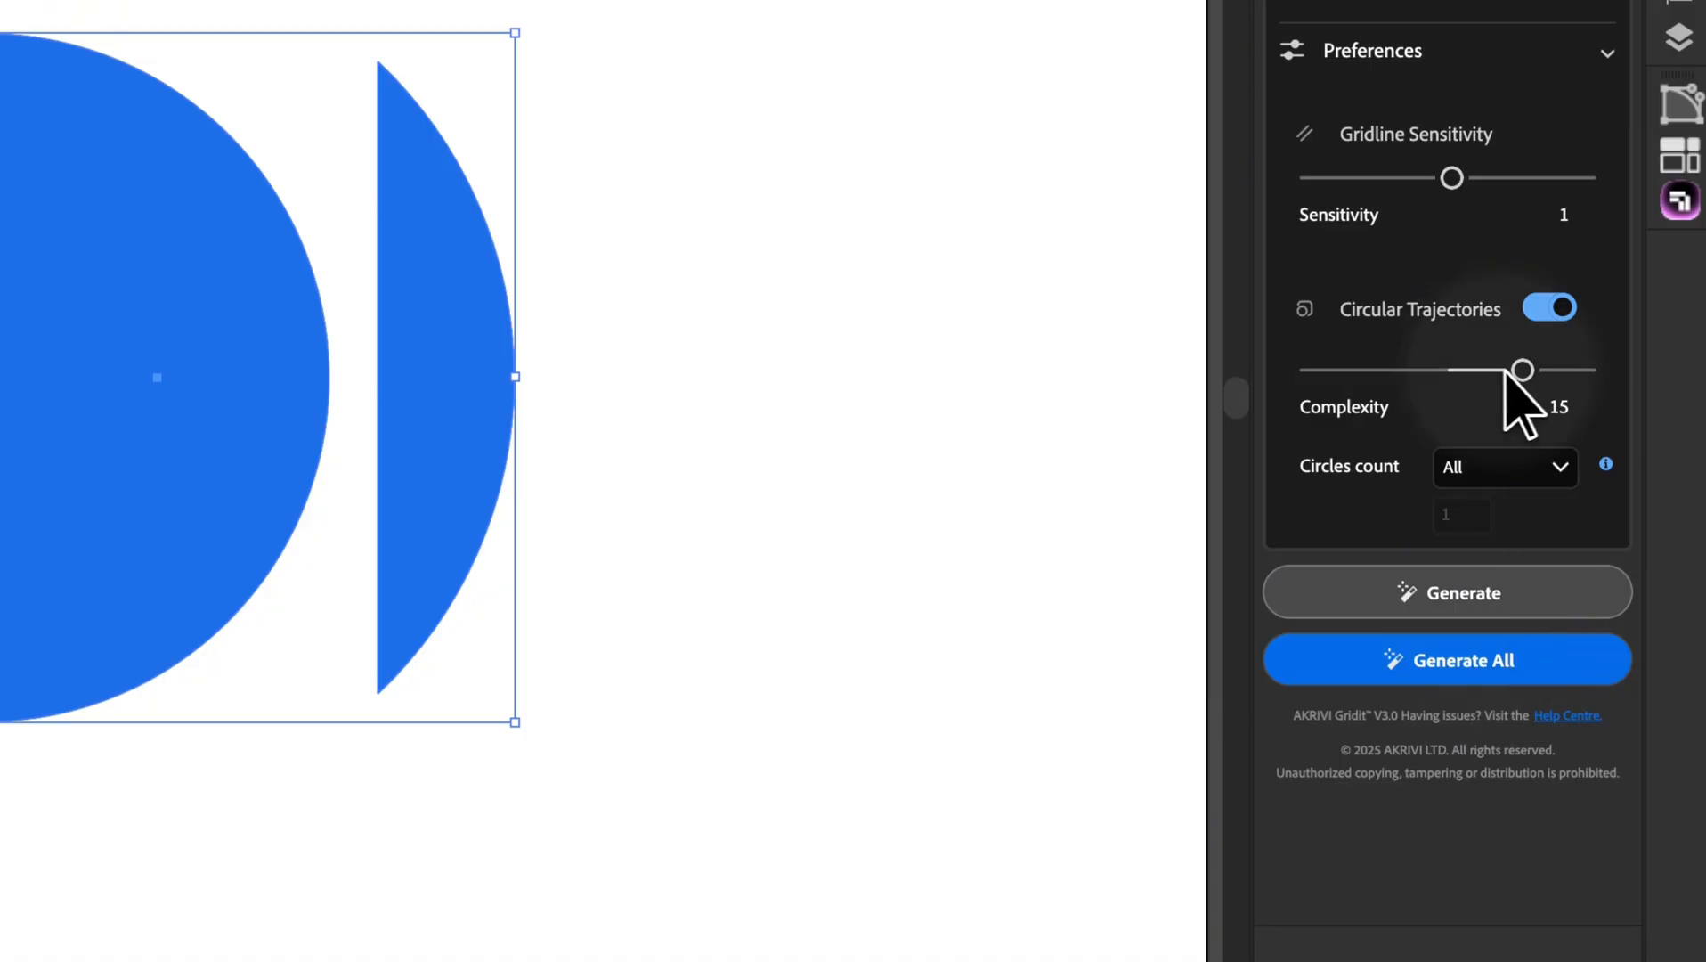
left_click_drag(1520, 370, 1389, 374)
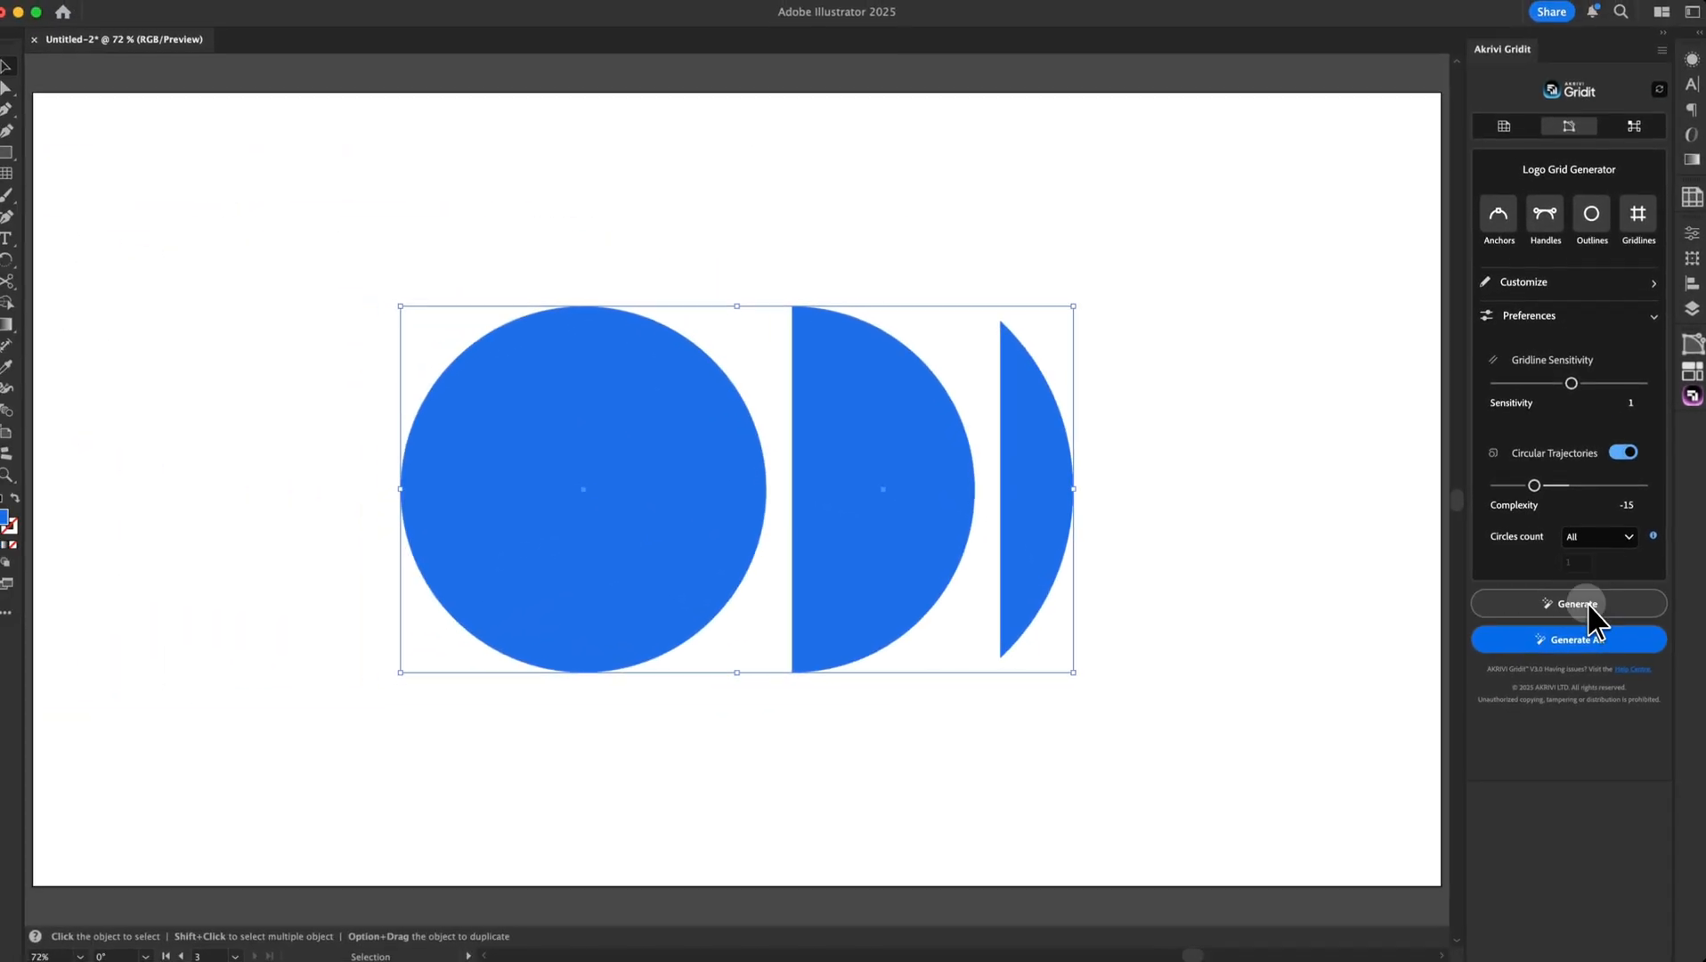
left_click(1482, 593)
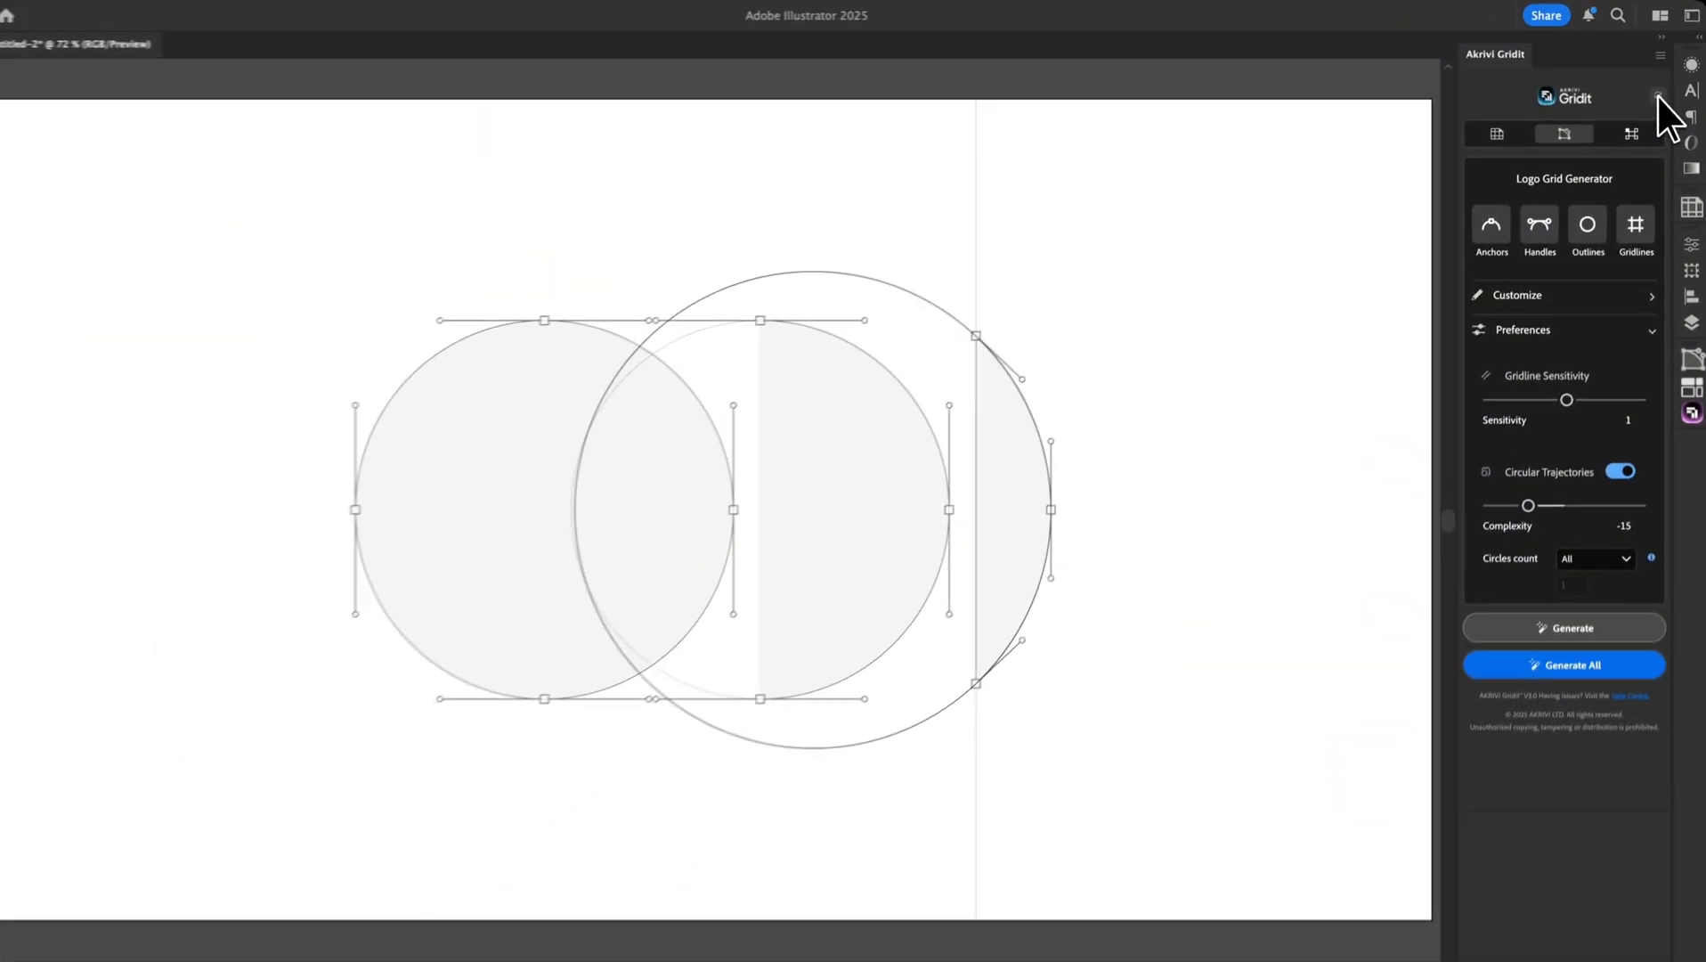
Reset Gridit, trial larger handle (scale 20) and anchor markers, reset to defaults, then open the Akrivi Help Center
left_click(1618, 175)
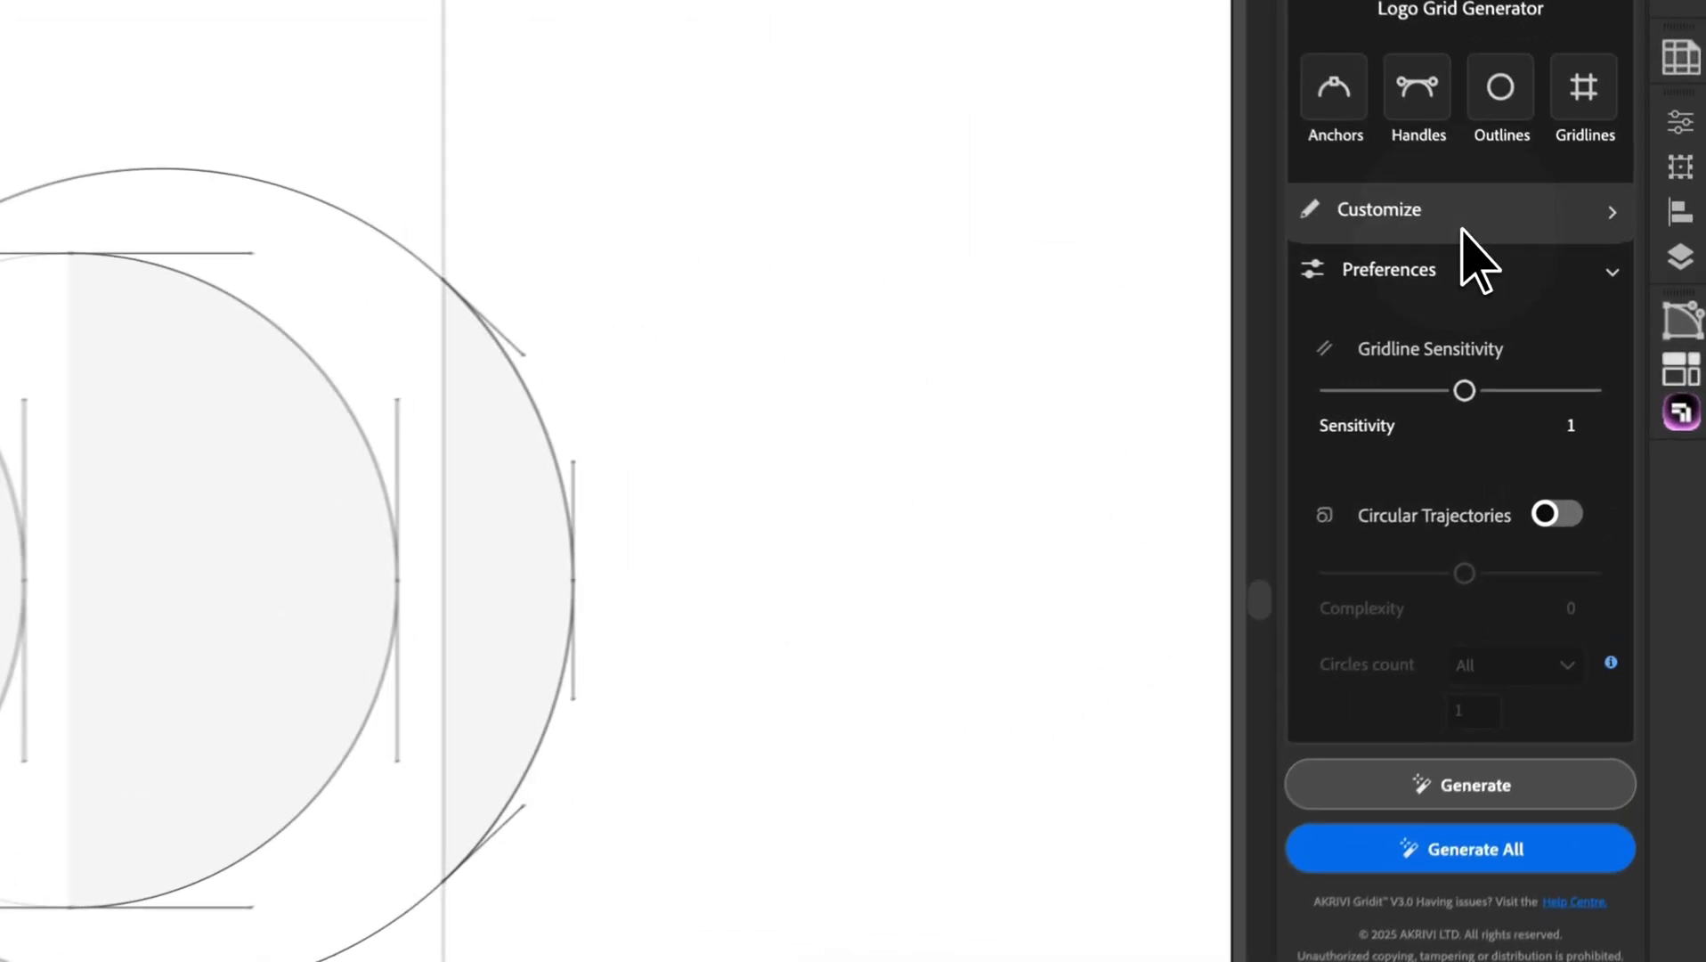
left_click(1463, 223)
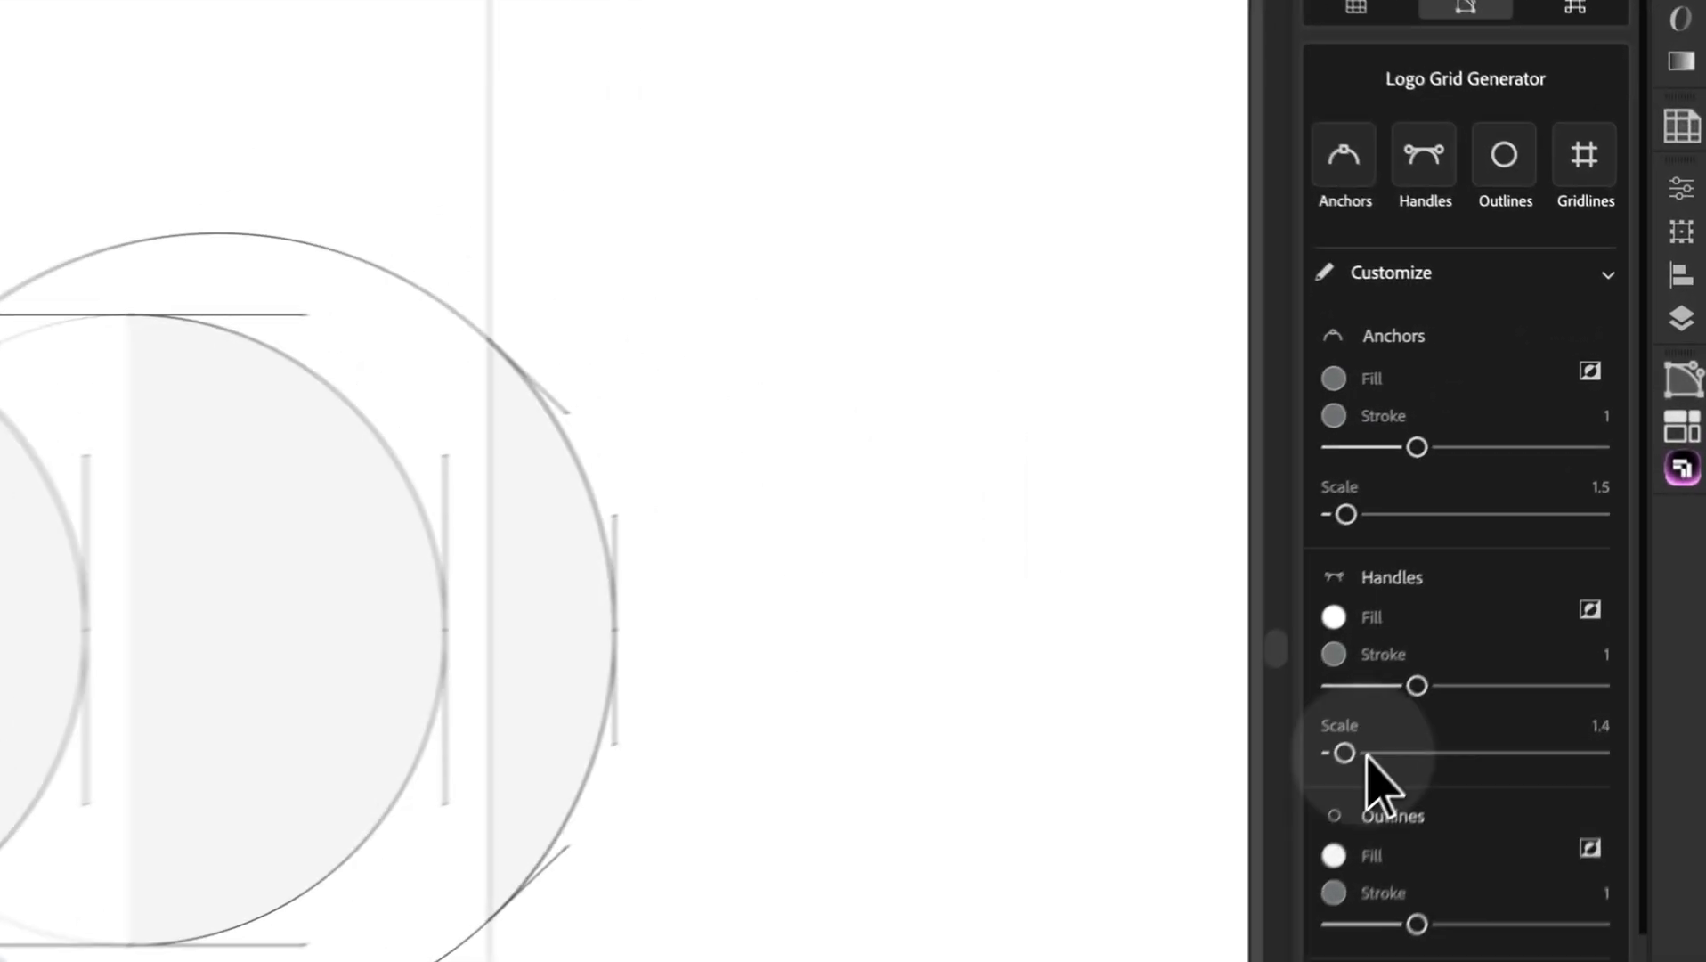
left_click_drag(1500, 561, 1672, 574)
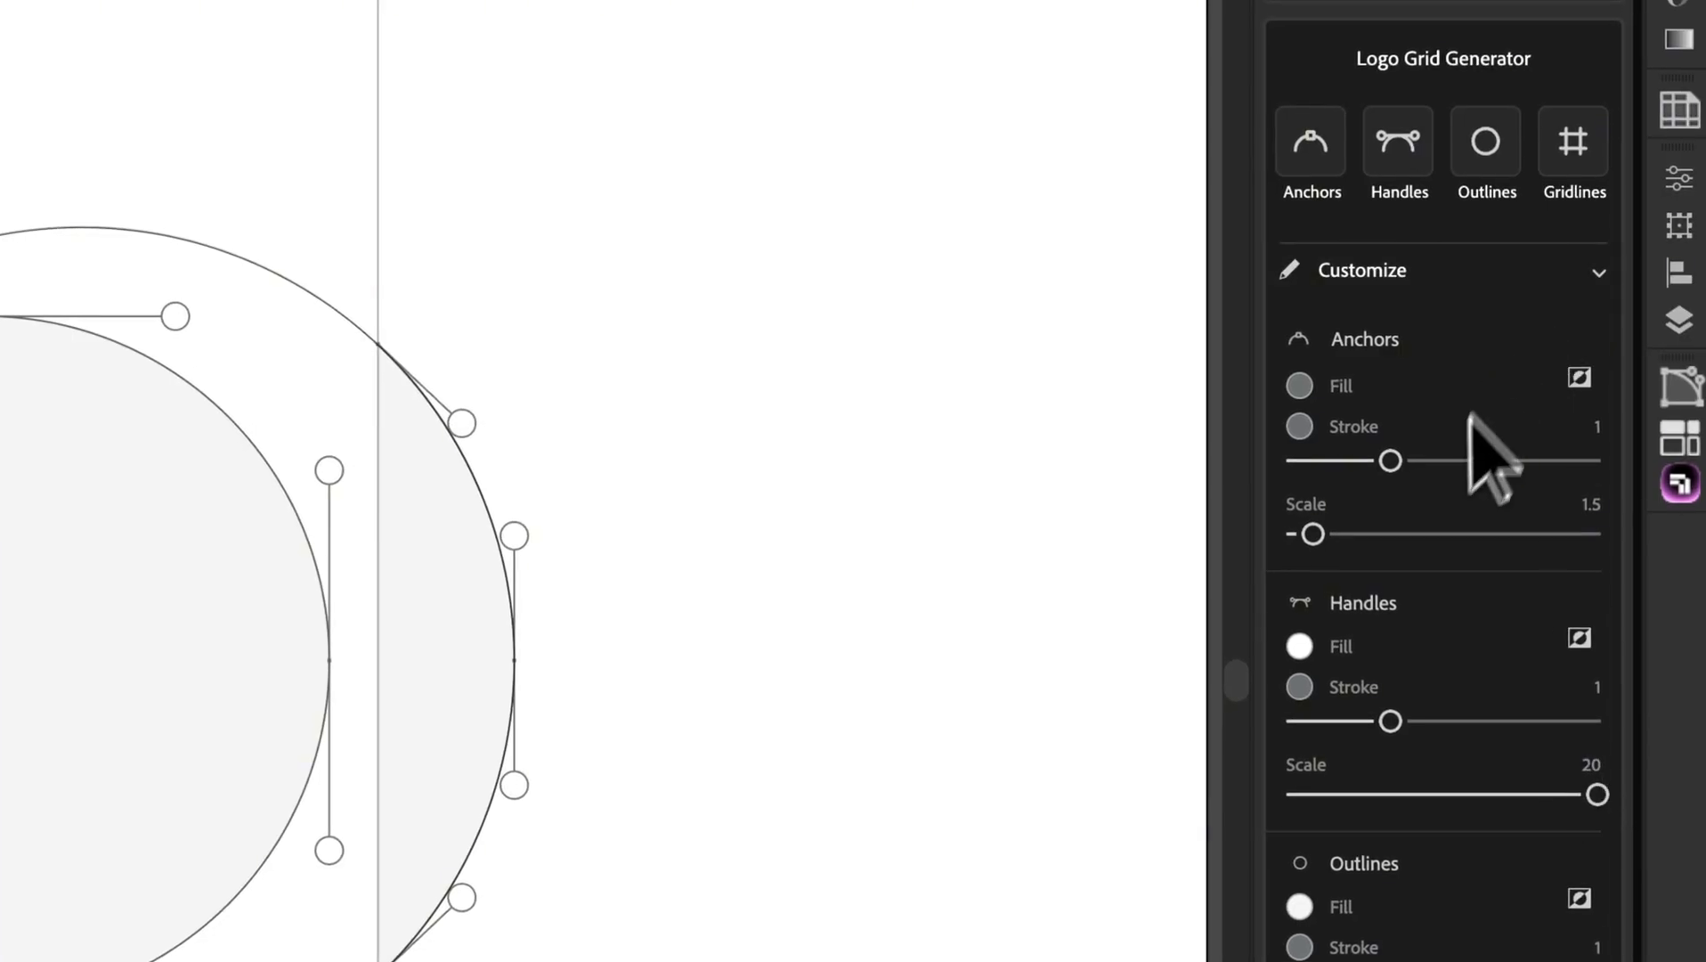
left_click_drag(1315, 534, 1507, 533)
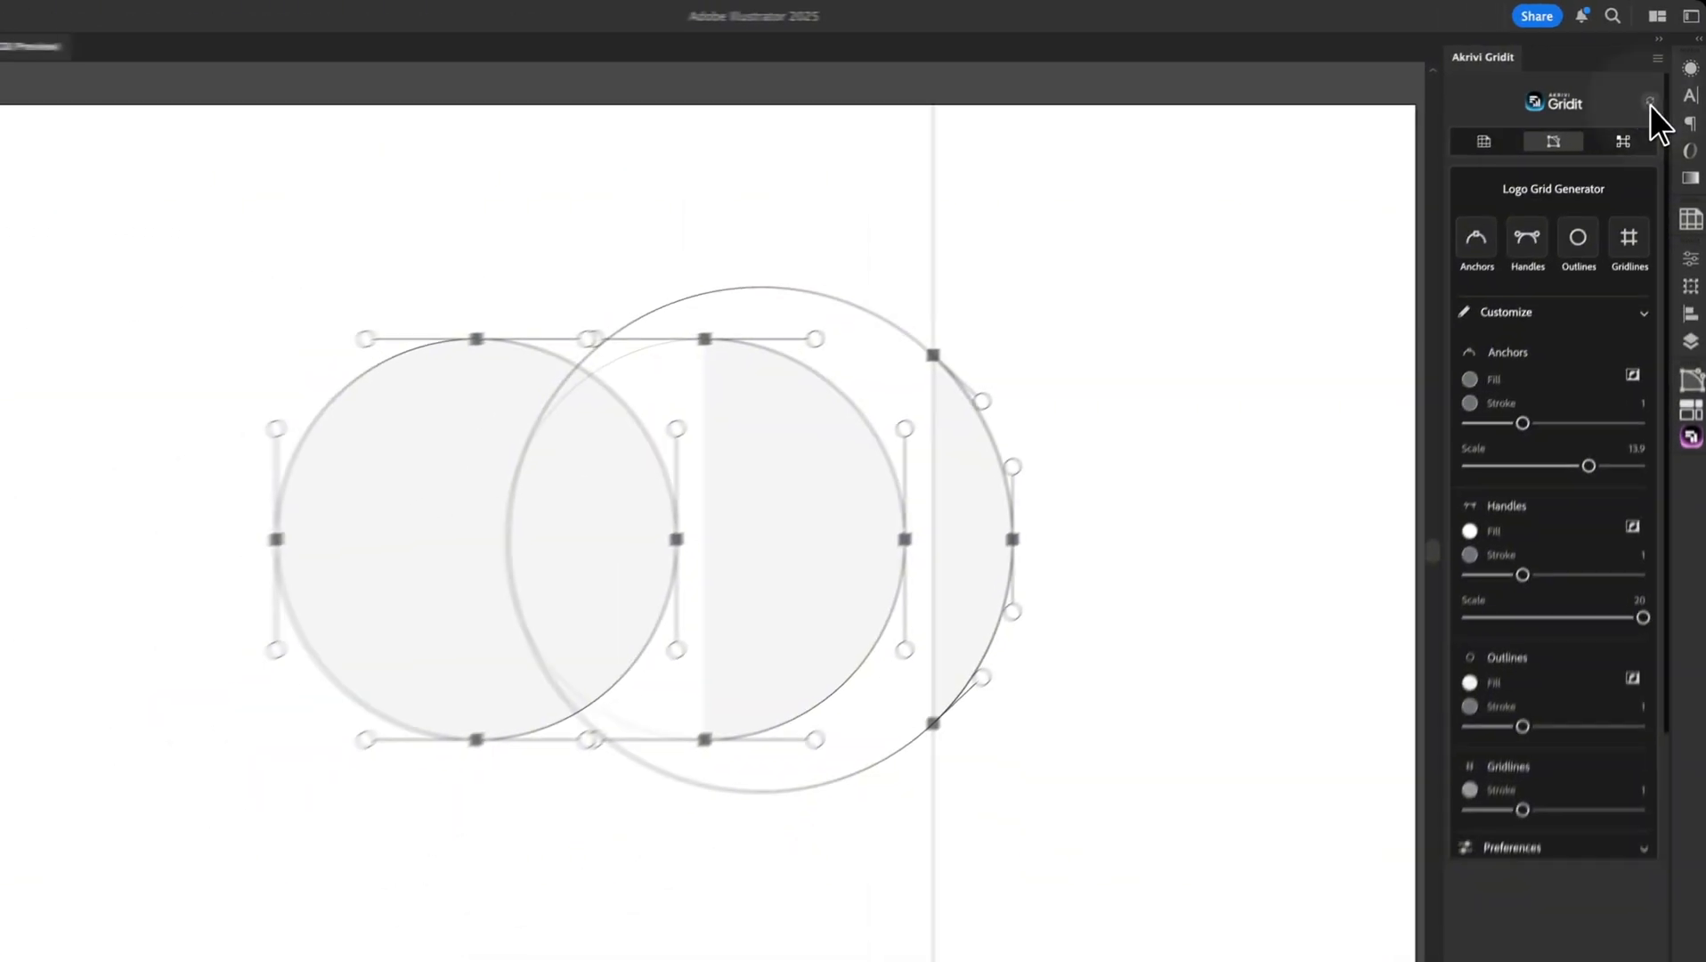
left_click(1613, 162)
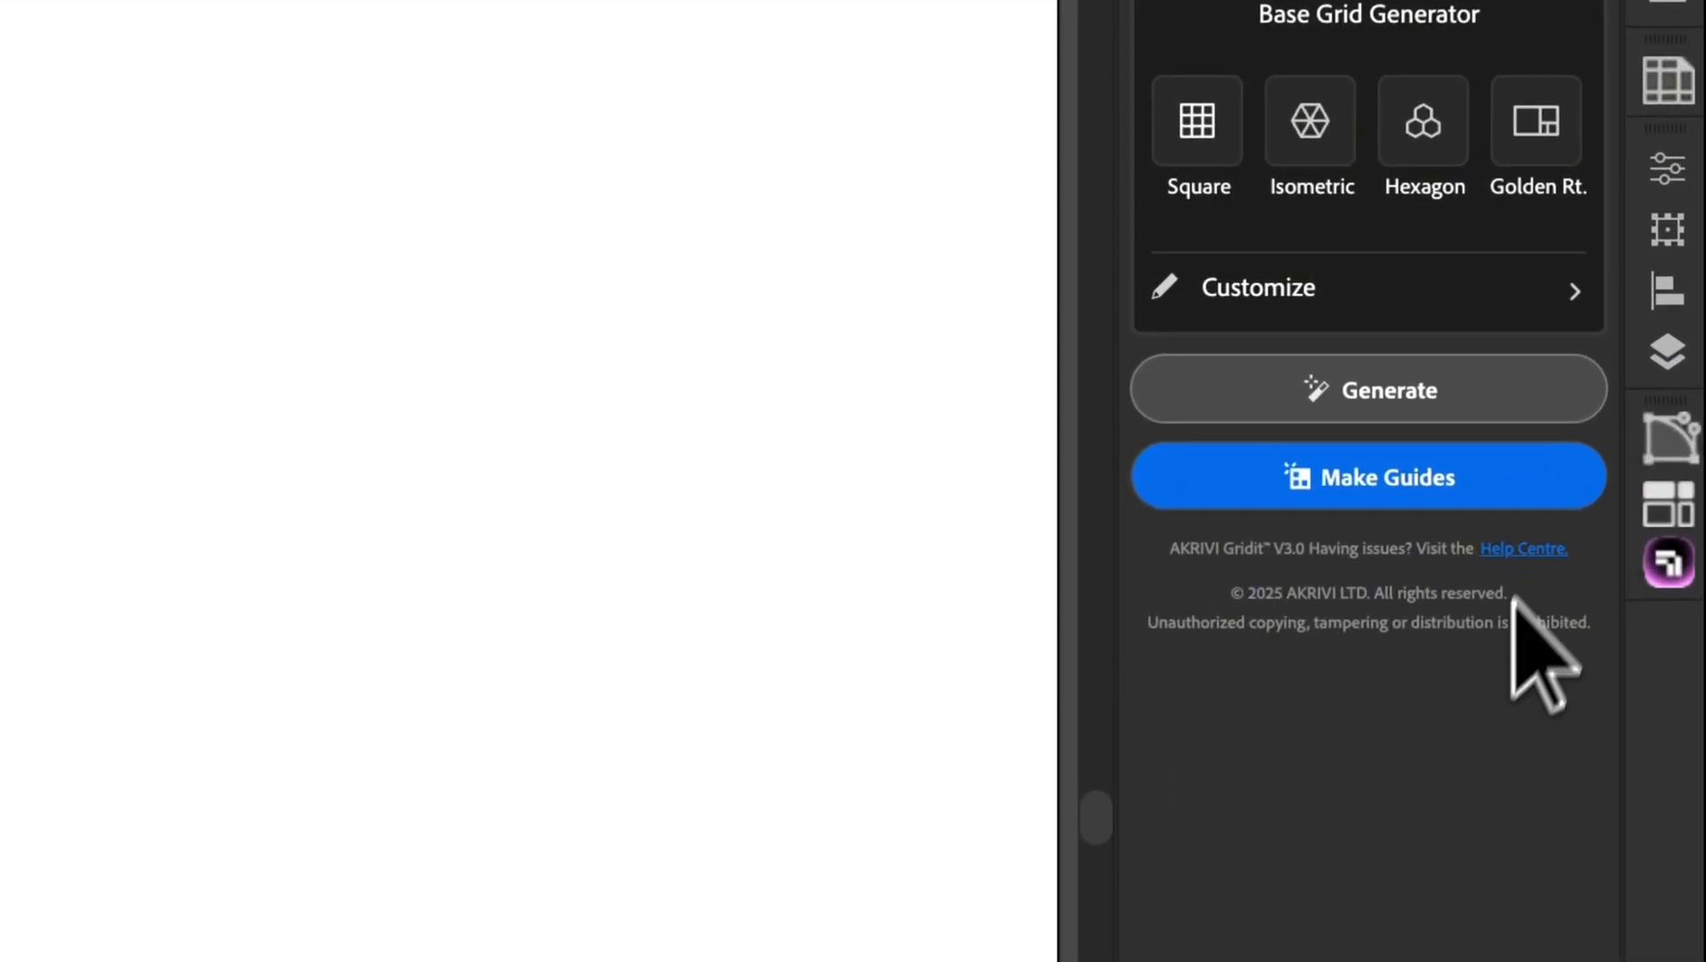
left_click(1519, 554)
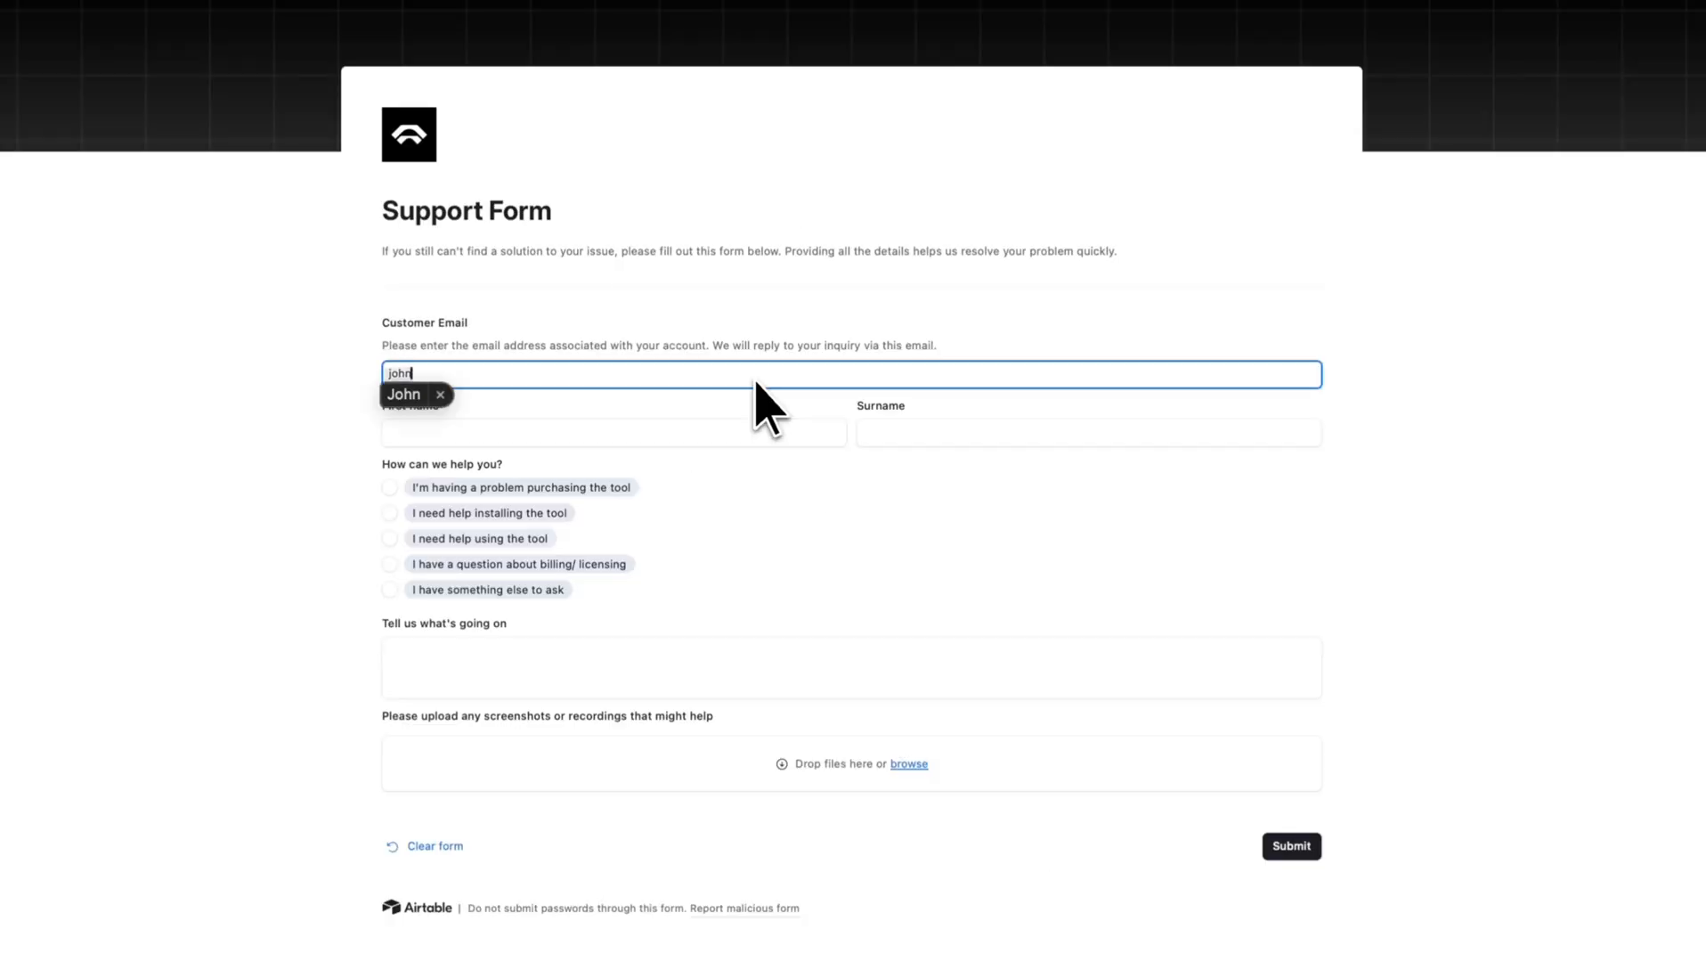
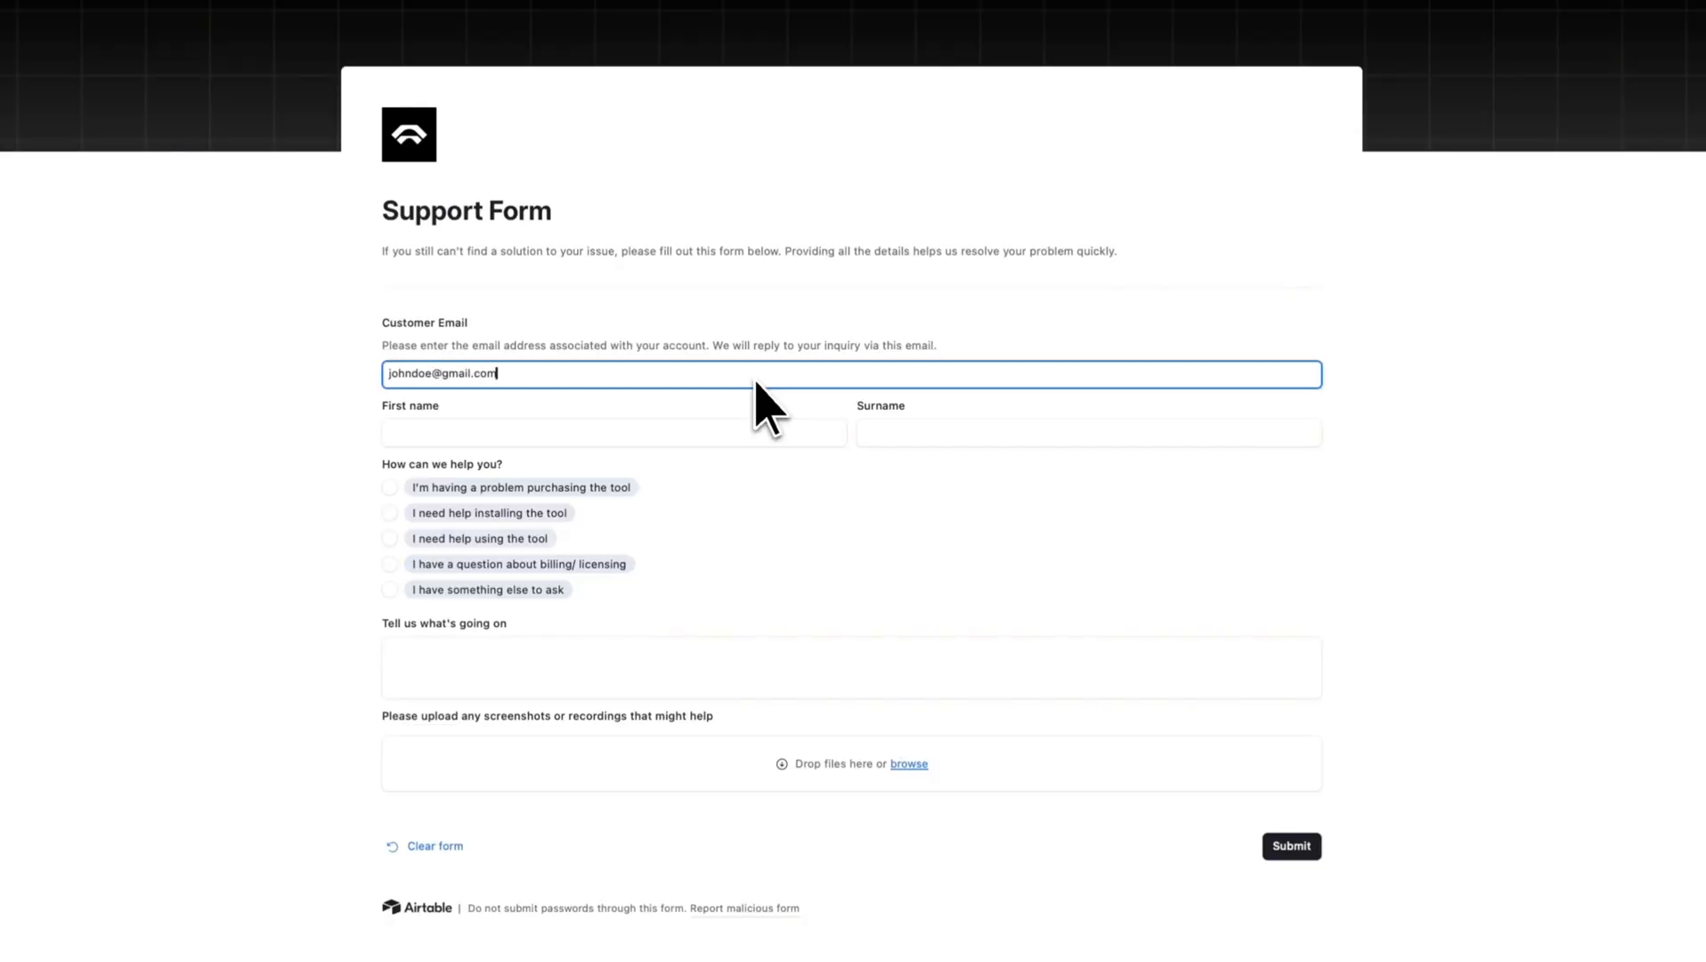
Enter the customer's e-mail, first name and surname, choose 'I need help installing the tool', and start the version as 'Adobe Illustr'
key("Tab")
type("John")
left_click(903, 430)
type("Doe")
left_click(392, 514)
left_click(398, 664)
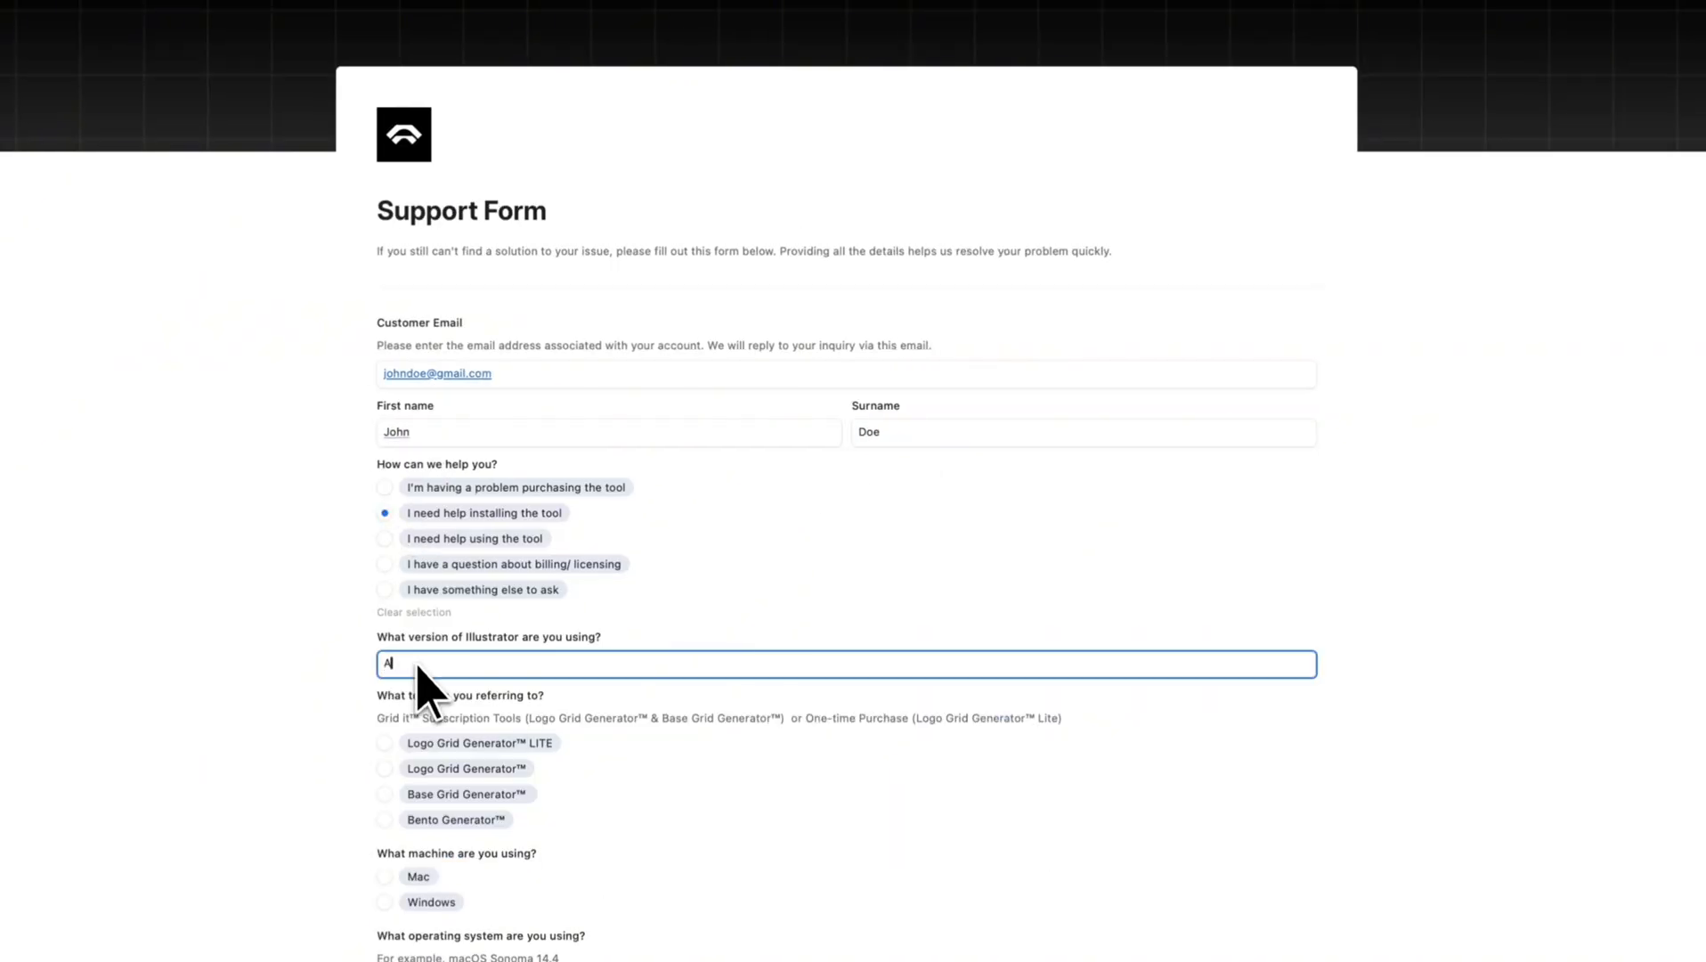
type("Adobe Illustr")
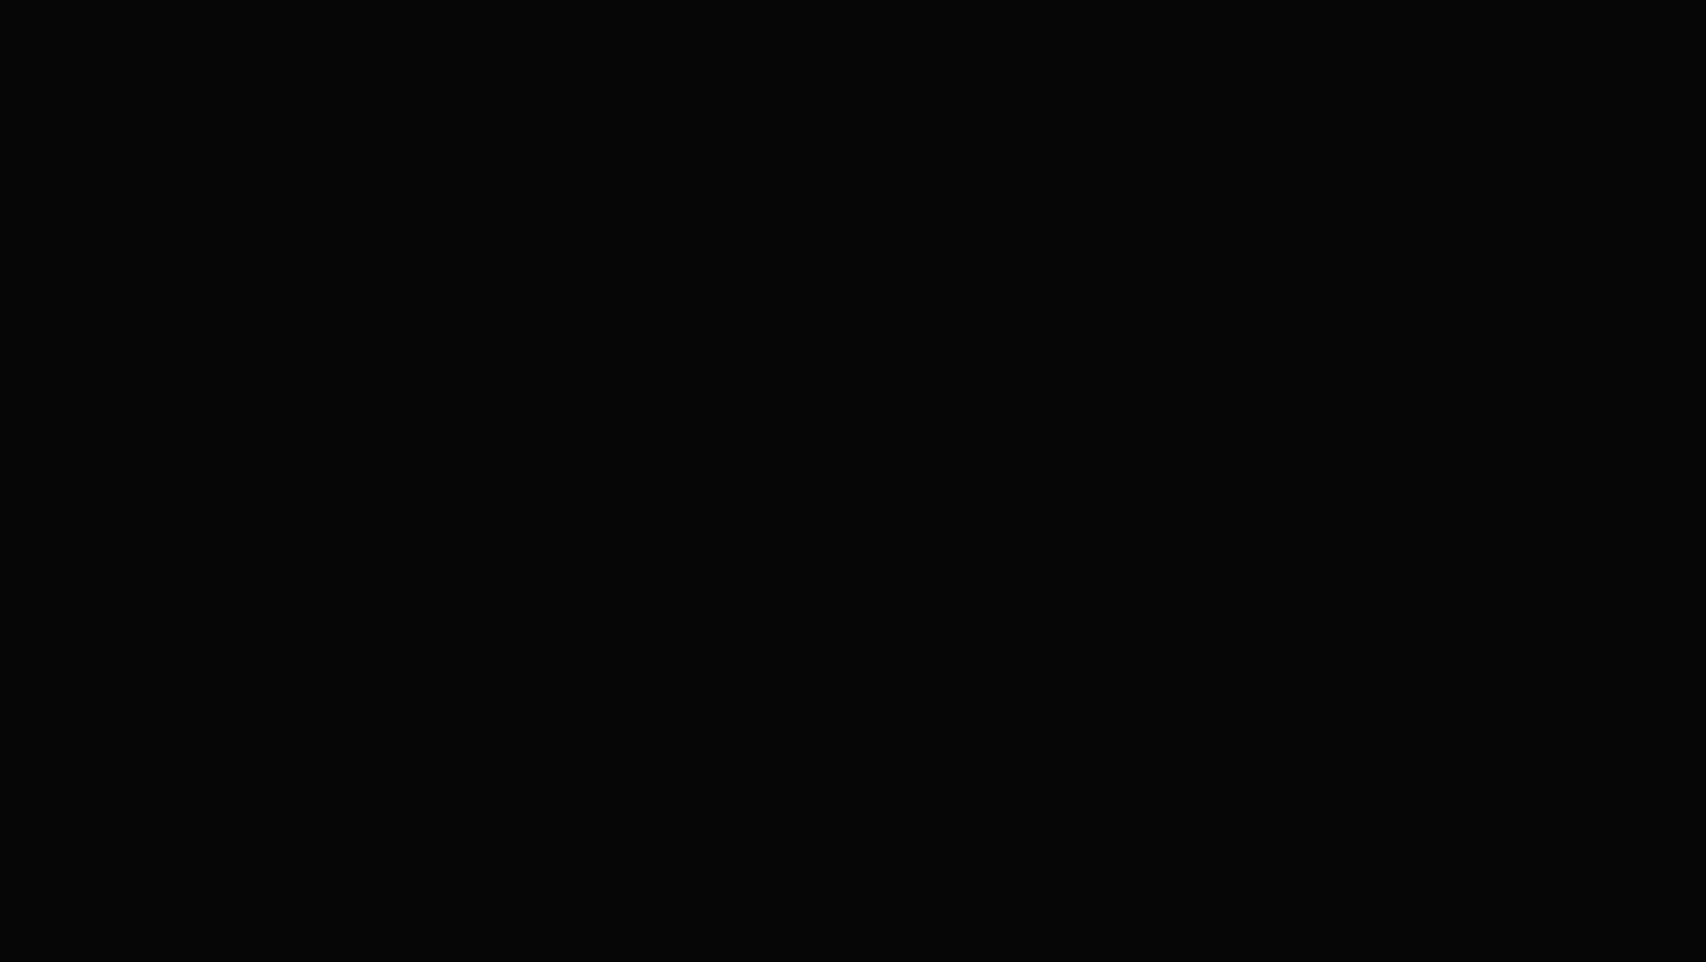